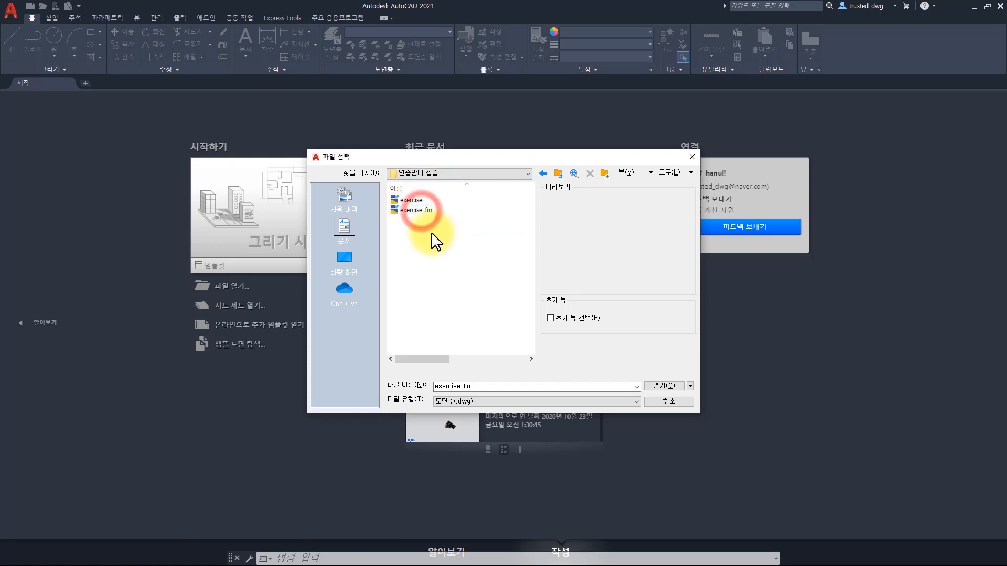
# - Open the exercise and exercise_fin drawings together from the 연습만이 살길 folder
pyautogui.click(421, 198)
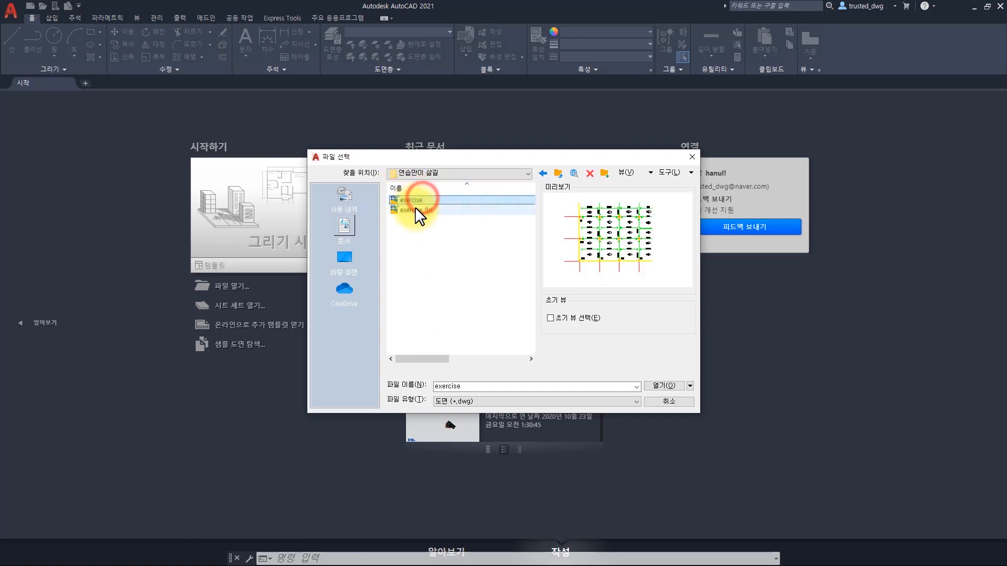
pyautogui.click(415, 209)
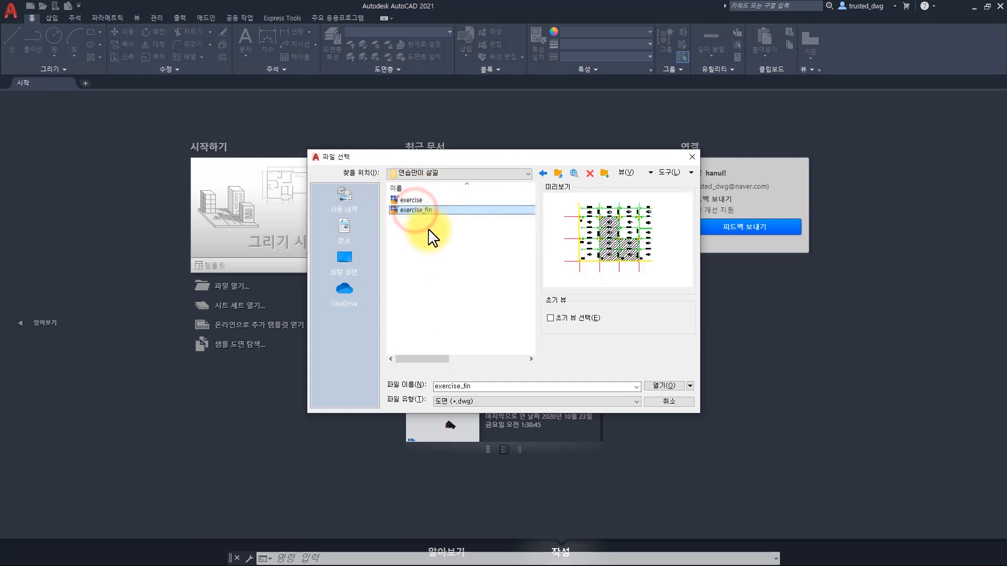
pyautogui.moveTo(440, 243); pyautogui.dragTo(427, 198)
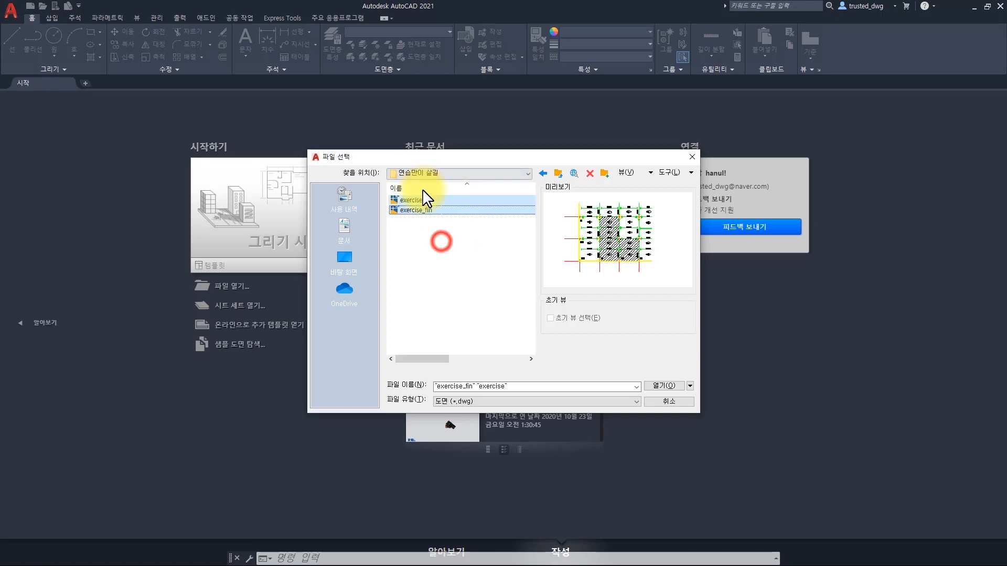
pyautogui.click(662, 386)
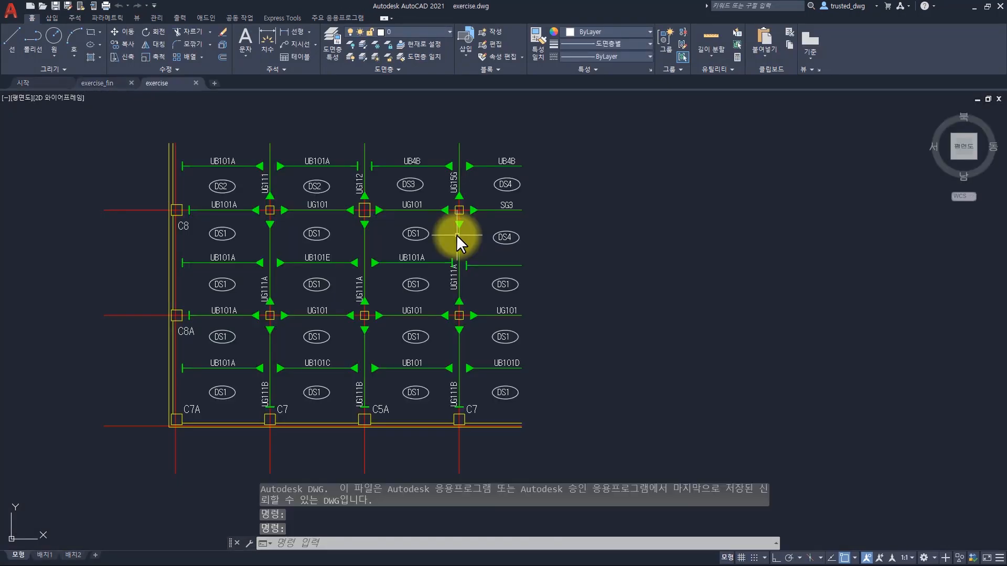
# - Switch to the exercise_fin drawing and select its L-shaped diagonal hatch
pyautogui.click(107, 82)
pyautogui.moveTo(337, 274); pyautogui.dragTo(408, 263, button='middle')
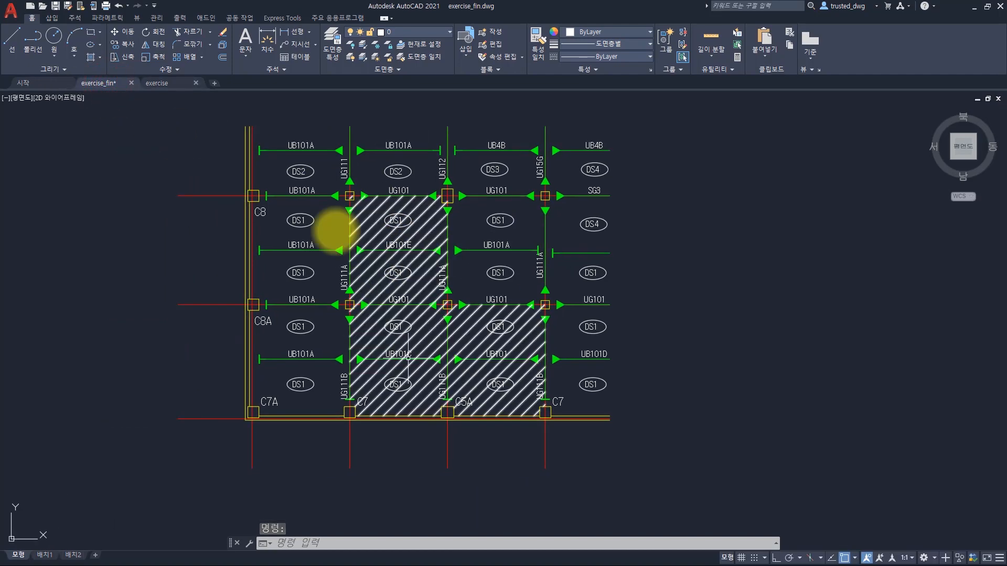
pyautogui.click(415, 223)
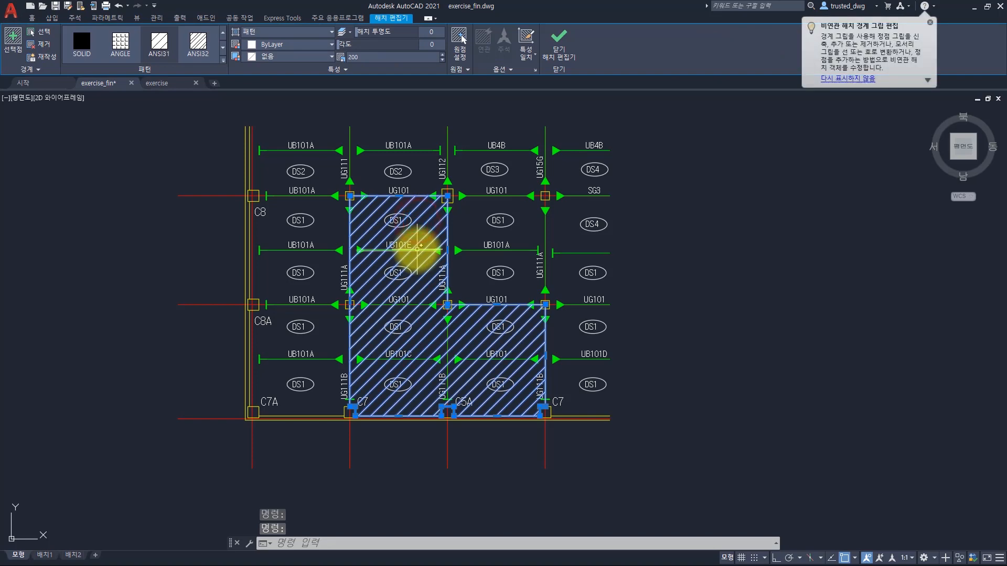
# - Examine how the hatch boundary follows the beam lines and the corners of columns C7 and C5A
pyautogui.scroll(8, 349, 198)
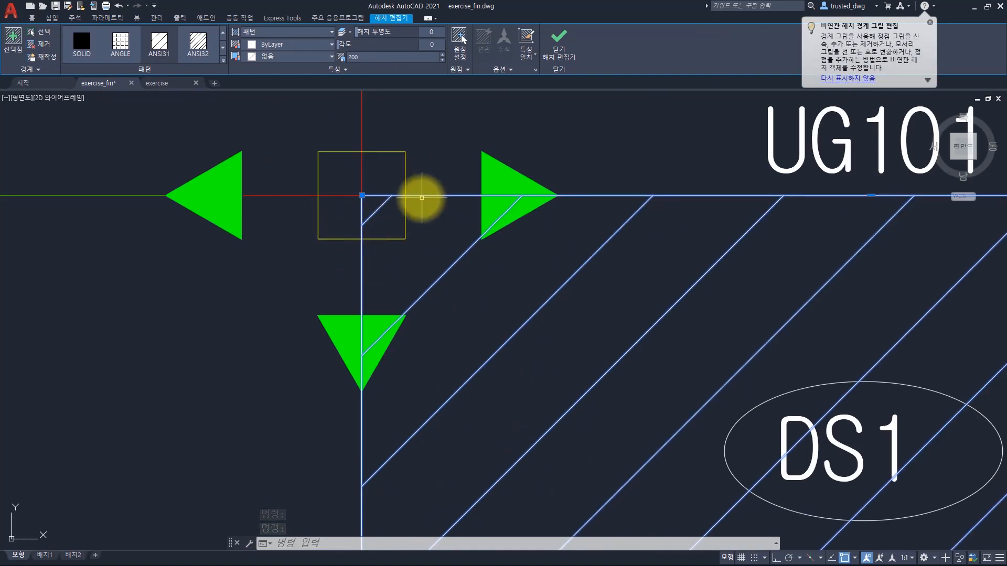
pyautogui.scroll(-8, 420, 237)
pyautogui.scroll(8, 587, 239)
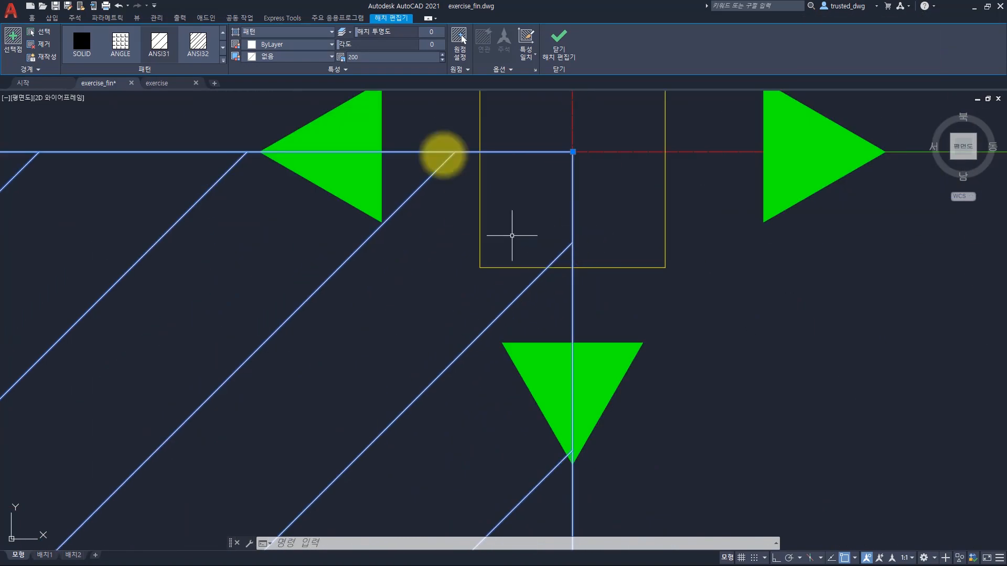
pyautogui.scroll(-3, 524, 242)
pyautogui.moveTo(535, 367); pyautogui.dragTo(534, 167, button='middle')
pyautogui.scroll(-1, 534, 167)
pyautogui.moveTo(495, 384); pyautogui.dragTo(493, 180, button='middle')
pyautogui.scroll(-1, 493, 180)
pyautogui.scroll(8, 390, 314)
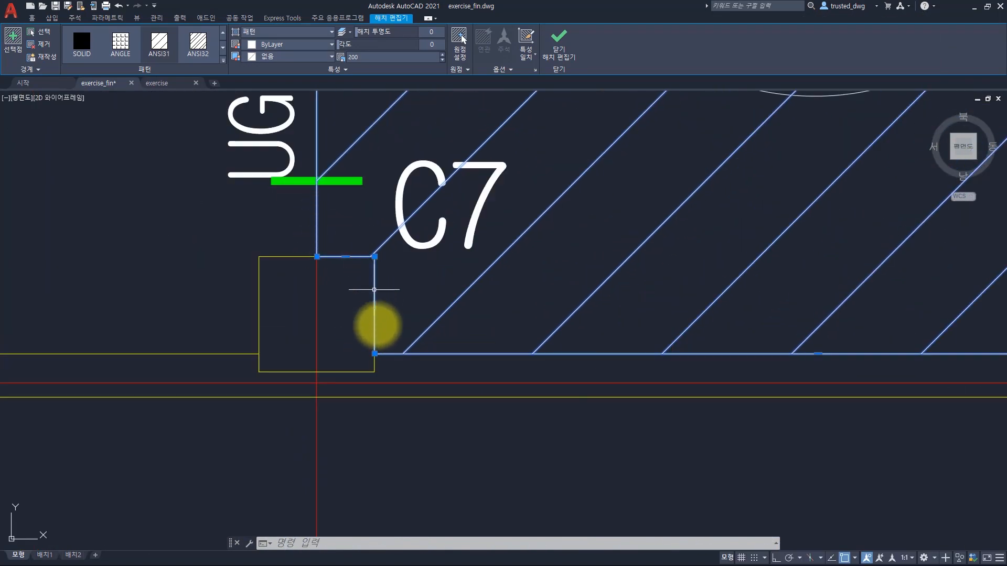
pyautogui.scroll(-2, 449, 331)
pyautogui.scroll(-3, 449, 332)
pyautogui.moveTo(715, 333); pyautogui.dragTo(461, 337, button='middle')
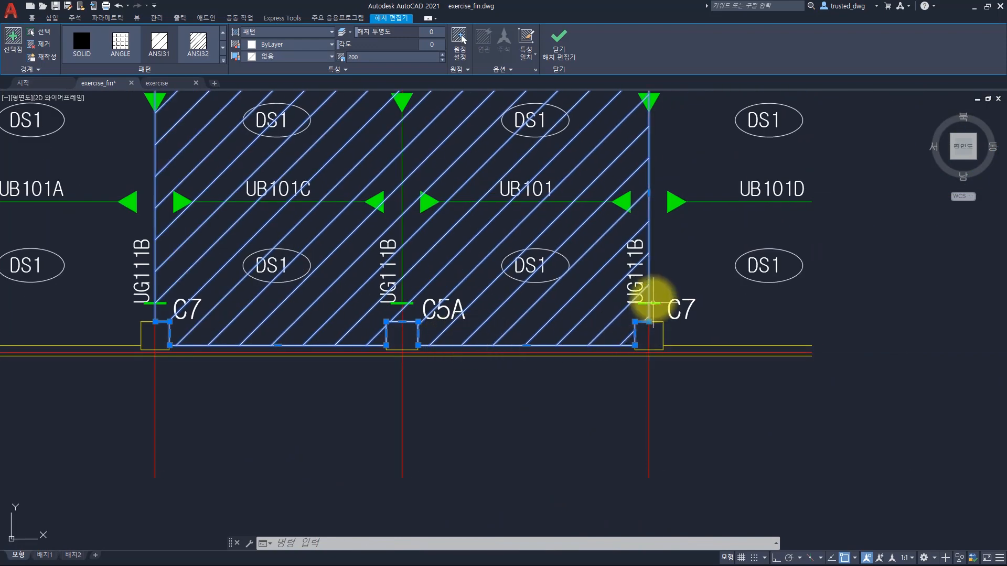
pyautogui.moveTo(433, 180); pyautogui.dragTo(442, 318, button='middle')
pyautogui.scroll(-2, 442, 318)
pyautogui.moveTo(400, 238); pyautogui.dragTo(411, 254, button='middle')
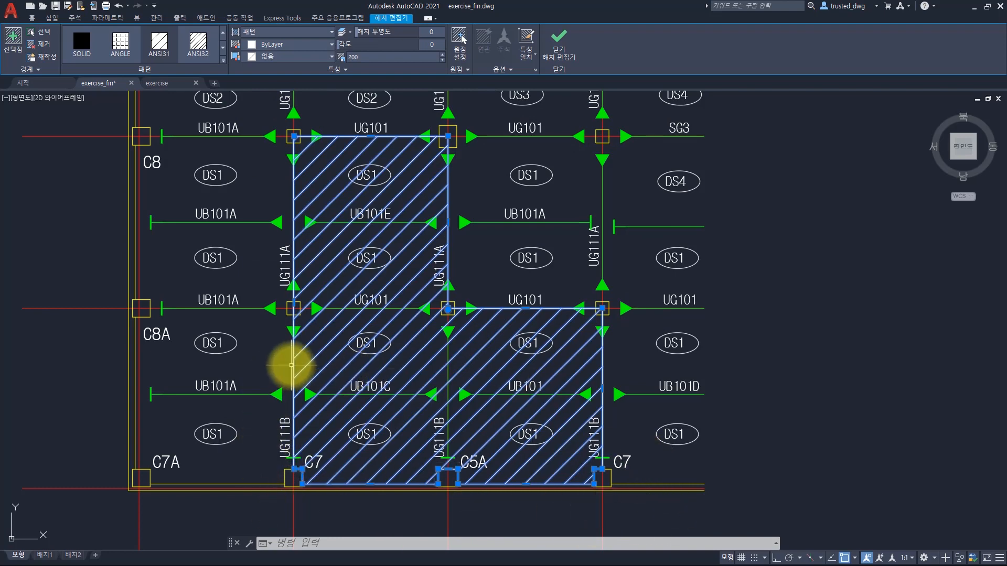
# - Check the selected hatch's pattern and the layer it is on
pyautogui.press('Up')
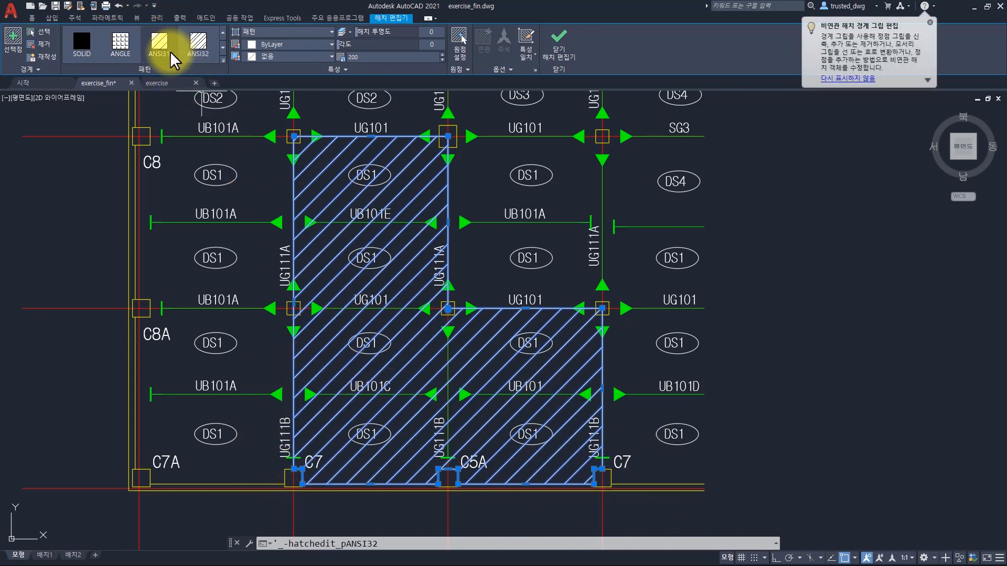
pyautogui.click(148, 38)
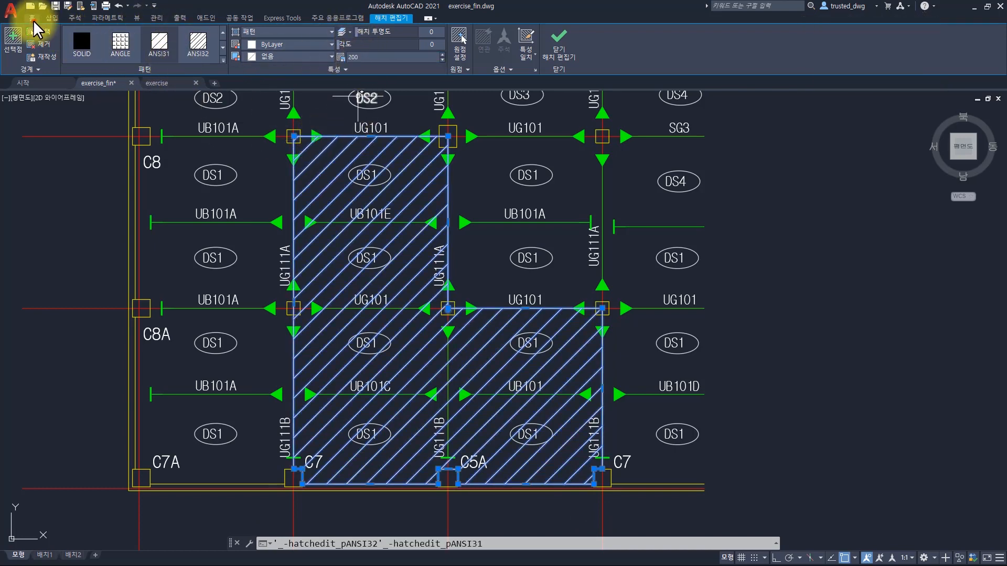
pyautogui.click(32, 18)
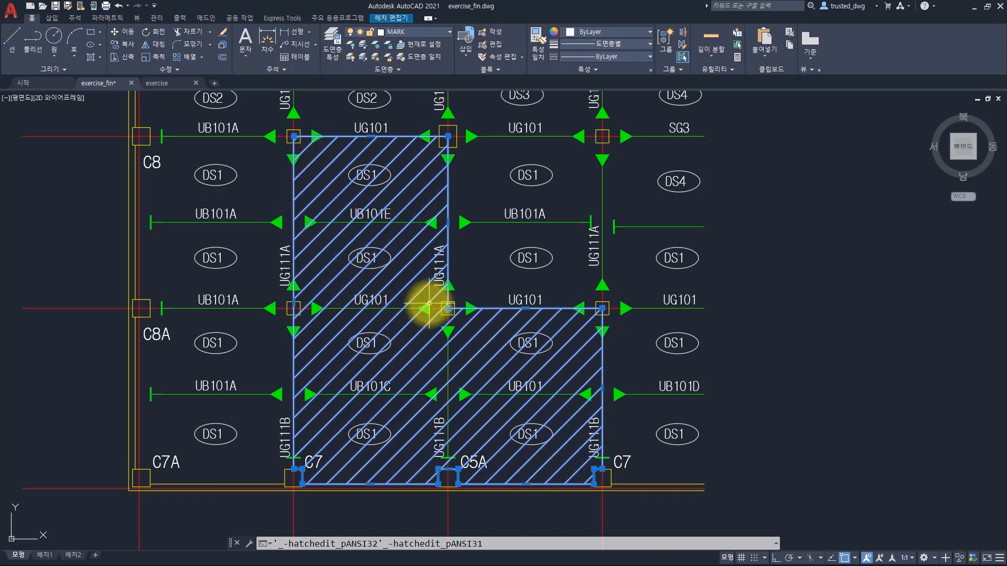
pyautogui.moveTo(429, 303)
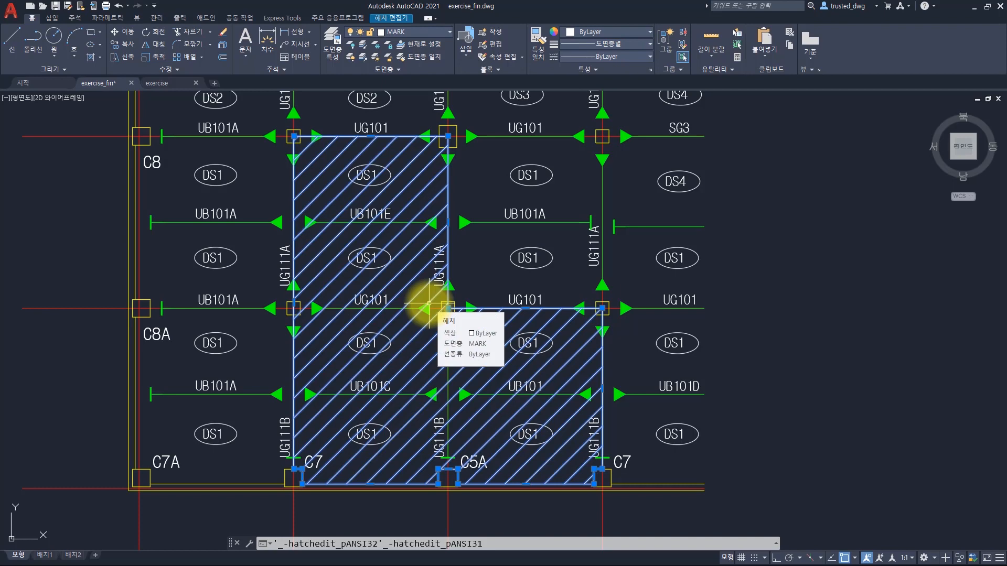
# - Switch to the exercise drawing and make MARK the current layer
pyautogui.click(160, 84)
pyautogui.moveTo(297, 286); pyautogui.dragTo(314, 292, button='middle')
pyautogui.scroll(2, 315, 292)
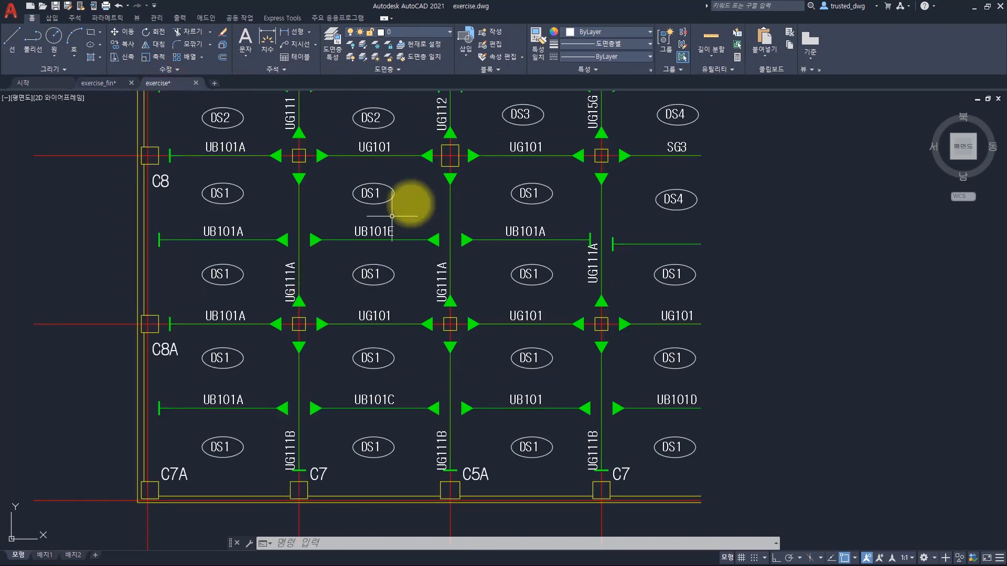
pyautogui.click(410, 33)
pyautogui.click(394, 107)
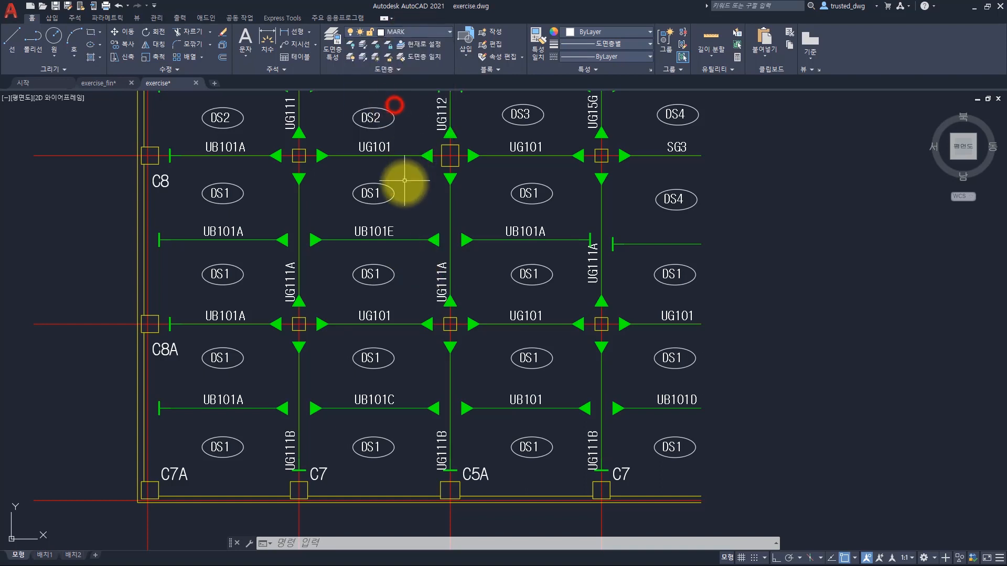
# - Try hatching the DS1 ellipse above UB101E by object selection, and undo that selection
pyautogui.write('h')
pyautogui.press('space')
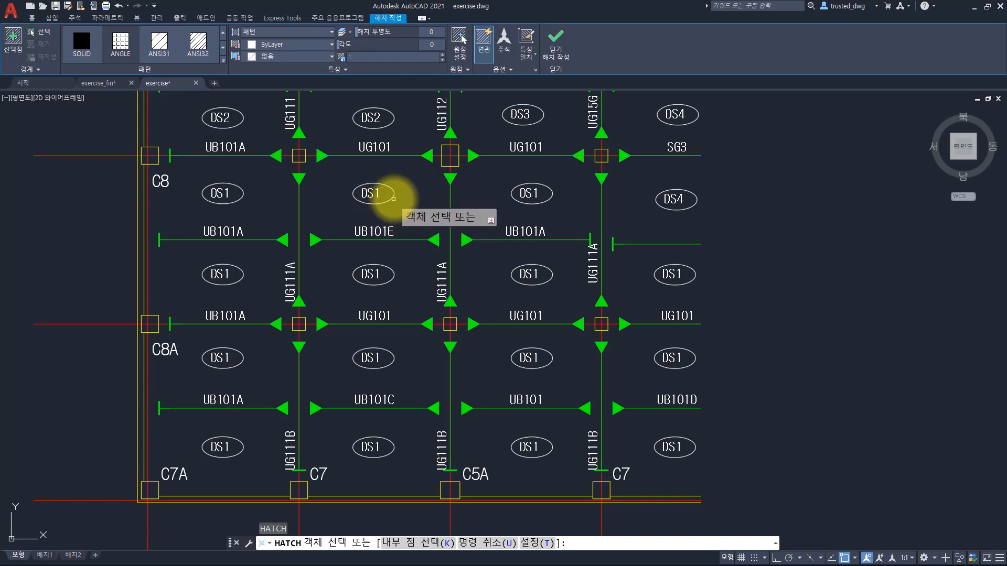
pyautogui.click(375, 207)
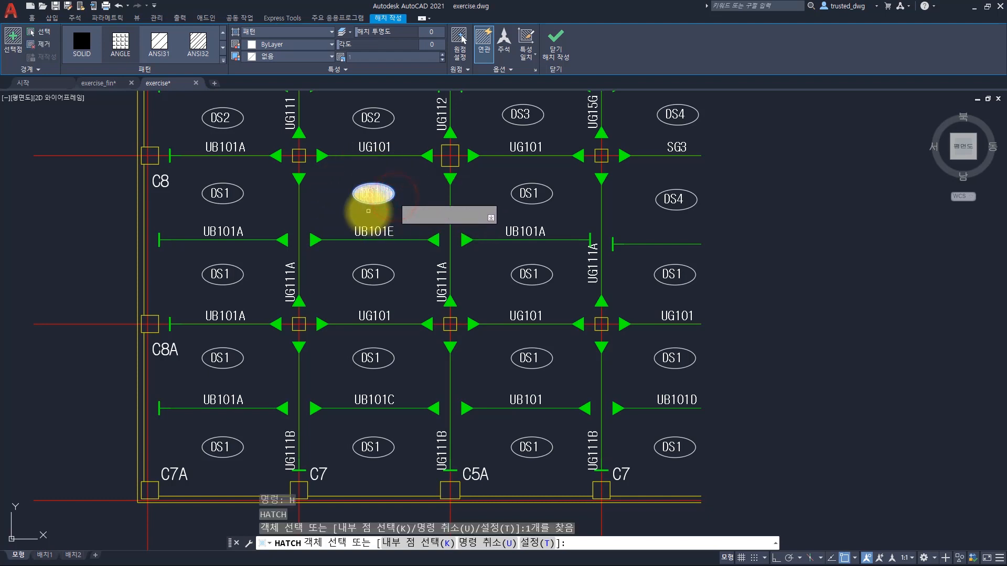
pyautogui.hotkey('ctrl', 'z')
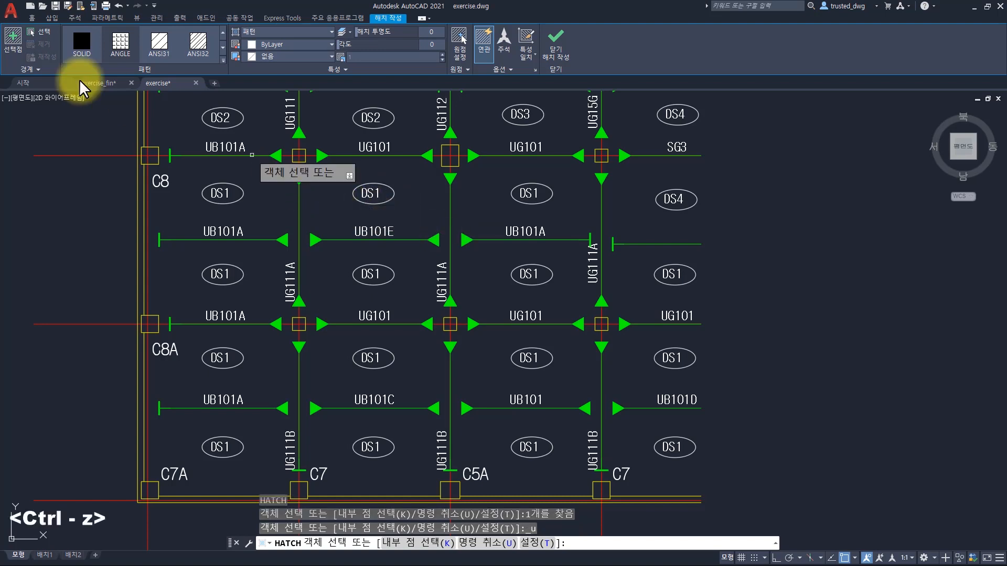
# - Hatch the bay around UB101E with SOLID by picking an internal point, and undo the hatch
pyautogui.click(39, 32)
pyautogui.click(20, 44)
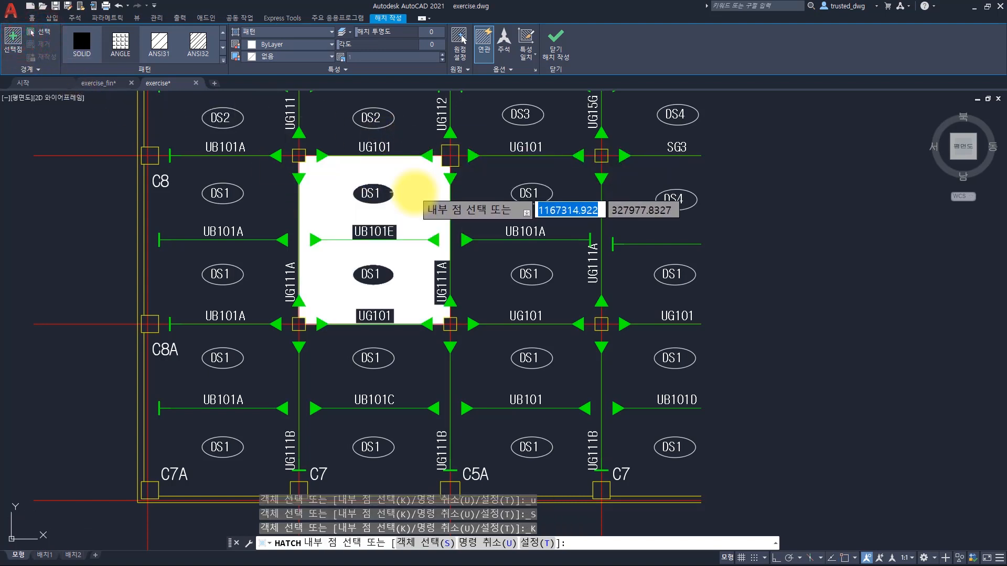
pyautogui.click(414, 192)
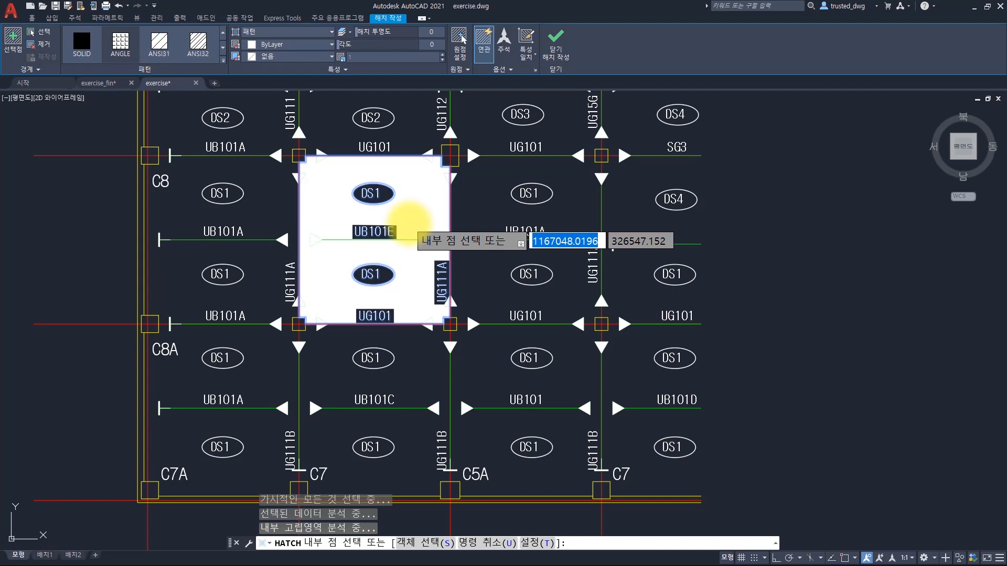
pyautogui.press('Escape')
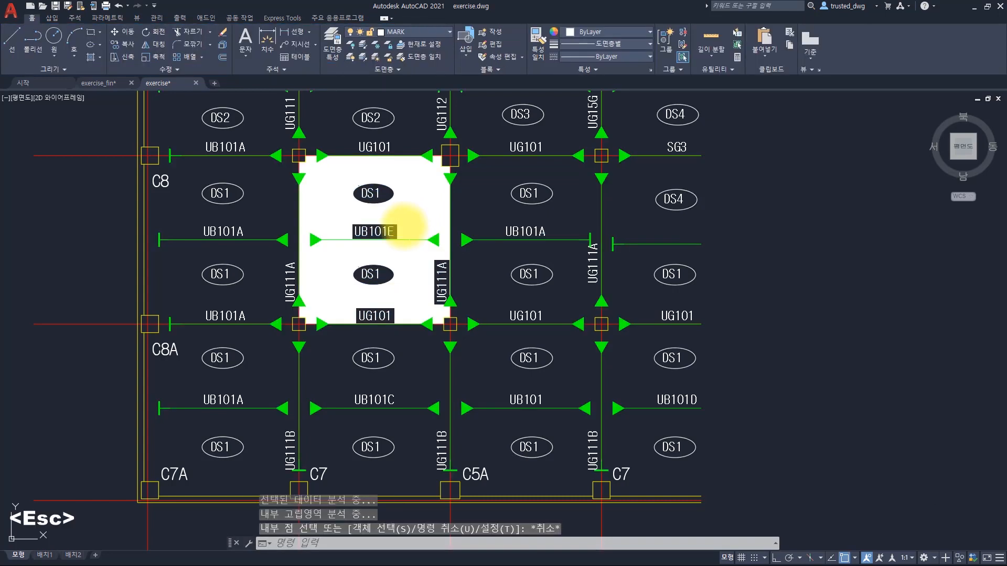
pyautogui.hotkey('ctrl', 'z')
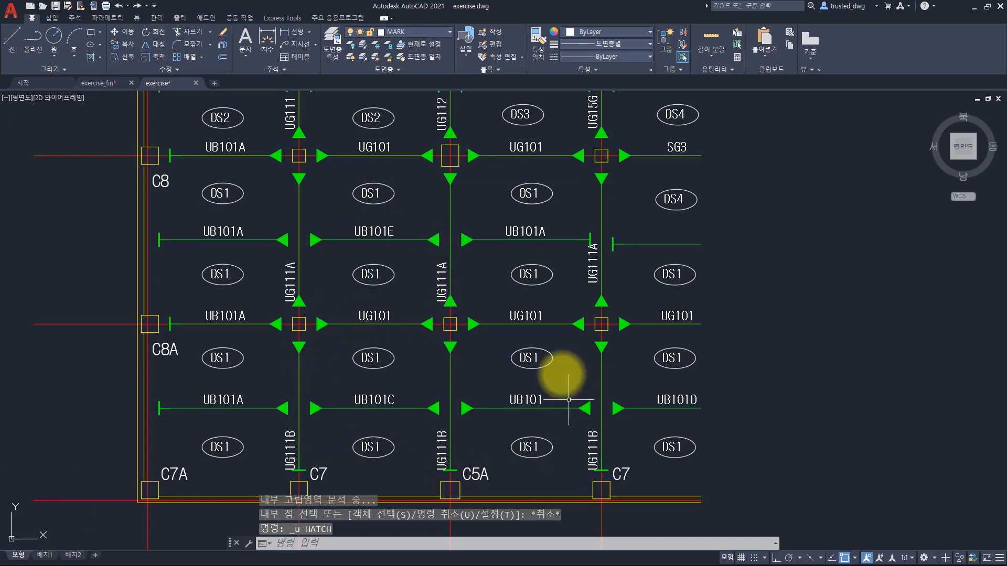
# - Check the layers of the lower DS1 label, the UB101E beam line and the vertical line beside the bay
pyautogui.click(376, 274)
pyautogui.press('Escape')
pyautogui.press('Escape')
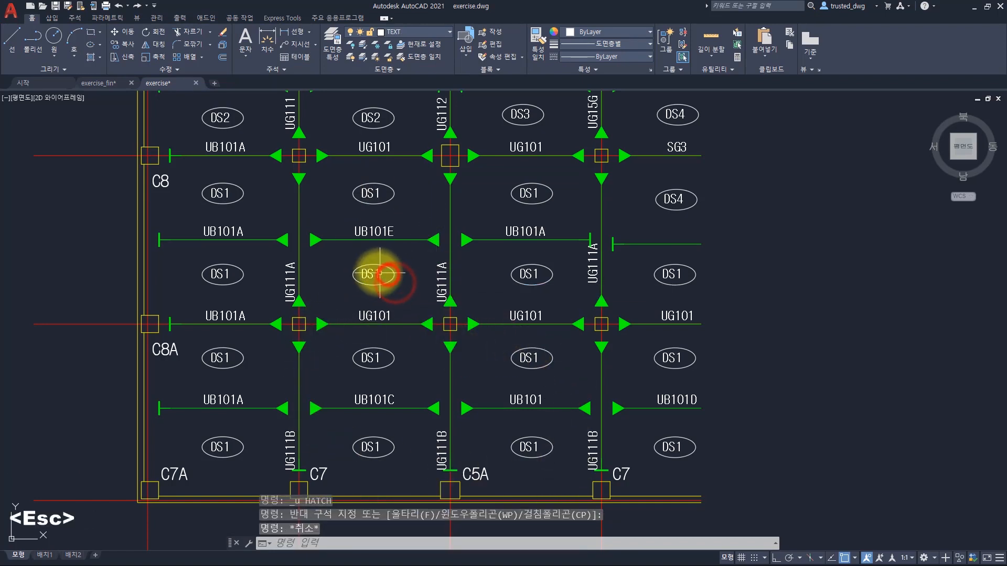
pyautogui.click(411, 242)
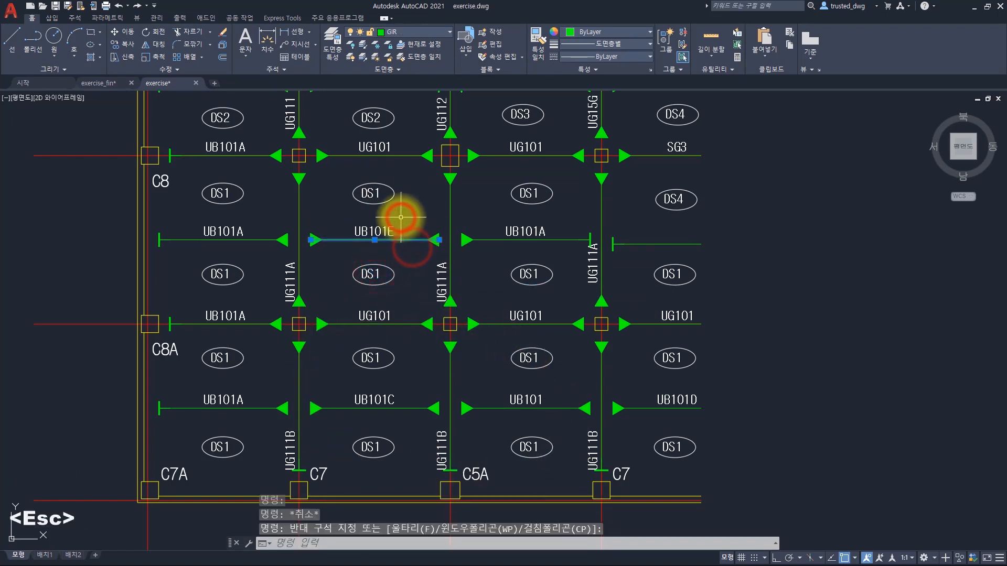
pyautogui.press('Escape')
pyautogui.click(304, 220)
pyautogui.press('Escape')
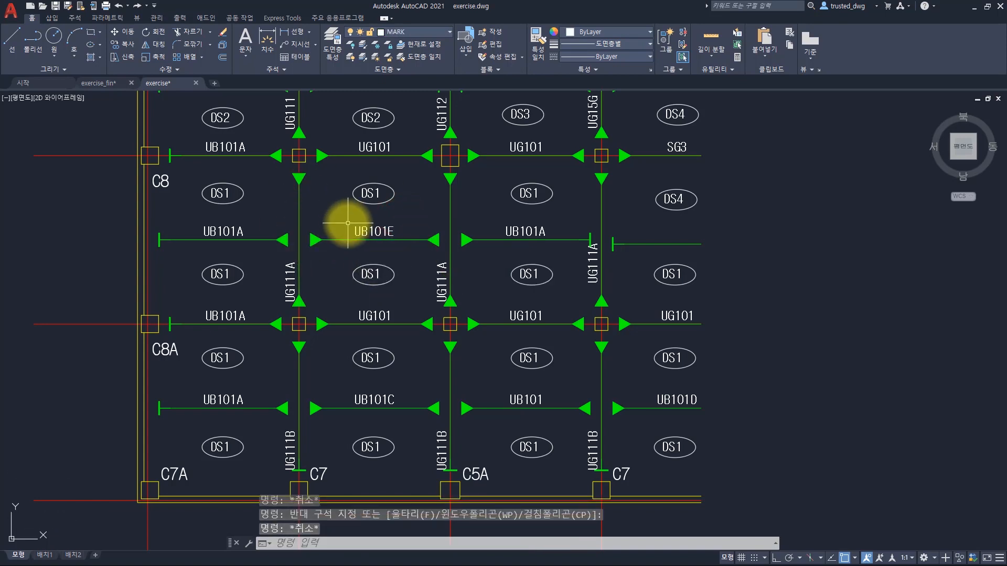
# - Create a SOLID hatch in the bay around UB101E by picking a point inside it
pyautogui.write('h')
pyautogui.press('space')
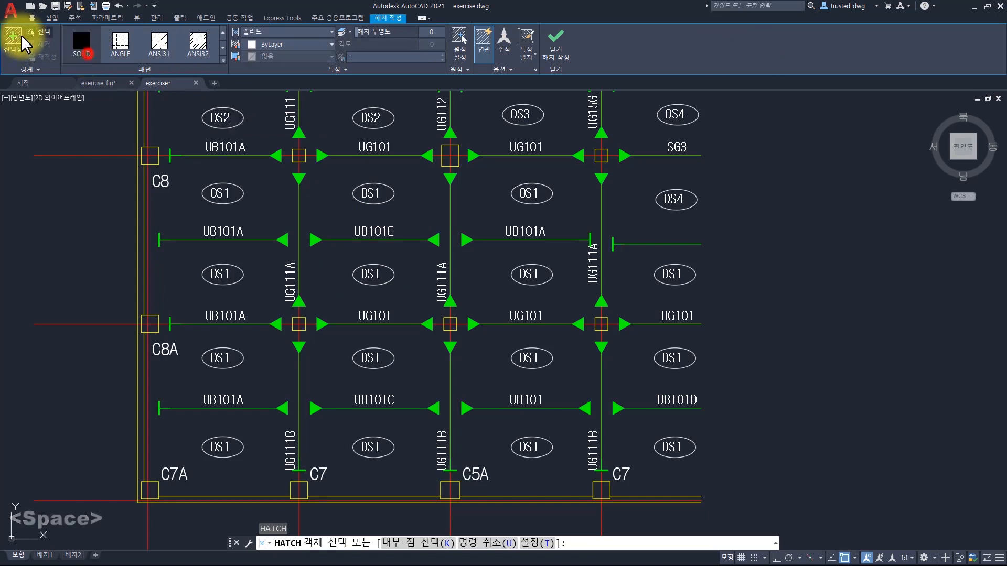
pyautogui.click(326, 205)
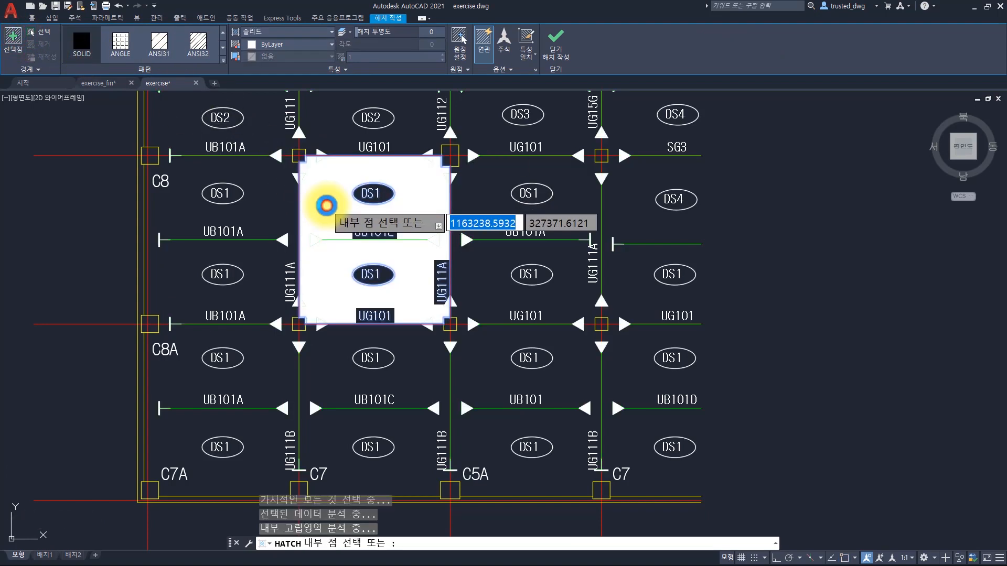
pyautogui.press('space')
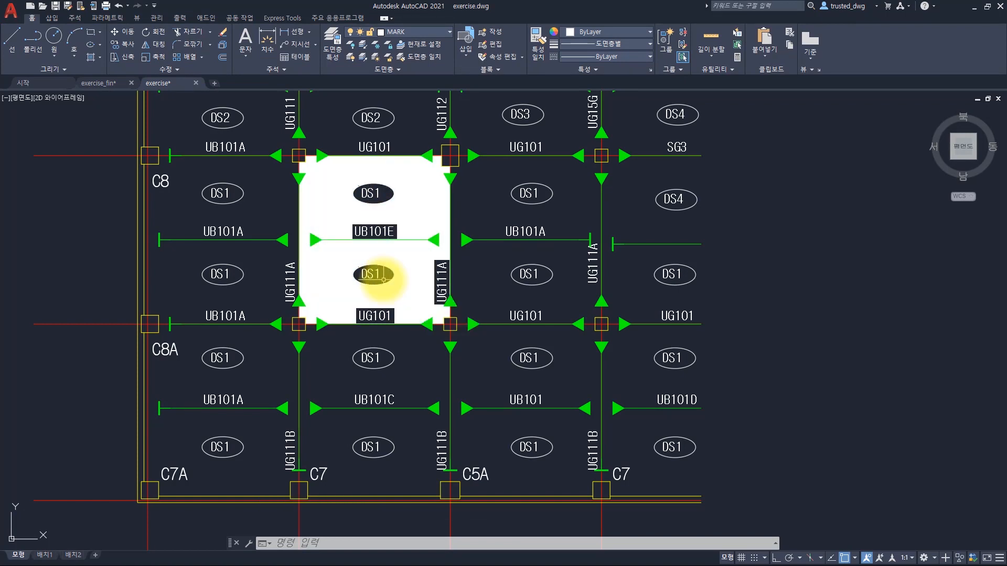
# - Move the UB101E label a short distance to the left along its beam inside the solid-hatched bay
pyautogui.scroll(5, 348, 225)
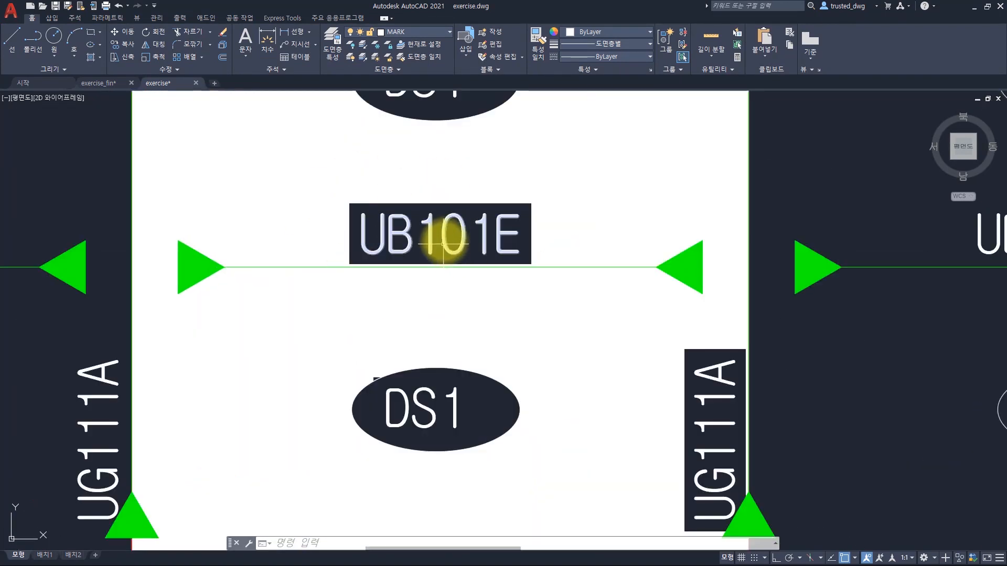
pyautogui.click(466, 209)
pyautogui.click(455, 227)
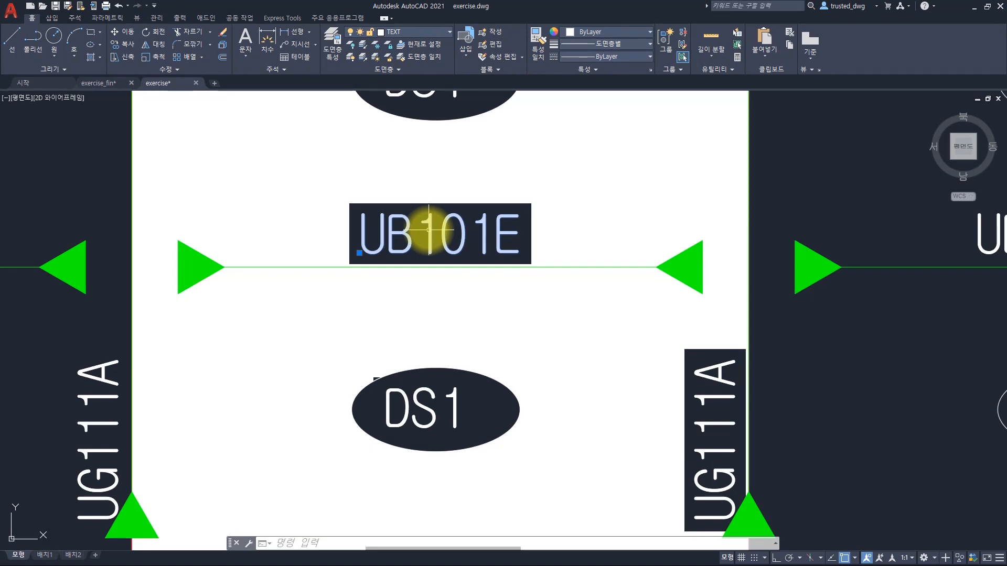
pyautogui.scroll(-3, 429, 230)
pyautogui.write('m')
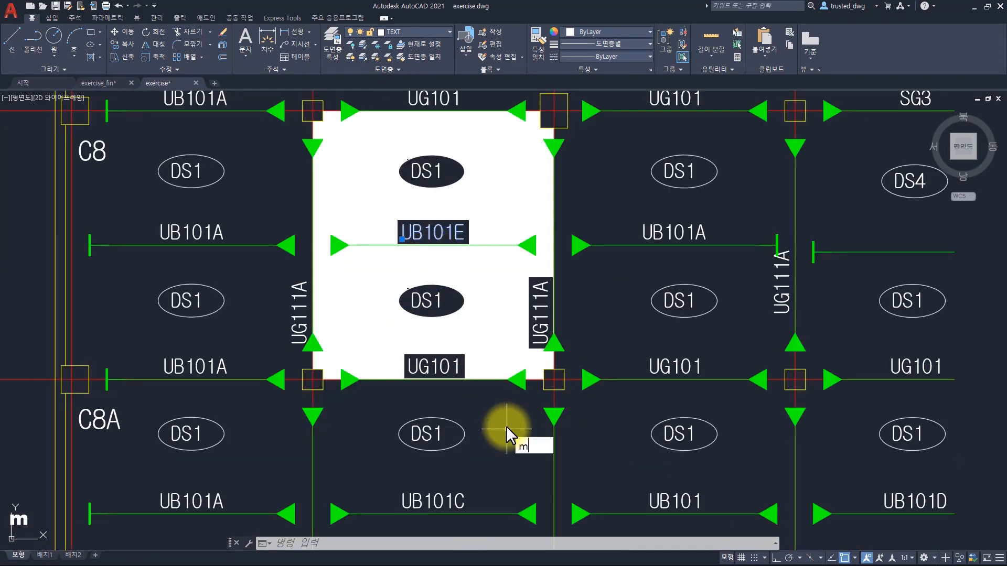
pyautogui.press('space')
pyautogui.click(517, 404)
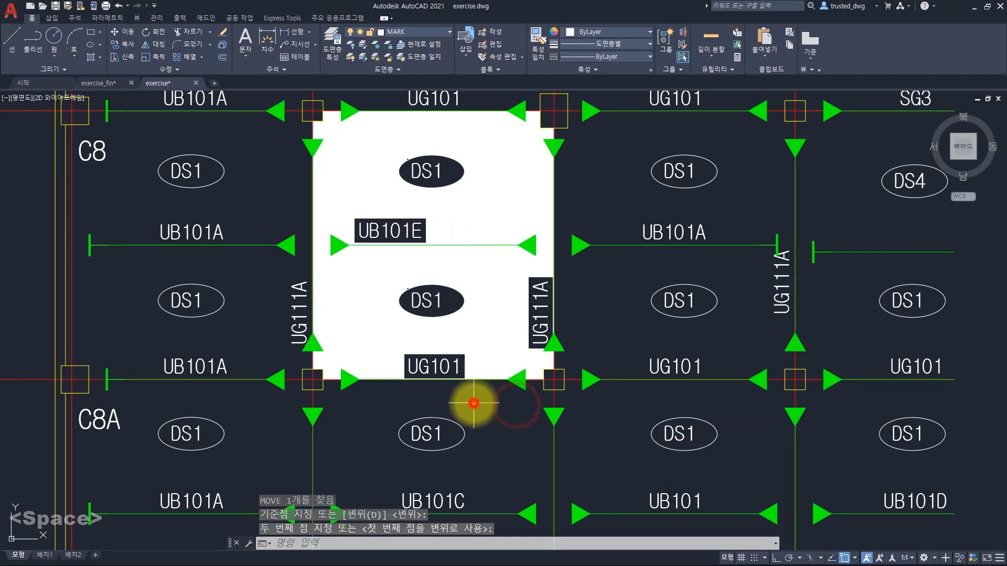
pyautogui.press('Escape')
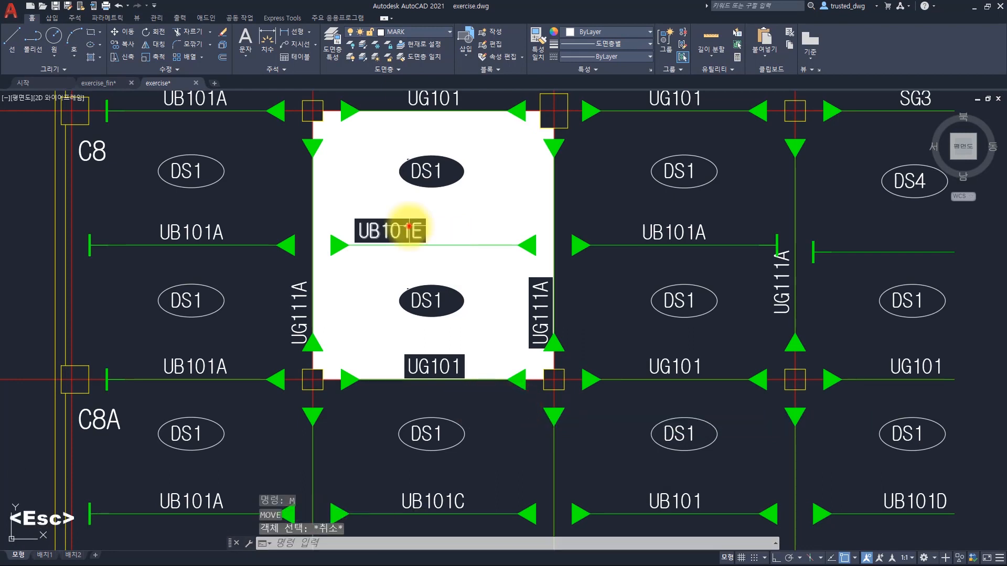
# - Move the UB101E label left so that it straddles the left edge of the solid-hatched bay
pyautogui.click(393, 232)
pyautogui.write('m')
pyautogui.press('space')
pyautogui.click(505, 414)
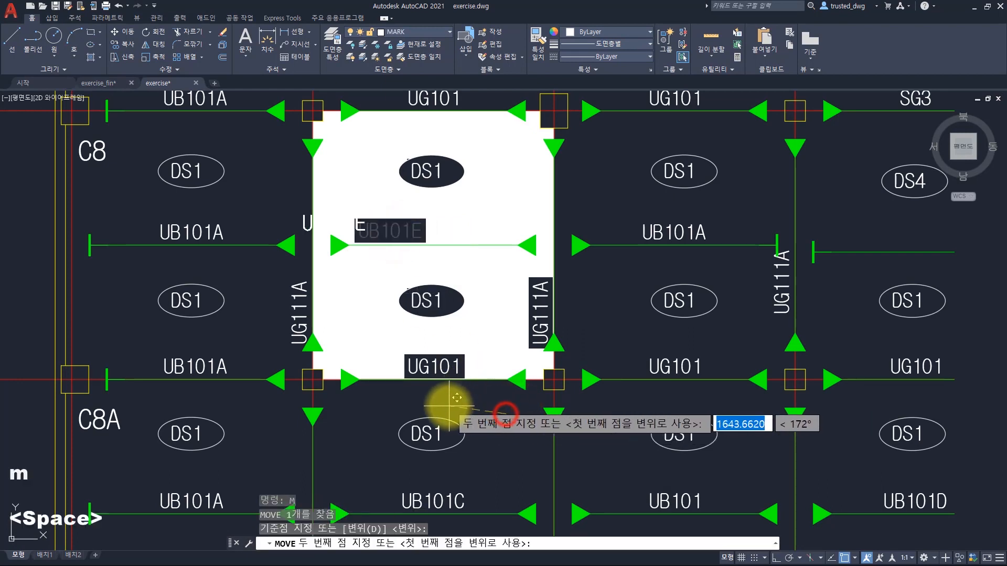
pyautogui.click(441, 406)
# - Move the UB101E label from the hatch edge back inside the bay, above its beam line
pyautogui.click(295, 207)
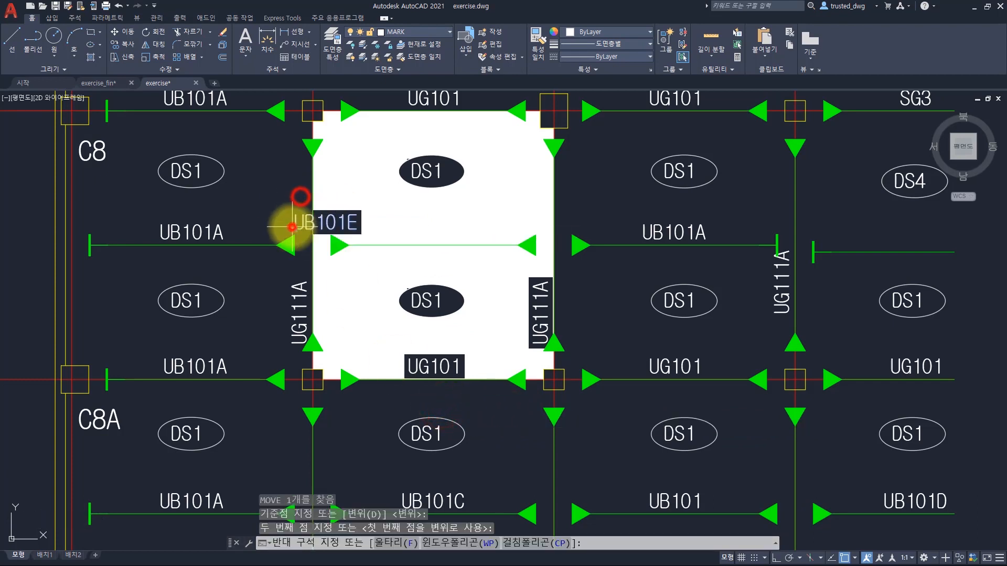
pyautogui.write('m')
pyautogui.press('space')
pyautogui.click(487, 410)
pyautogui.click(546, 403)
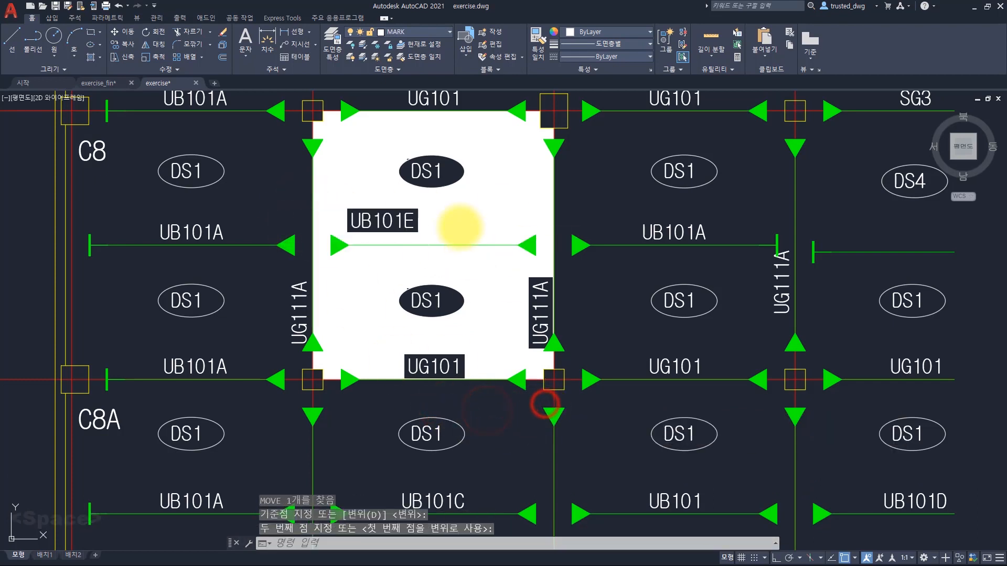
# - Undo the UB101E label moves and the SOLID hatch in the bay
pyautogui.hotkey('ctrl', 'z')
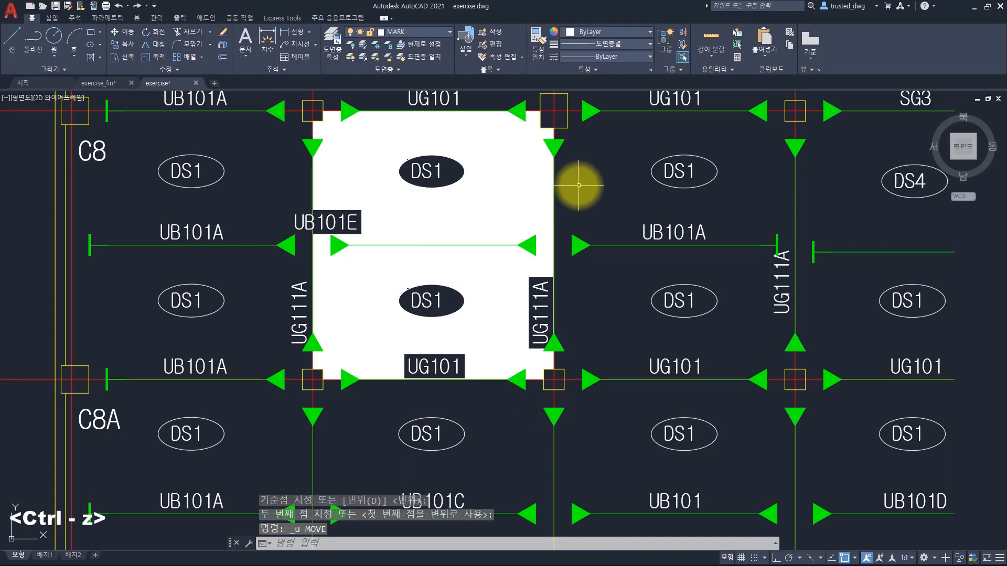
pyautogui.hotkey('ctrl', 'z')
pyautogui.hotkey('ctrl', 'z')
pyautogui.hotkey('ctrl', 'z')
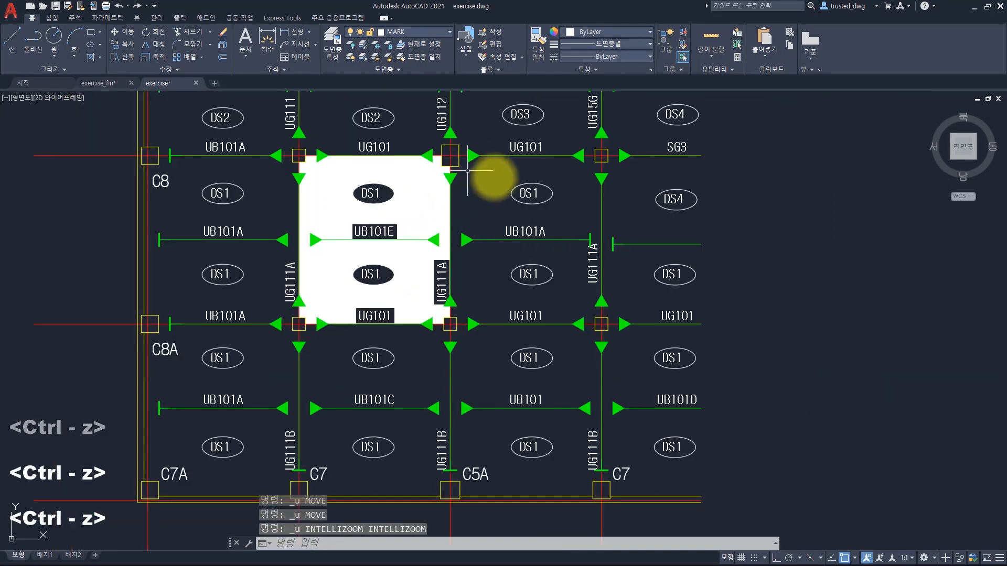
pyautogui.hotkey('ctrl', 'z')
pyautogui.click(298, 155)
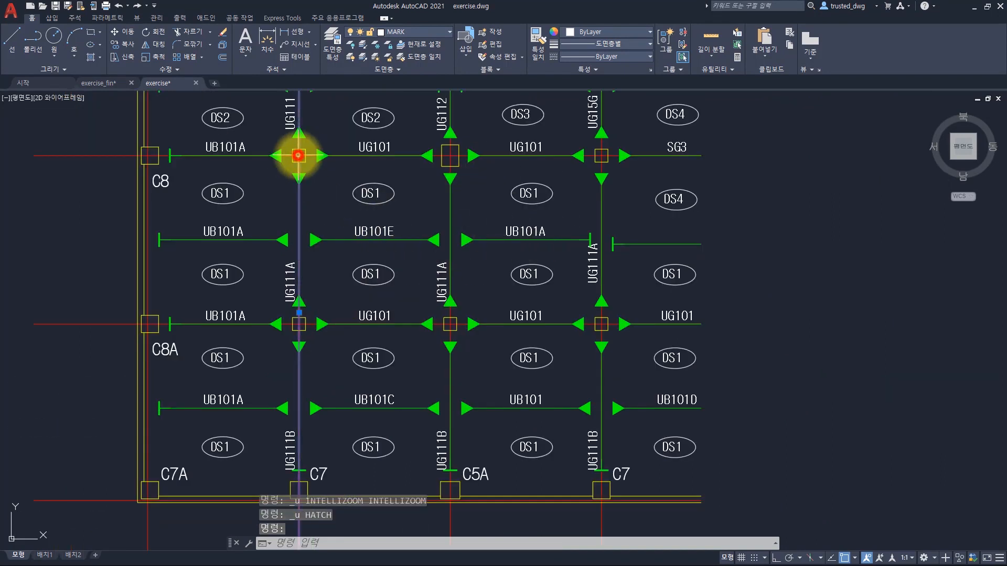
pyautogui.press('Escape')
pyautogui.click(299, 156)
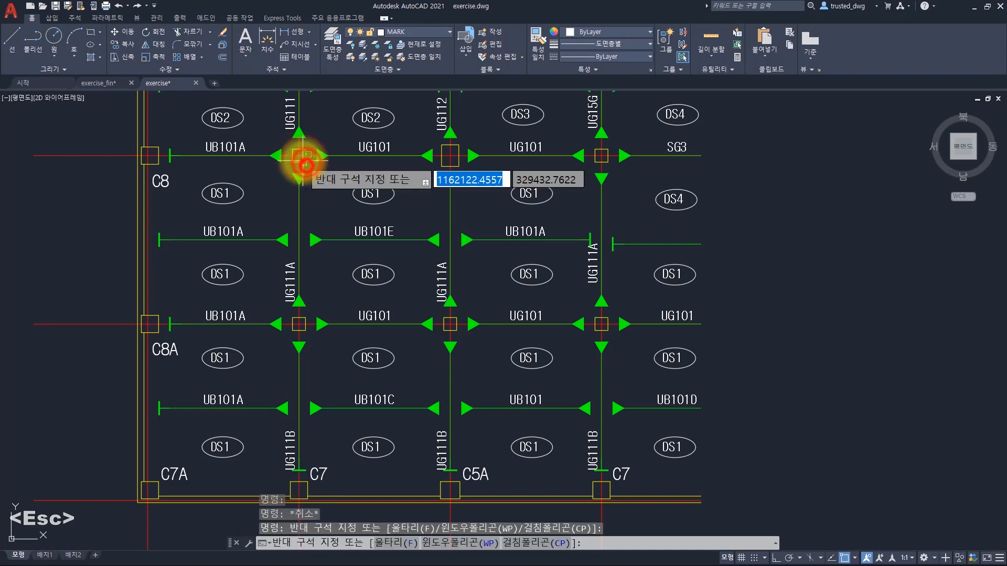
pyautogui.press('Escape')
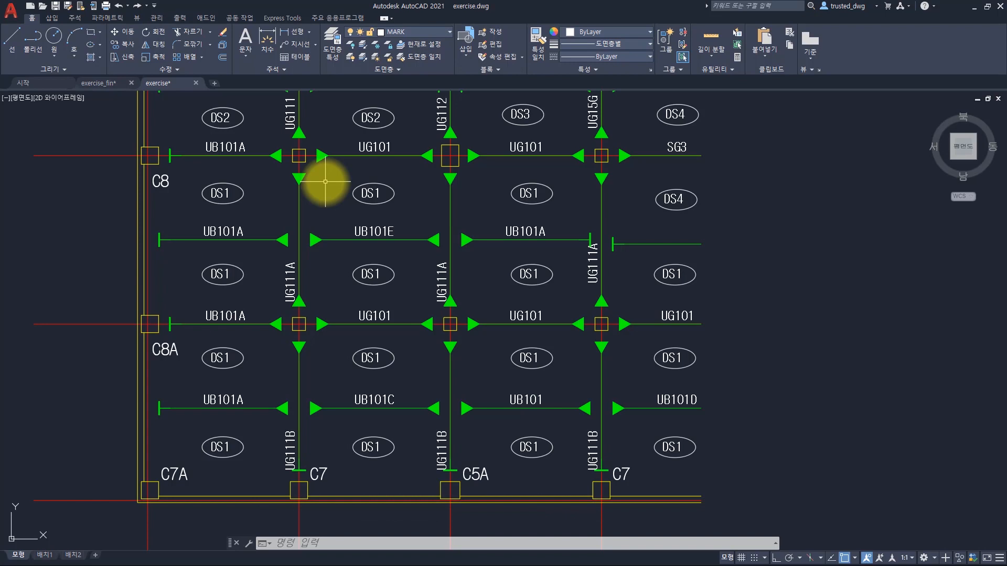
pyautogui.press('Escape')
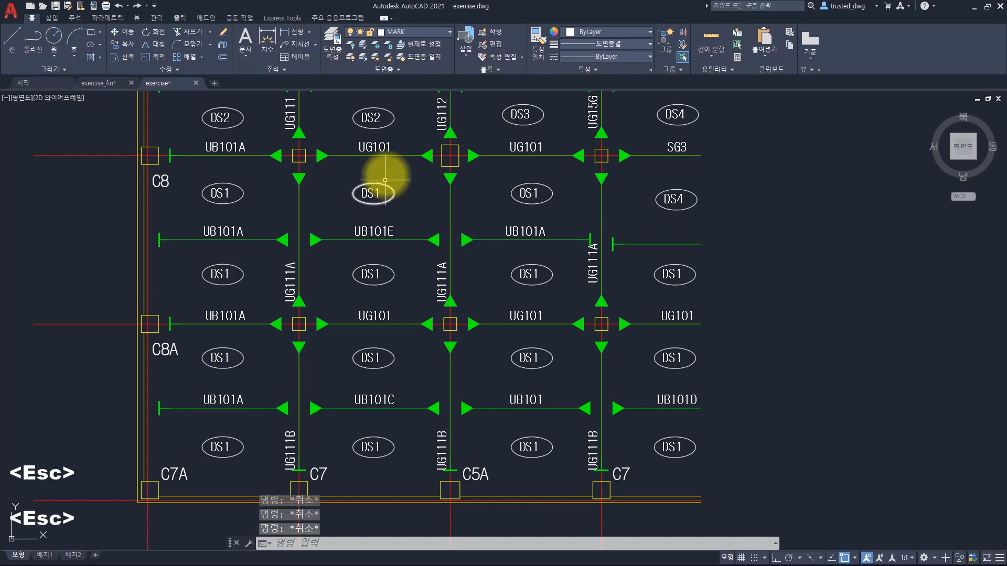
# - Check the layer of the upper DS1 label with its ellipse and of the UB101E text in the bay
pyautogui.click(381, 190)
pyautogui.click(414, 91)
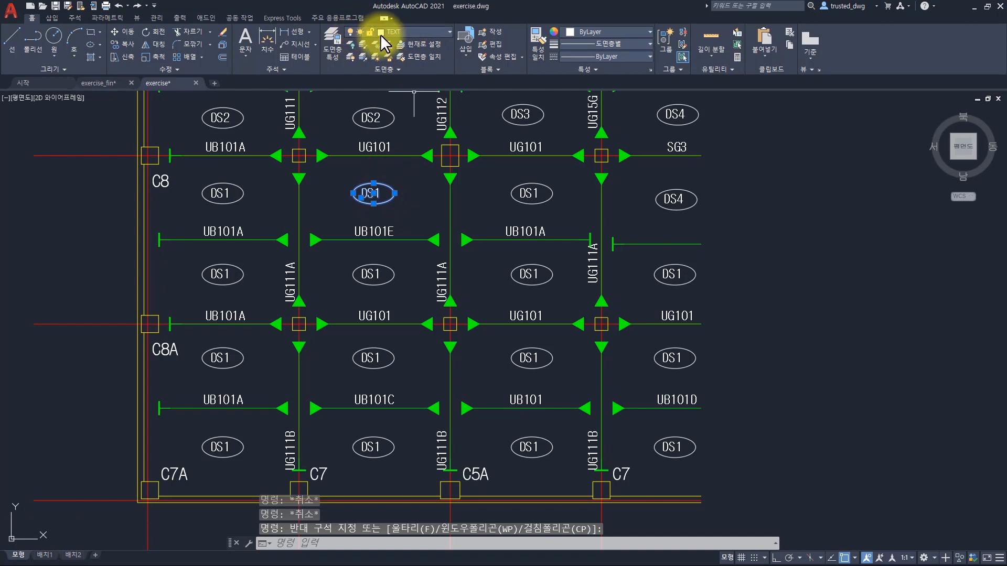
pyautogui.press('Escape')
pyautogui.click(371, 192)
pyautogui.click(377, 229)
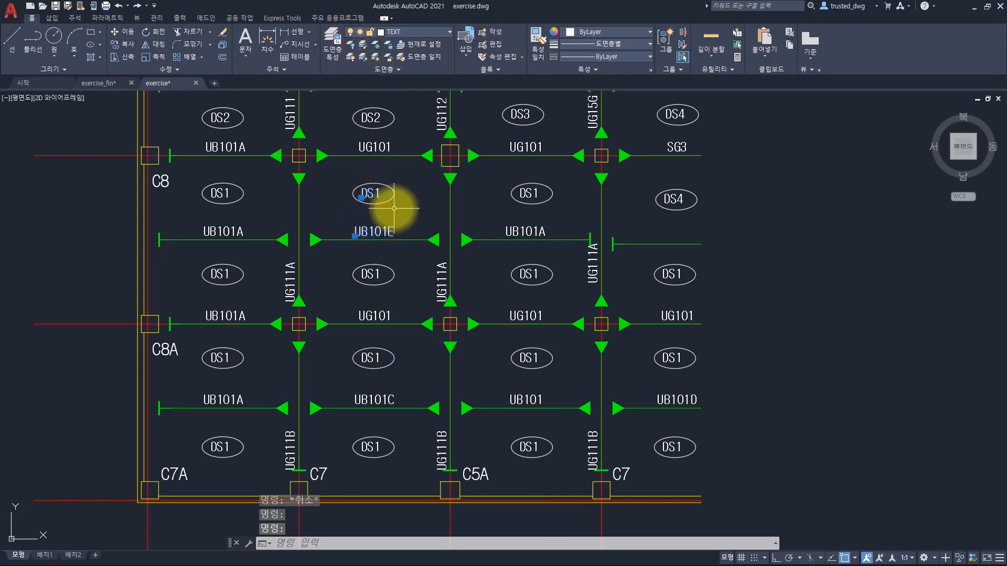
pyautogui.press('Escape')
# - Turn the TEXT layer off and back on in the layer list
pyautogui.click(413, 30)
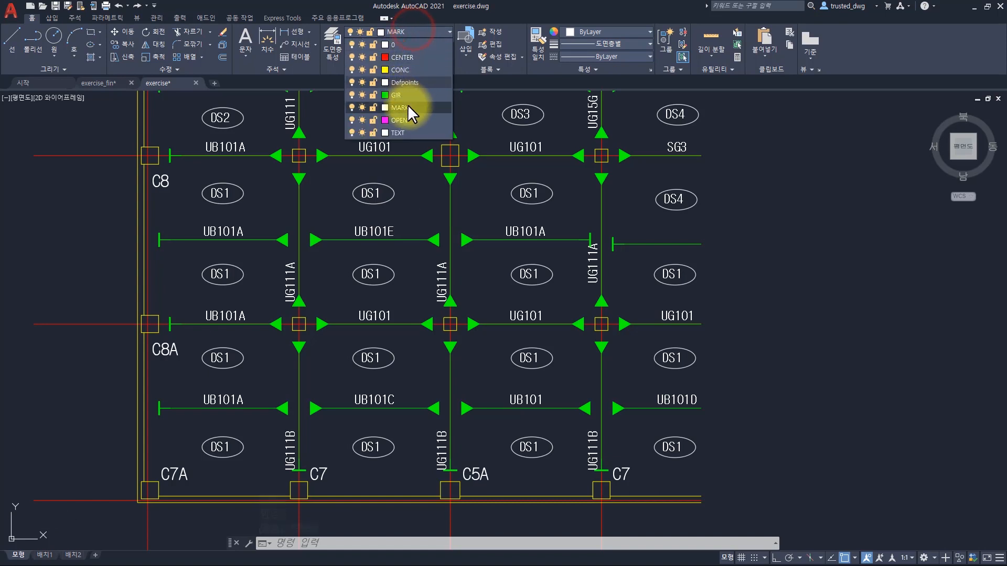
pyautogui.click(352, 131)
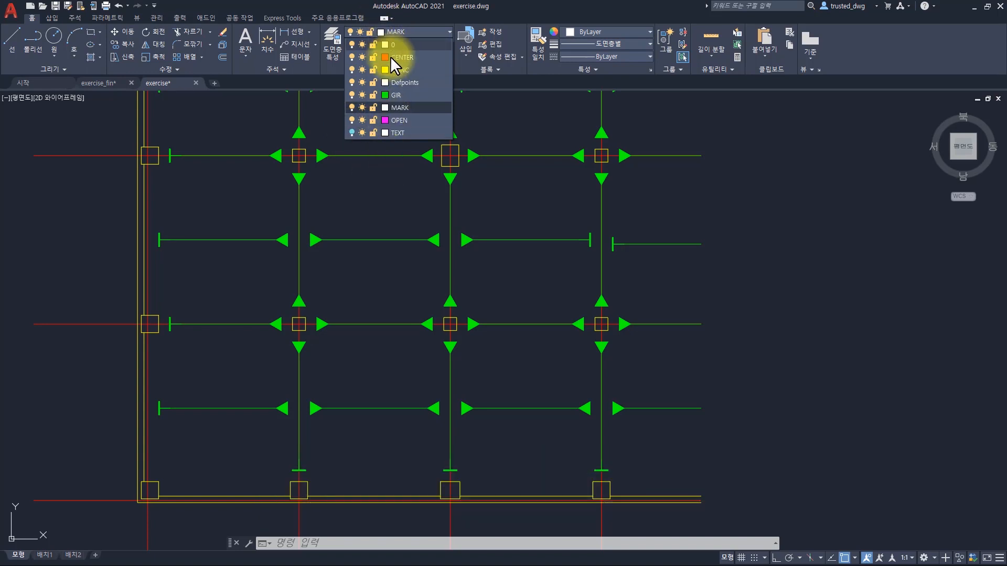
pyautogui.click(351, 131)
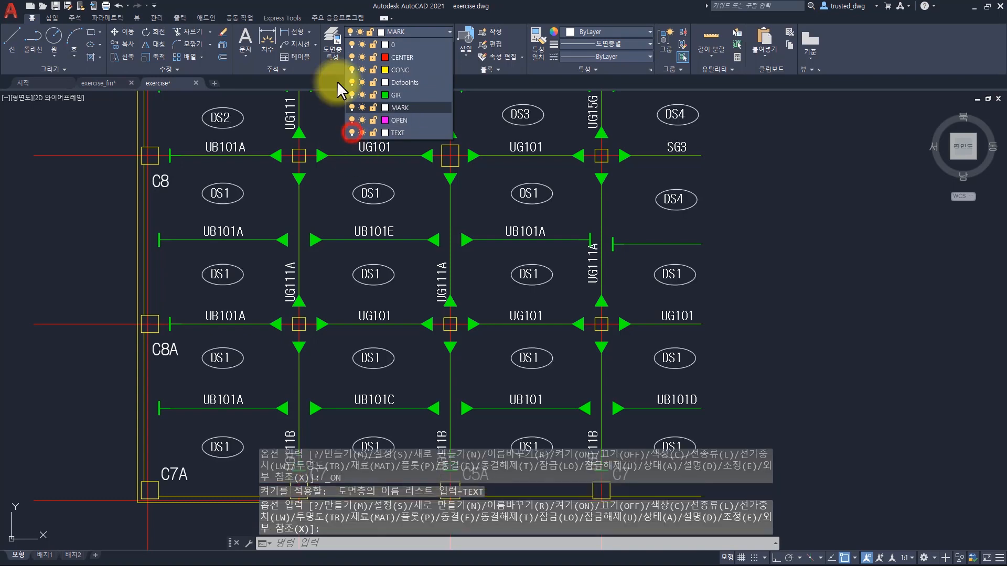
pyautogui.press('Escape')
pyautogui.press('Escape')
pyautogui.press('Escape')
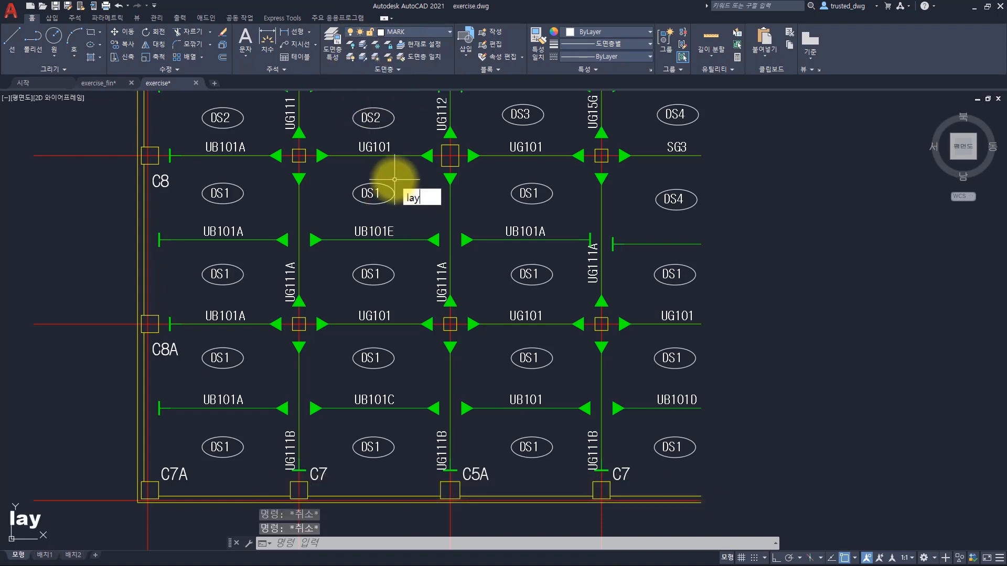
# - Turn off the TEXT and GIR layers with LAYOFF by picking a DS1 label and the UB101E beam line
pyautogui.write('off')
pyautogui.press('space')
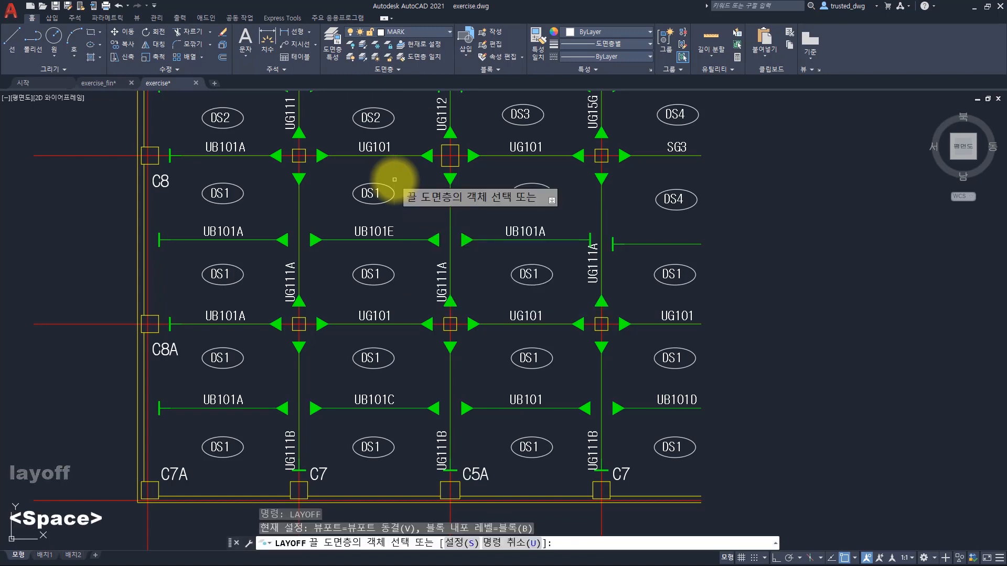
pyautogui.click(367, 191)
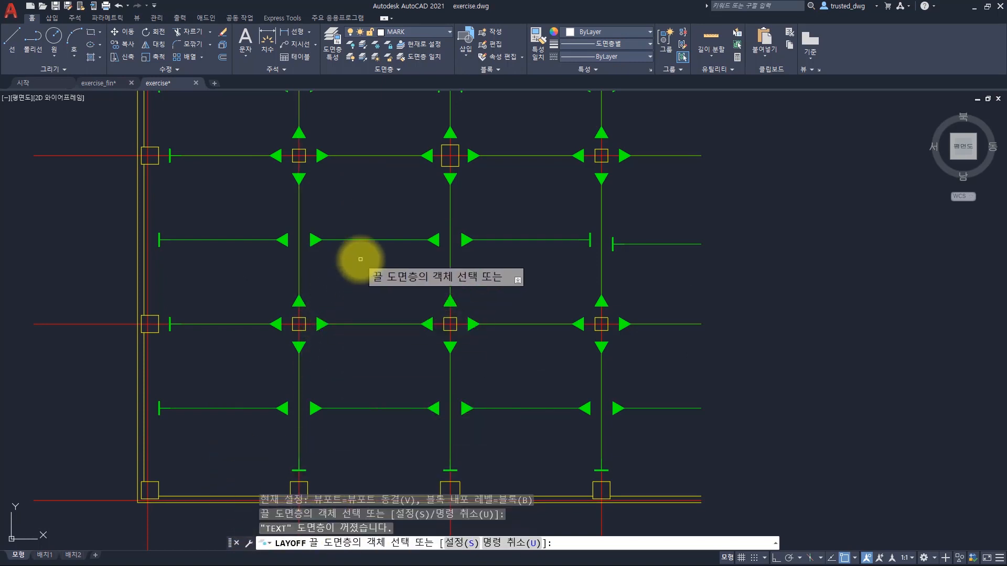
pyautogui.click(360, 240)
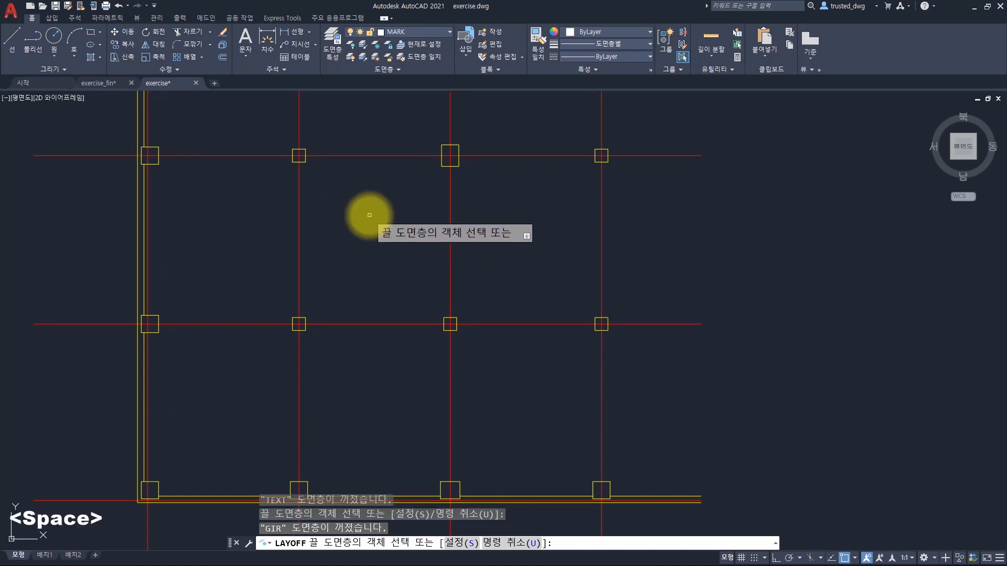
pyautogui.press('space')
# - Switch to the exercise_fin drawing and examine the hatch boundary at the upper-left column and around the lower C7 column
pyautogui.click(108, 85)
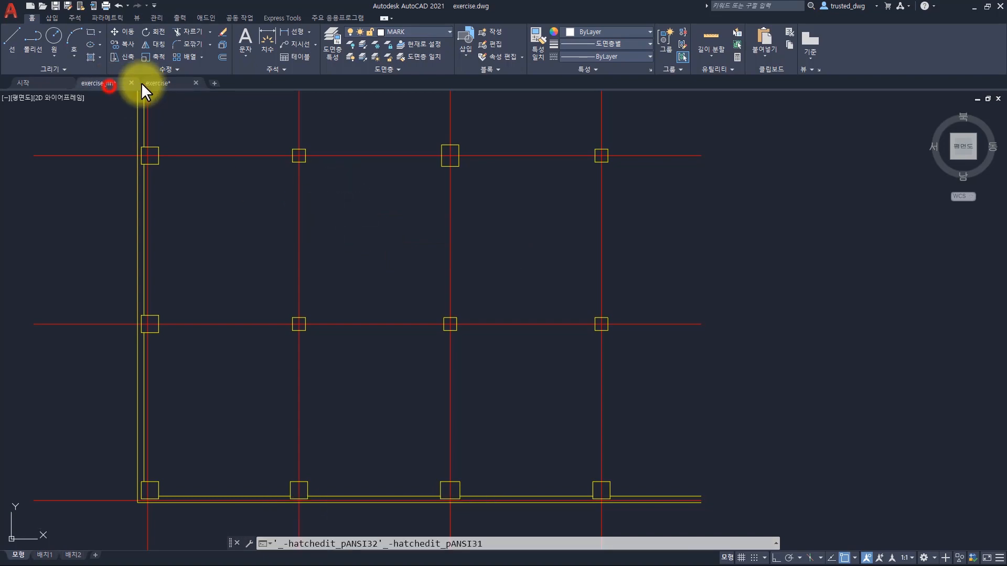
pyautogui.scroll(5, 292, 137)
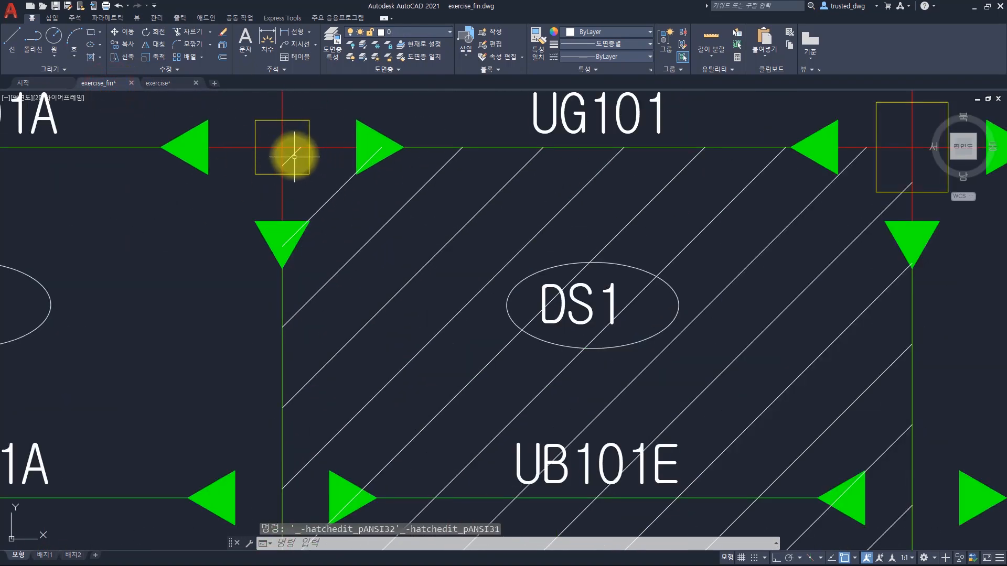
pyautogui.click(294, 155)
pyautogui.press('Escape')
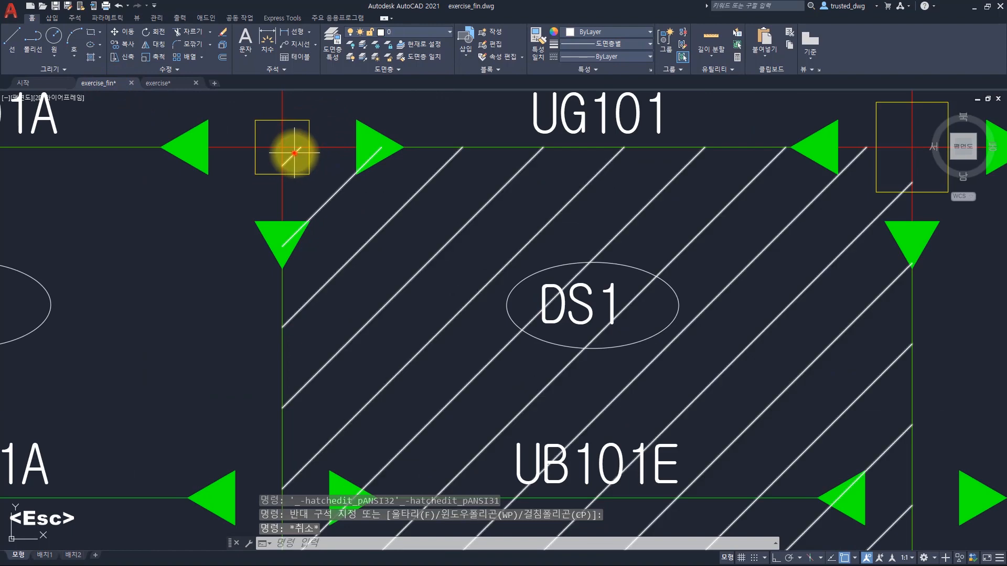
pyautogui.click(294, 154)
pyautogui.scroll(-6, 317, 184)
pyautogui.moveTo(366, 306)
pyautogui.mouseDown(button='middle')
pyautogui.moveTo(364, 198)
pyautogui.moveTo(381, 112)
pyautogui.mouseUp(button='middle')
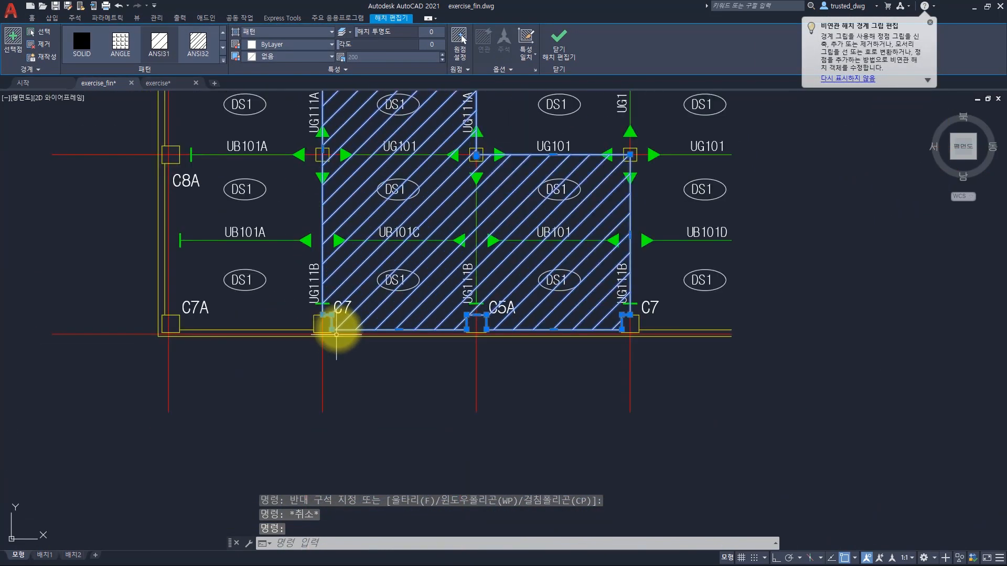
pyautogui.scroll(5, 336, 334)
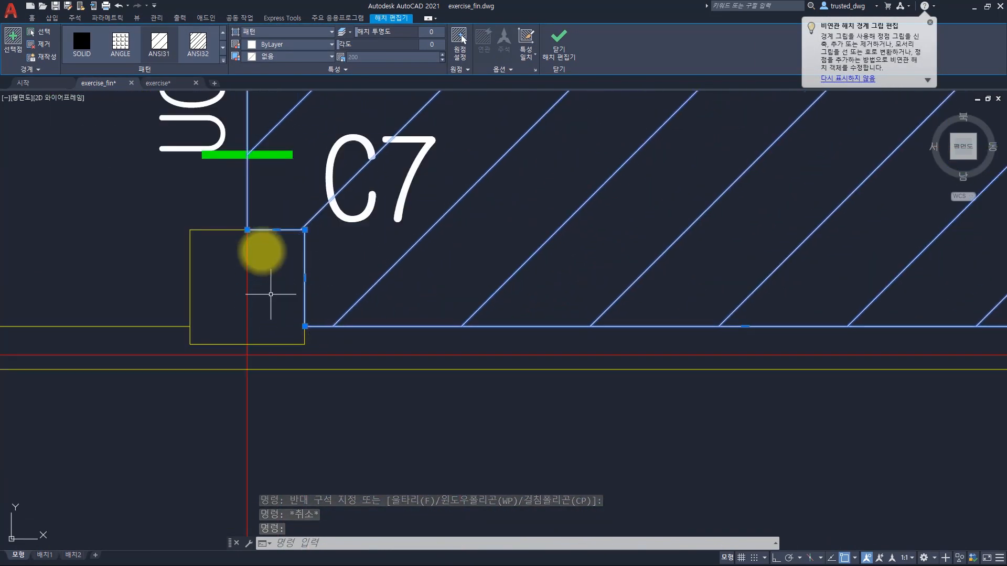
pyautogui.press('Escape')
pyautogui.scroll(-8, 268, 265)
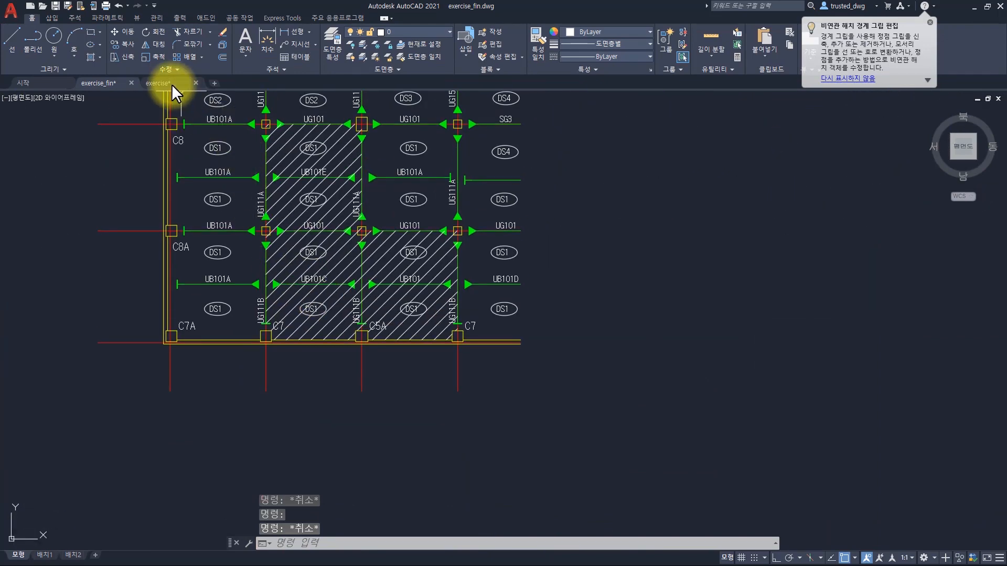
# - Return to the exercise drawing and highlight the five columns along the upper and middle grid lines of the L-shaped area
pyautogui.click(158, 82)
pyautogui.click(264, 130)
pyautogui.click(332, 181)
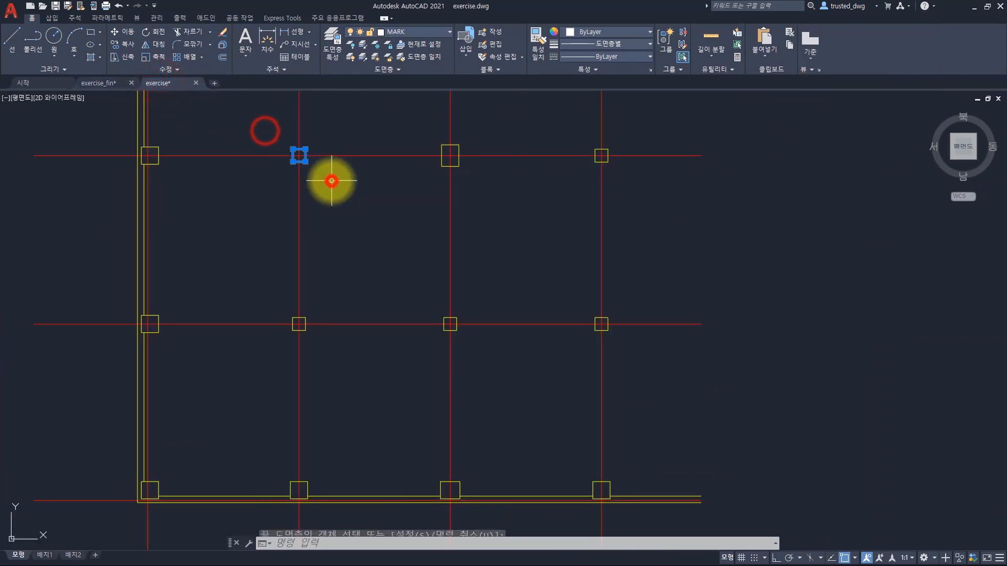
pyautogui.click(376, 117)
pyautogui.click(495, 198)
pyautogui.click(239, 277)
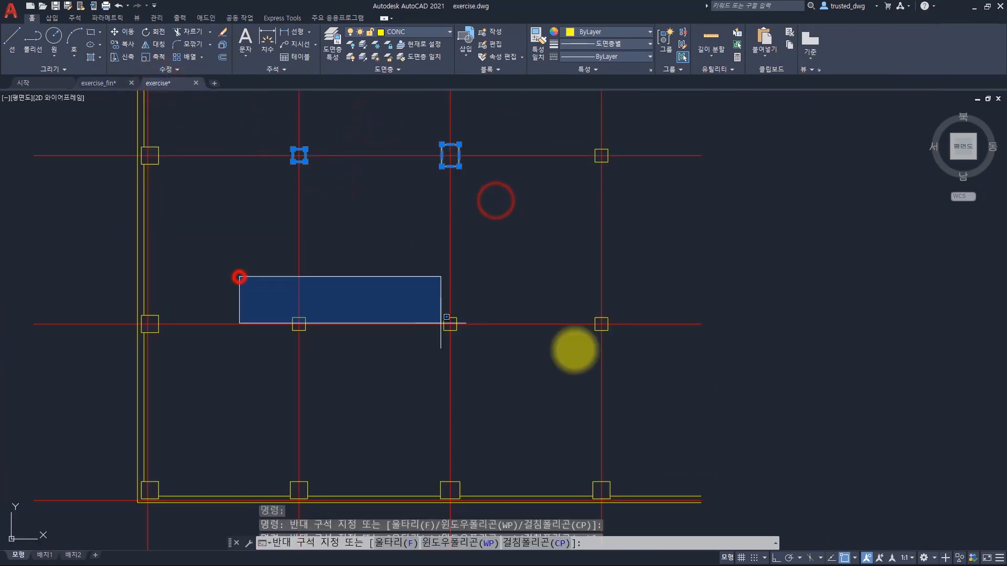
pyautogui.click(633, 358)
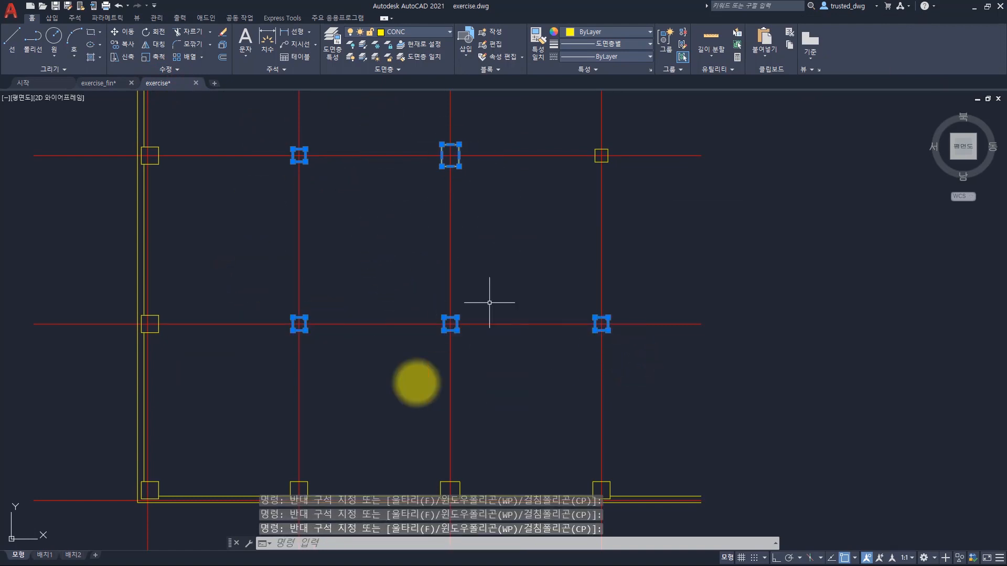
pyautogui.moveTo(405, 315); pyautogui.dragTo(393, 269, button='middle')
pyautogui.press('Escape')
# - Highlight the lower-row columns of the L-shaped area and check the layer of a lower and a middle-row column
pyautogui.click(250, 388)
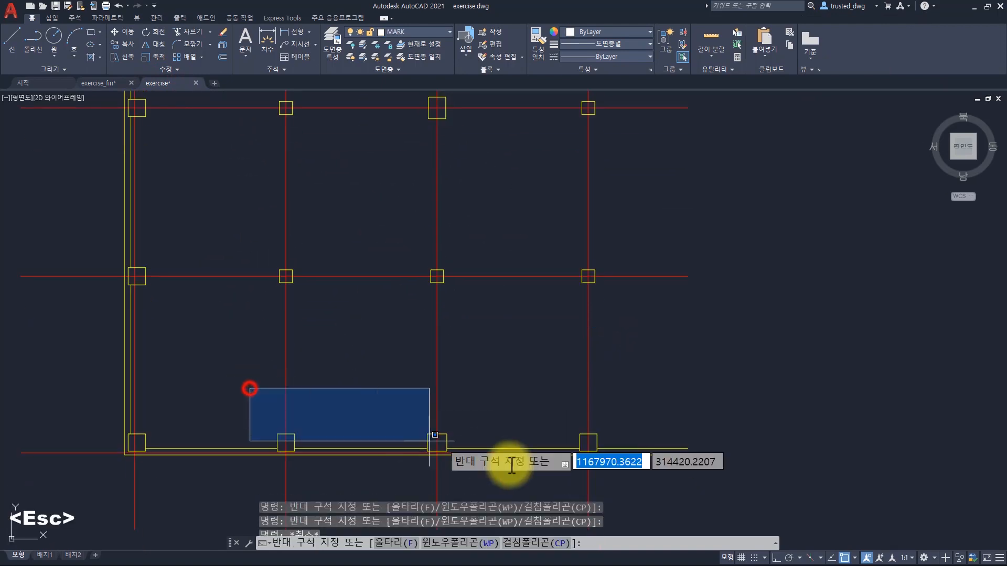
pyautogui.click(668, 479)
pyautogui.press('Escape')
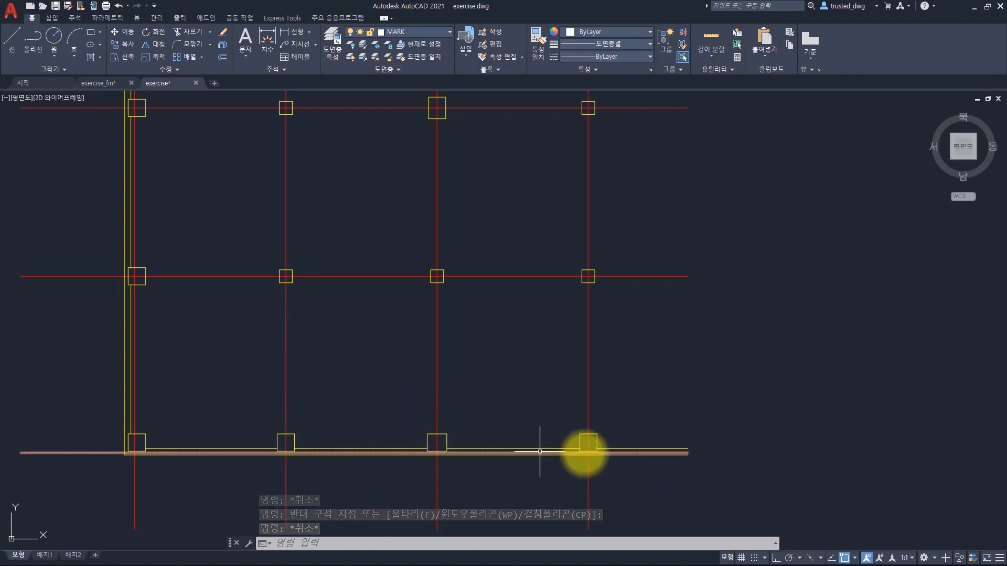
pyautogui.click(386, 396)
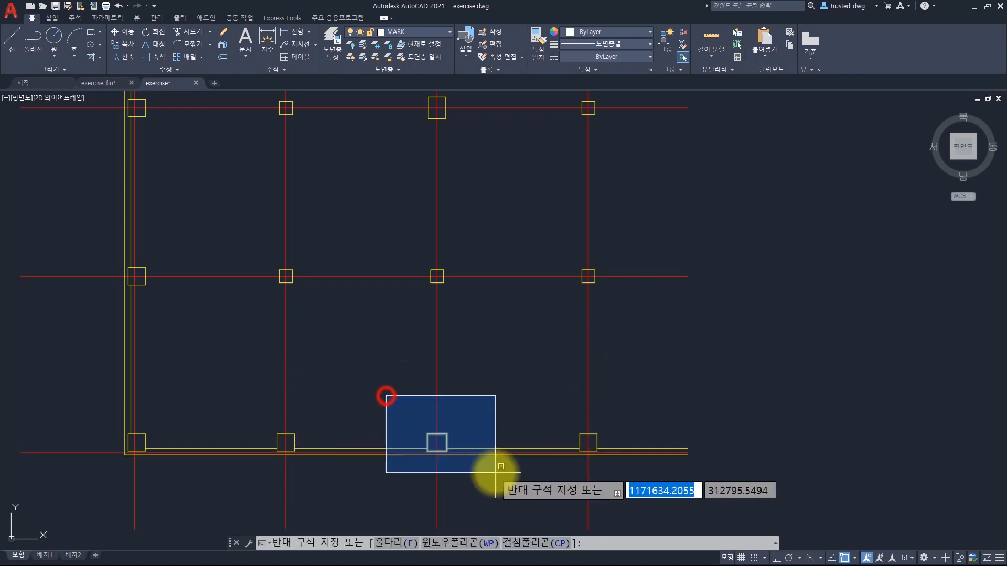
pyautogui.click(495, 472)
pyautogui.click(231, 206)
pyautogui.click(338, 332)
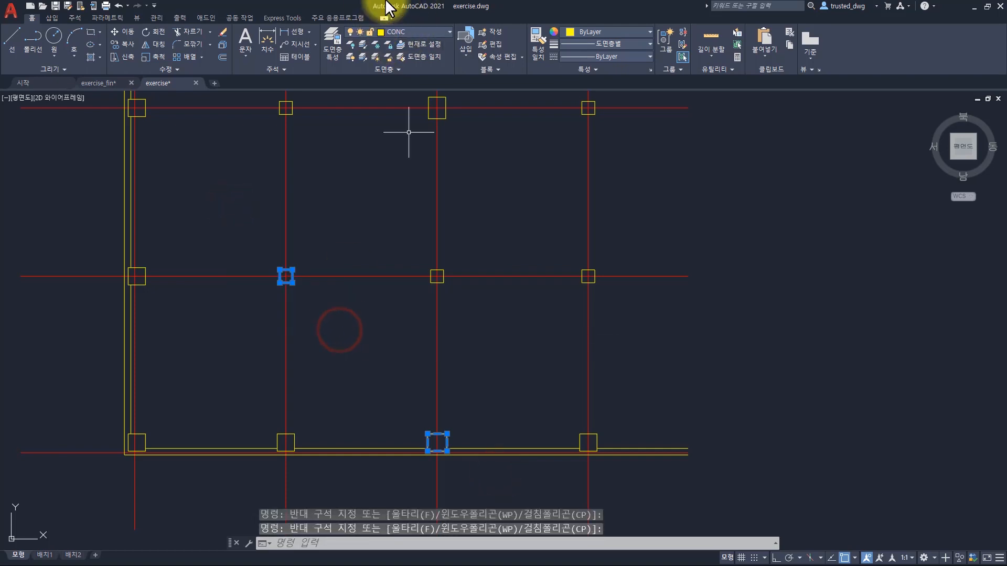
pyautogui.press('Escape')
pyautogui.press('Escape')
# - Turn off the CONC layer with LAYOFF by picking the upper-left column of the L-shaped area
pyautogui.write('la')
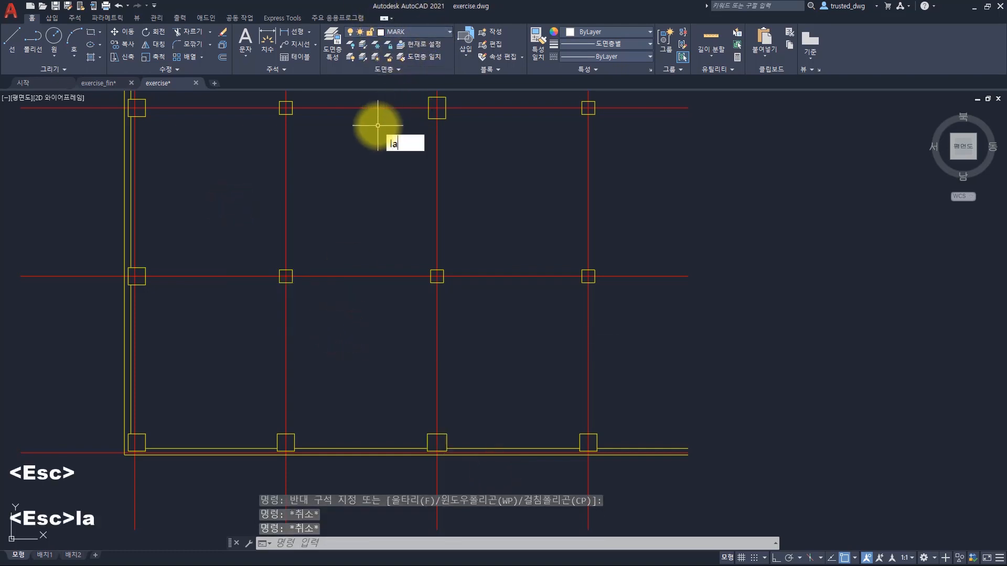
pyautogui.write('yoff')
pyautogui.press('space')
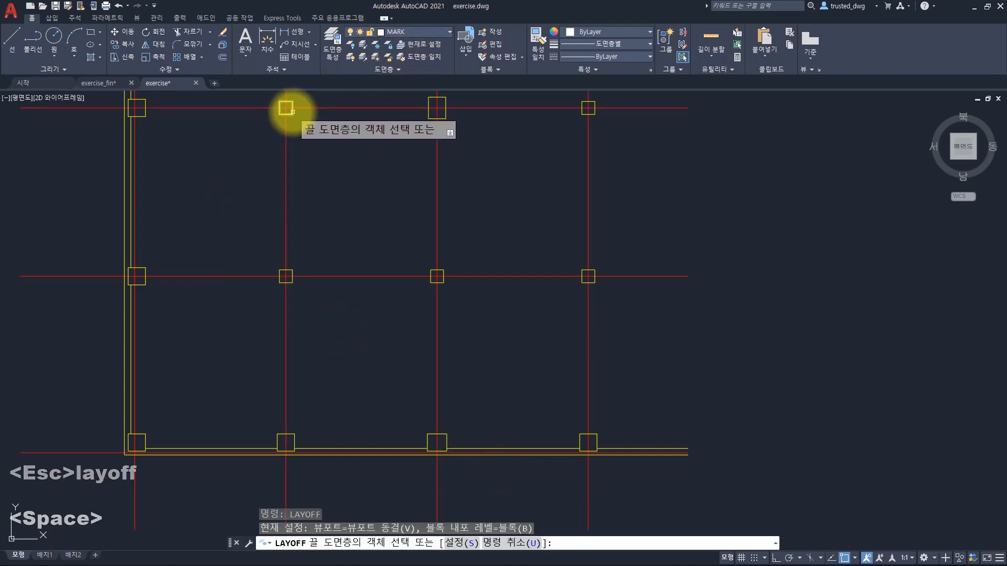
pyautogui.click(293, 112)
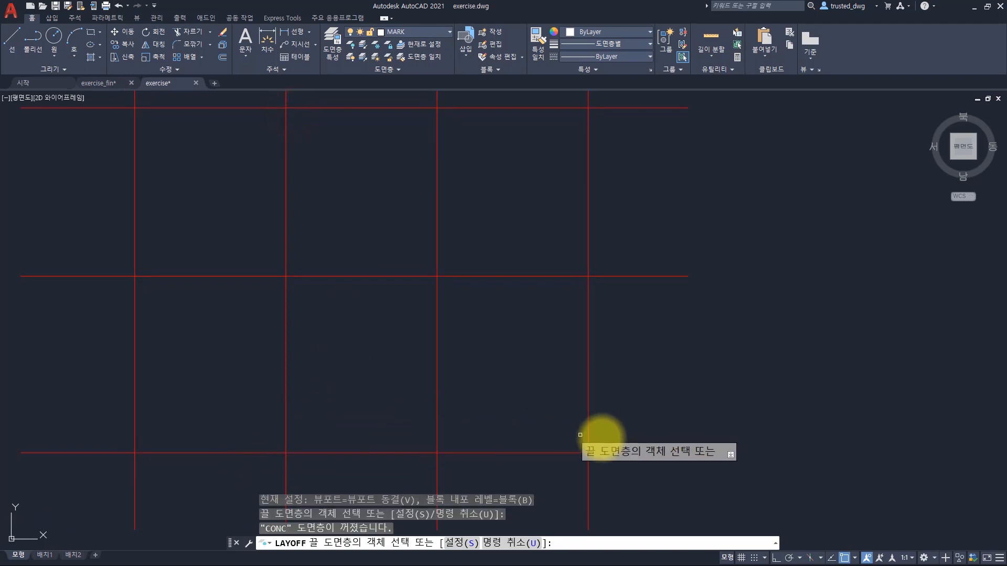
pyautogui.press('Escape')
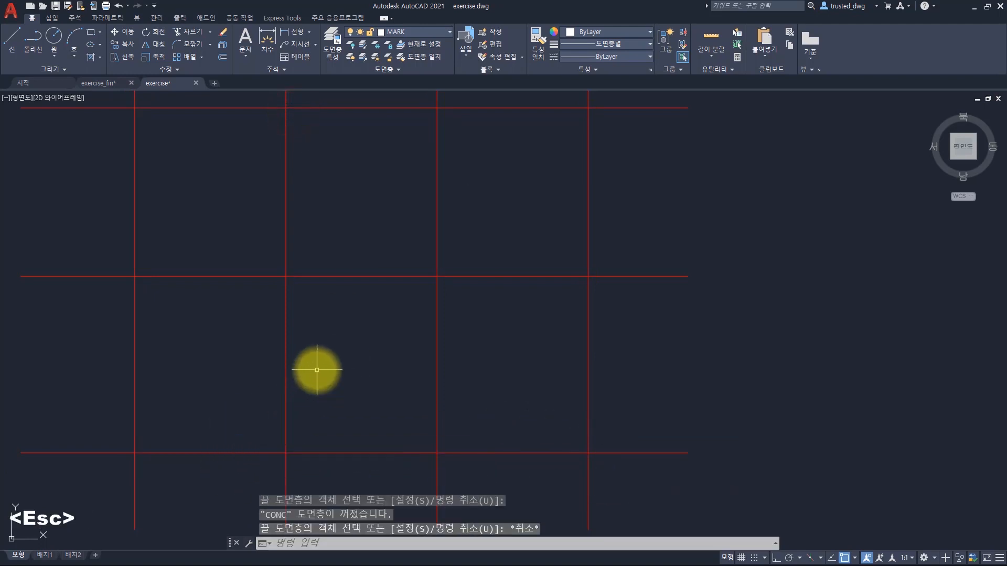
# - Undo turning off the CONC layer
pyautogui.hotkey('ctrl', 'z')
pyautogui.moveTo(379, 184); pyautogui.dragTo(386, 209, button='middle')
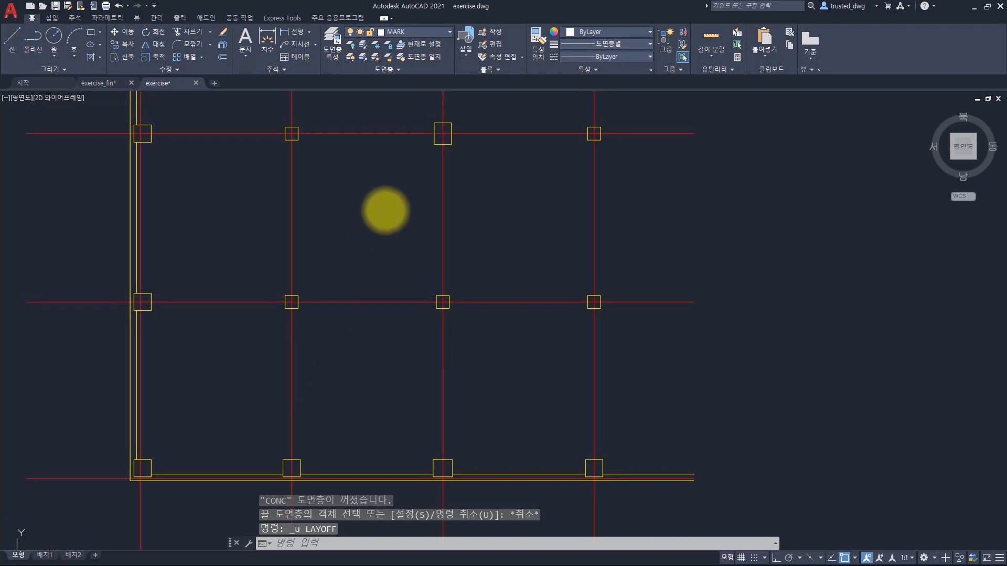
# - Select the five columns along the upper and middle grid lines of the L-shaped area and view their object isolation options
pyautogui.click(263, 108)
pyautogui.click(472, 306)
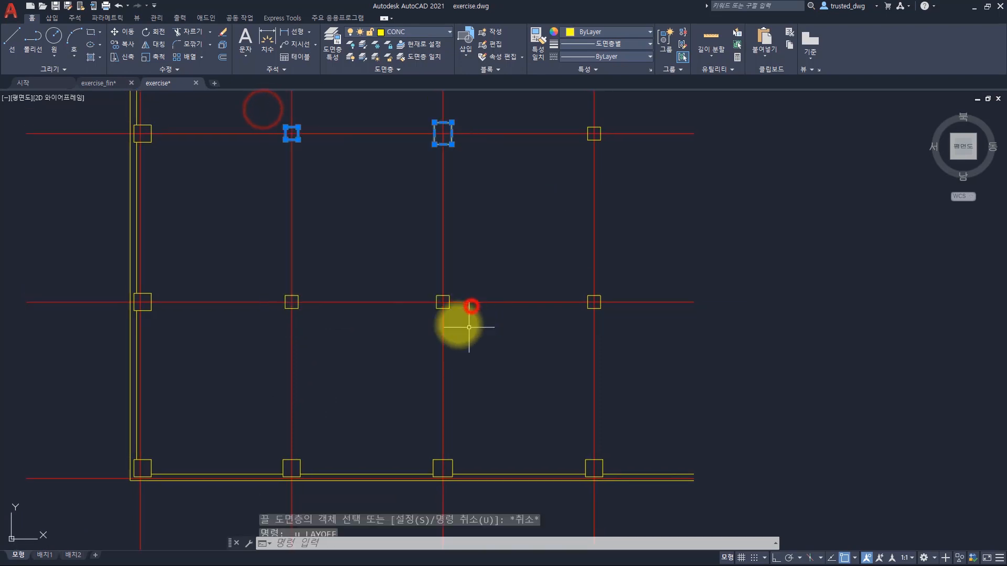
pyautogui.click(213, 223)
pyautogui.click(674, 344)
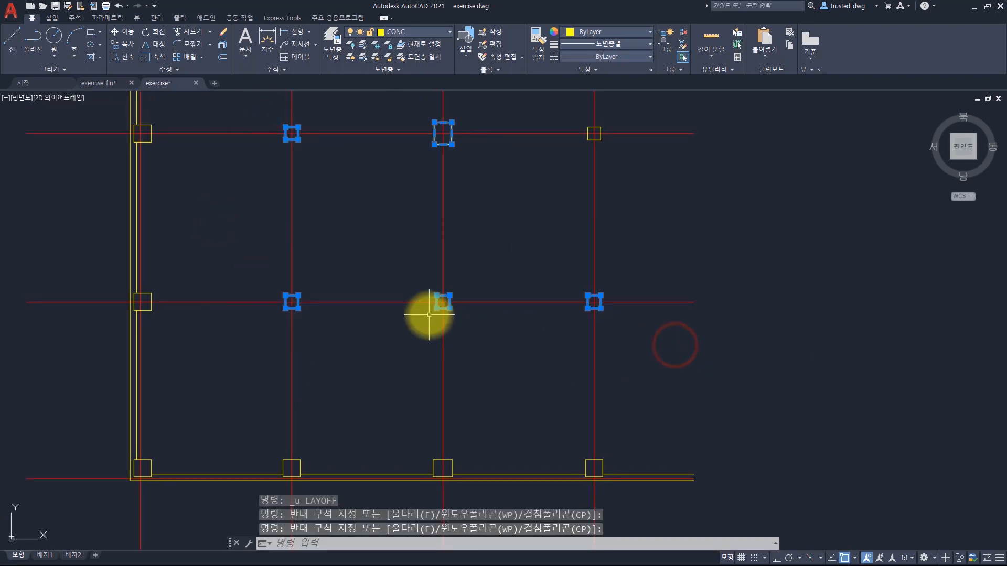
pyautogui.rightClick(490, 163)
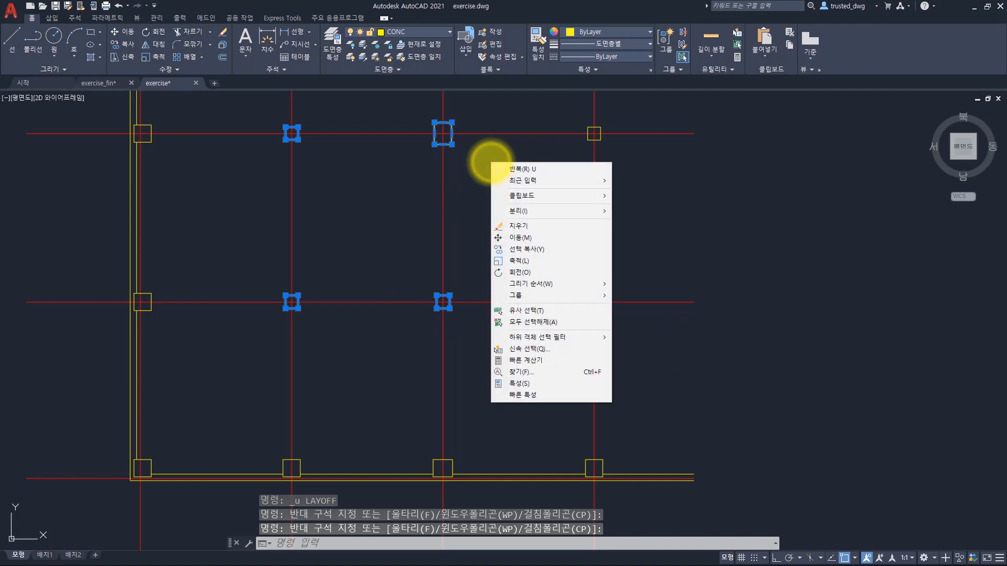
pyautogui.click(541, 215)
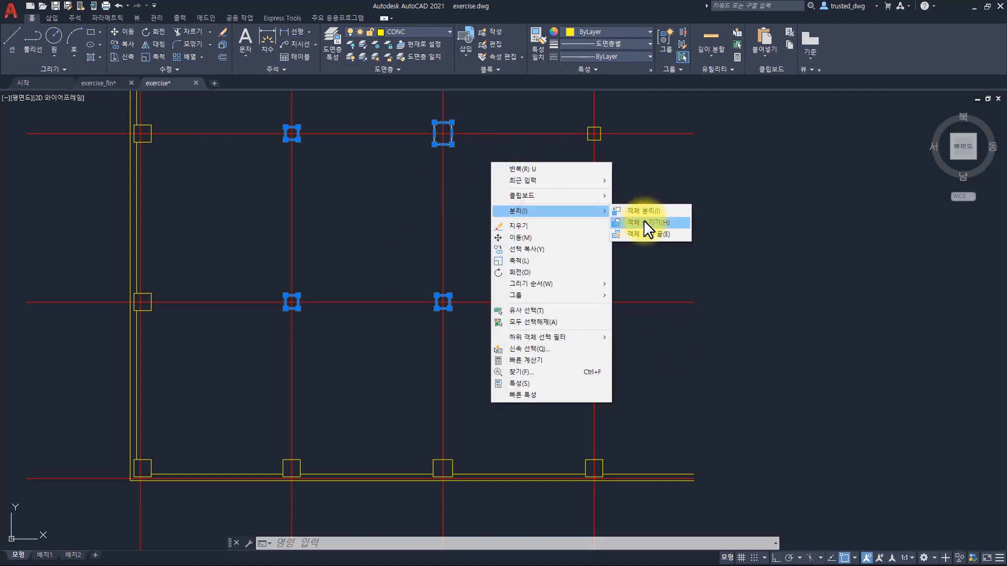
pyautogui.press('Escape')
pyautogui.press('Escape')
pyautogui.press('Escape')
pyautogui.press('Escape')
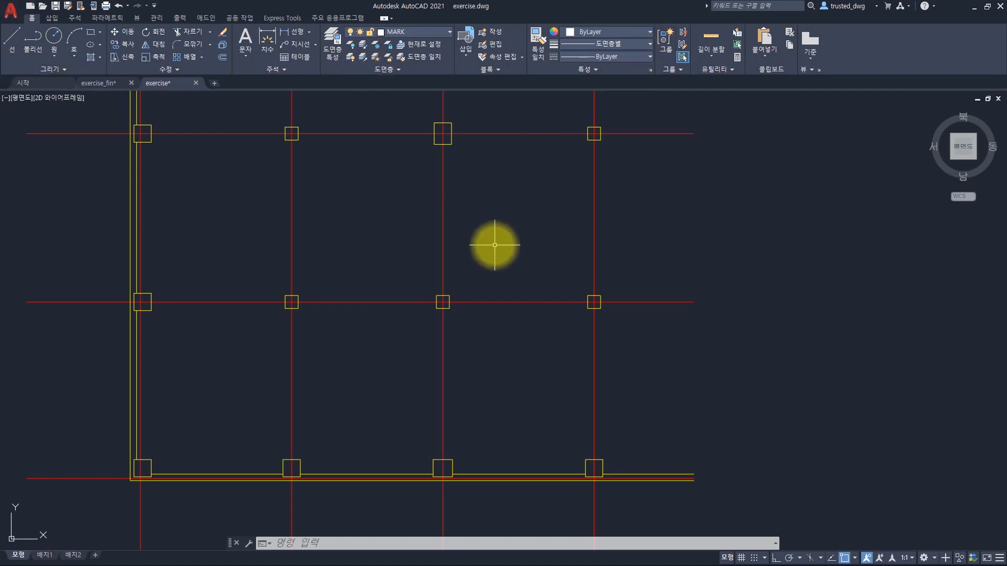
# - With nothing selected, examine where the isolate, hide and end isolation options are offered
pyautogui.press('Escape')
pyautogui.rightClick(495, 164)
pyautogui.click(540, 212)
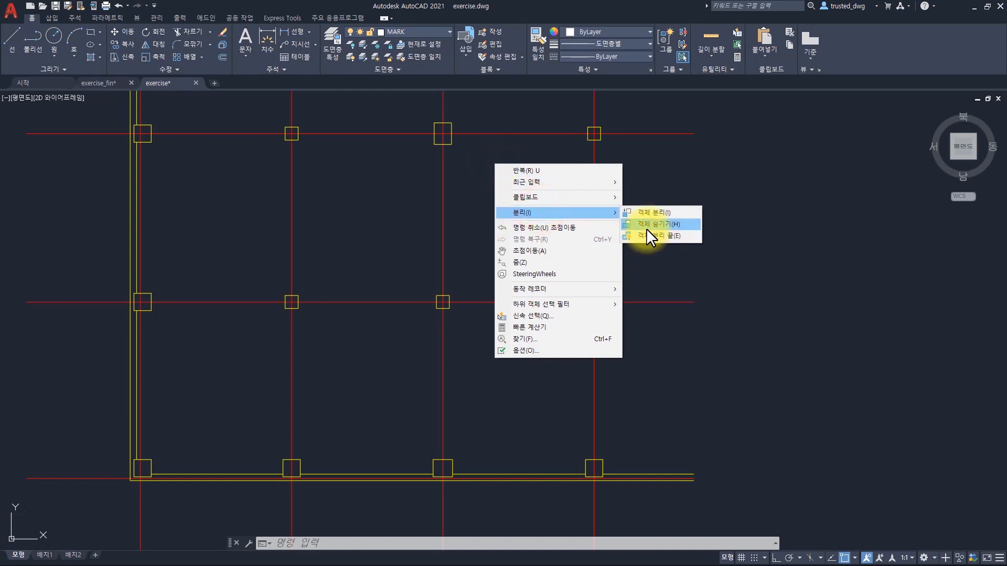
pyautogui.press('Escape')
pyautogui.press('Escape')
pyautogui.press('Escape')
pyautogui.press('Escape')
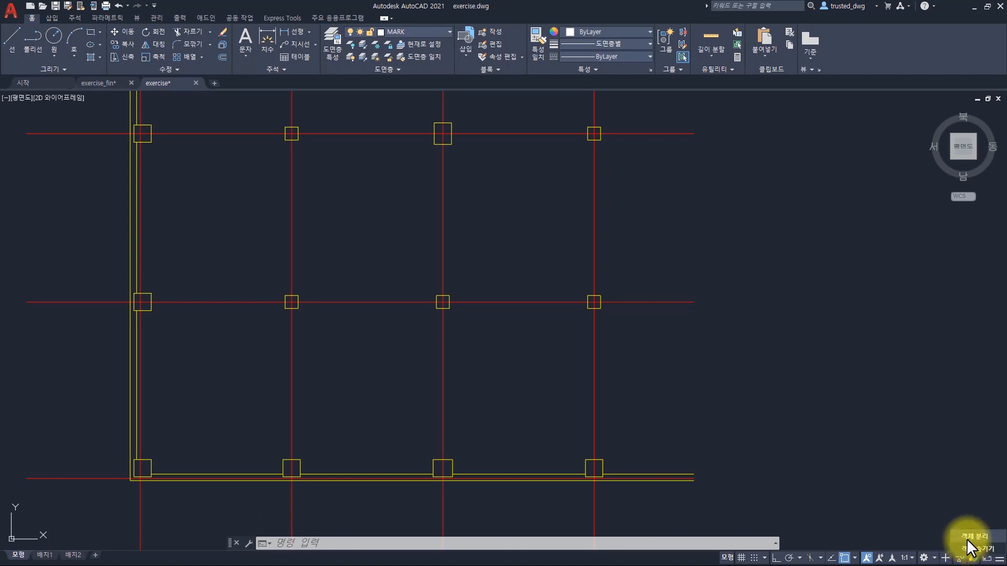
# - Look up the HIDEOBJECTS command among the command suggestions without running it
pyautogui.click(428, 221)
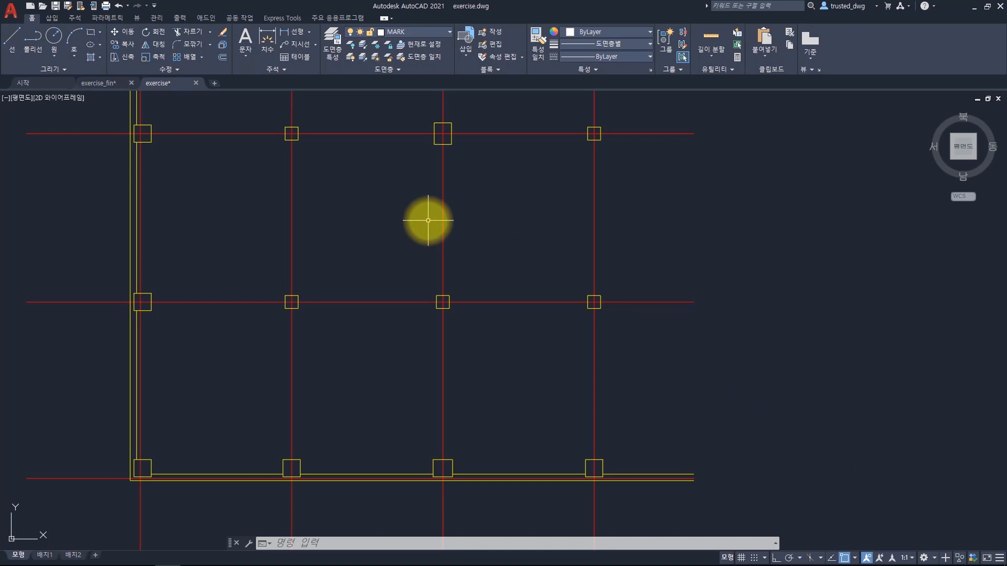
pyautogui.write('hi')
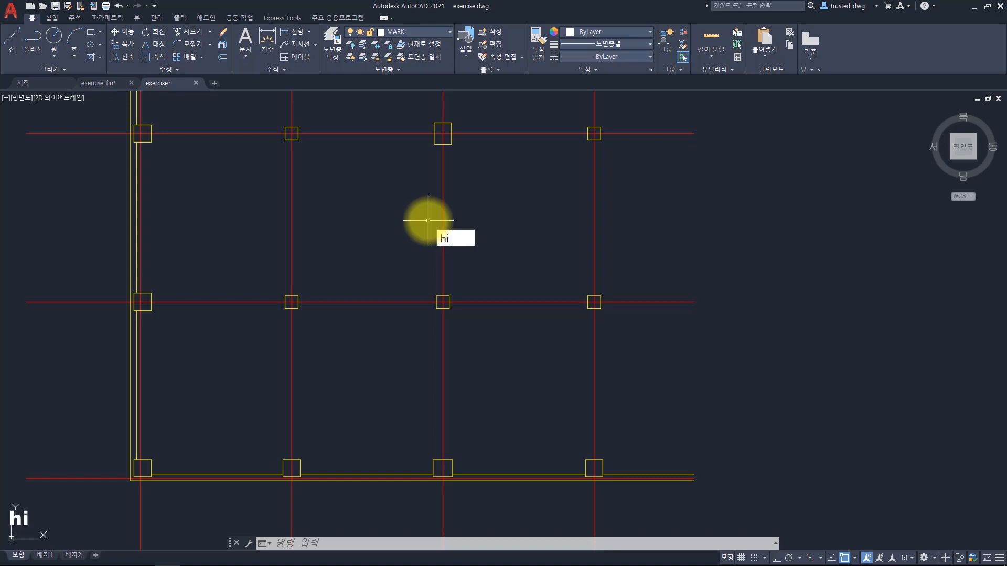
pyautogui.write('de')
pyautogui.press('Down')
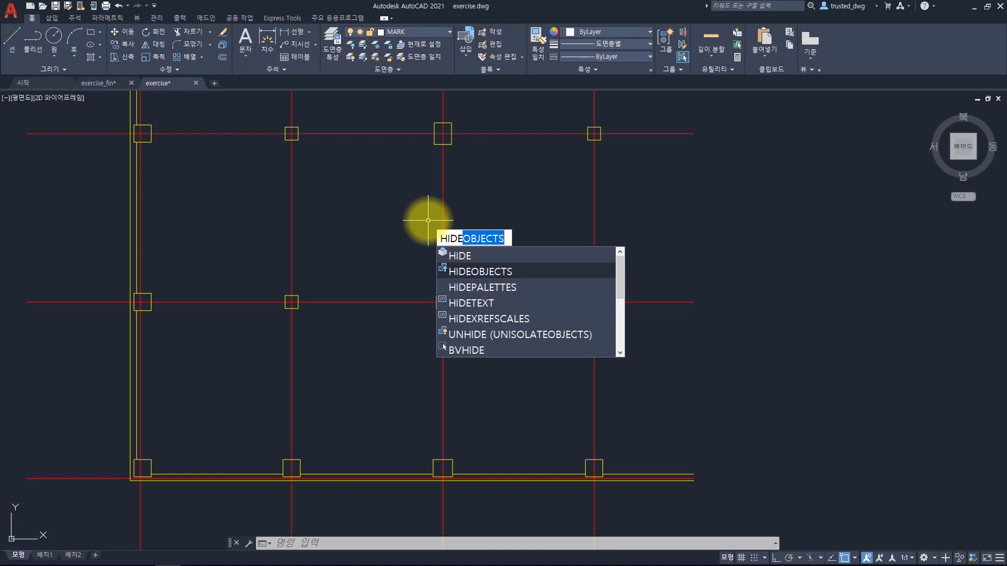
pyautogui.press('Escape')
pyautogui.press('Escape')
pyautogui.press('Escape')
pyautogui.rightClick(394, 177)
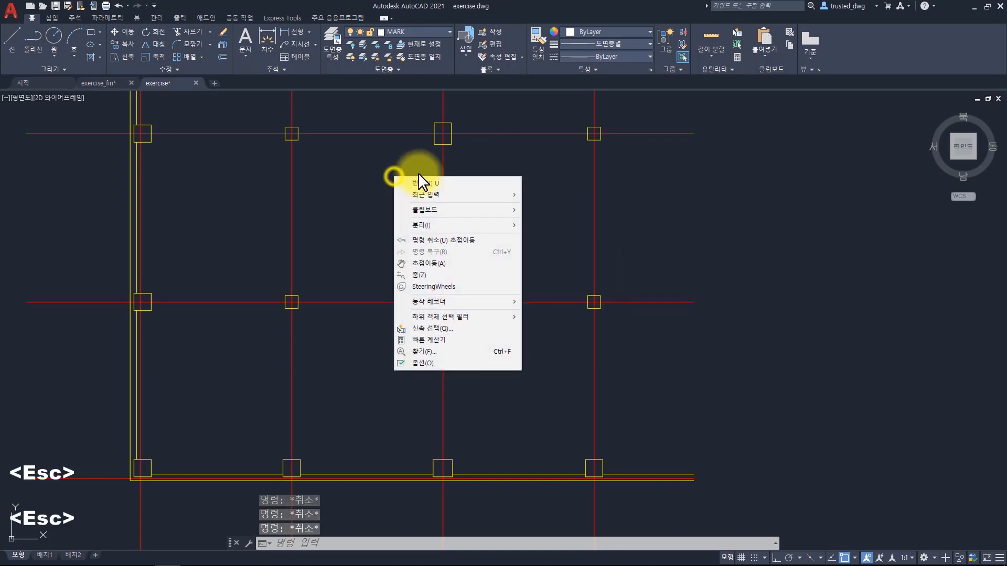
pyautogui.click(405, 225)
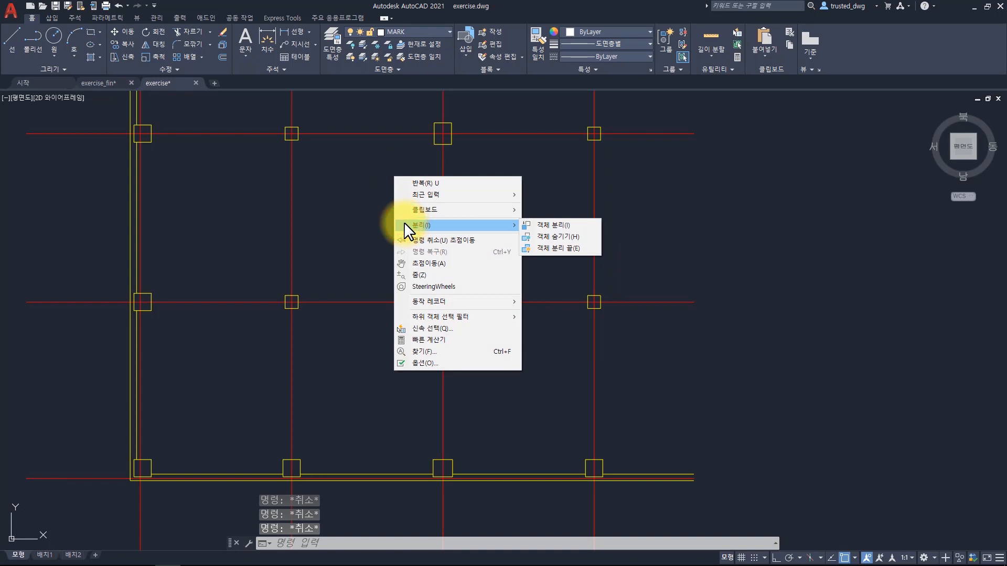
pyautogui.press('Escape')
pyautogui.click(349, 198)
pyautogui.press('Escape')
pyautogui.press('Escape')
pyautogui.press('Escape')
# - Hide the two upper and three middle-row columns of the L-shaped area with Hide Objects
pyautogui.click(254, 109)
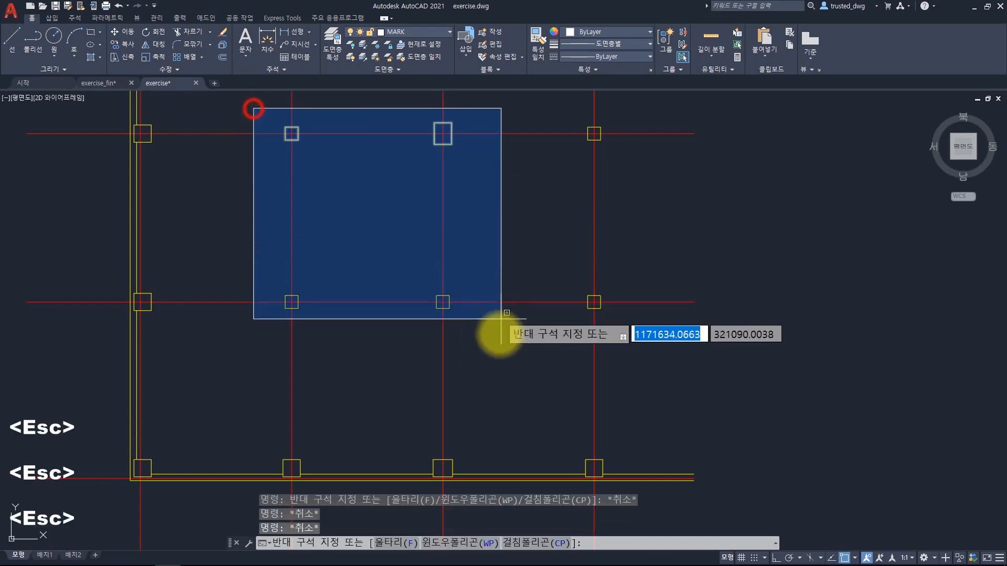
pyautogui.click(501, 336)
pyautogui.click(519, 281)
pyautogui.click(642, 336)
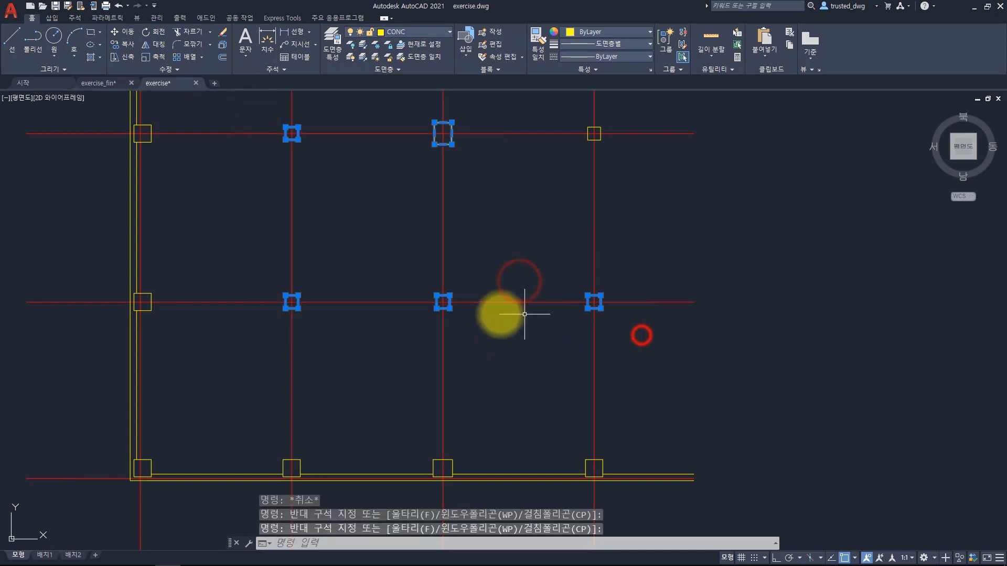
pyautogui.rightClick(404, 184)
pyautogui.click(456, 226)
pyautogui.click(562, 244)
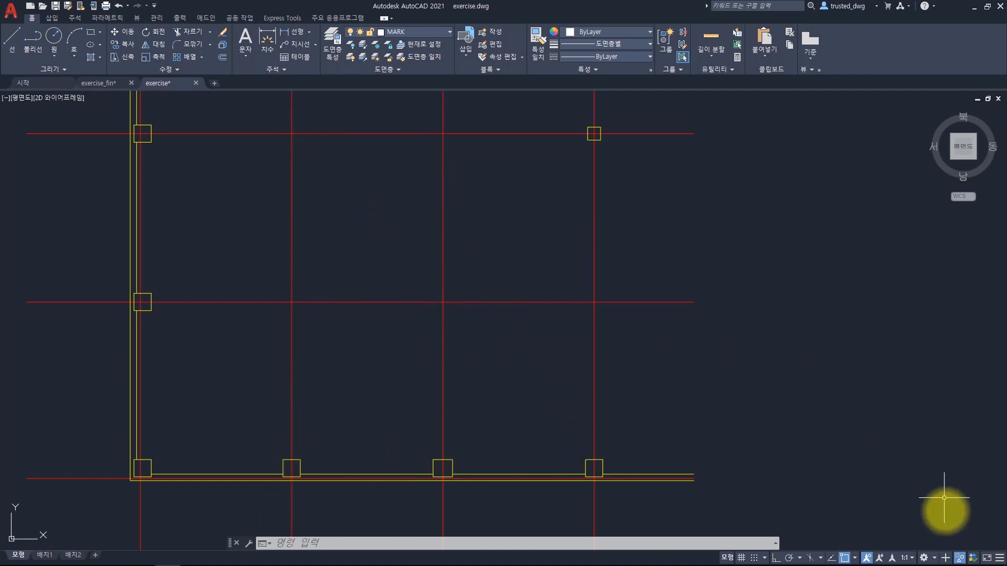
# - End object isolation to bring back the hidden columns
pyautogui.click(962, 558)
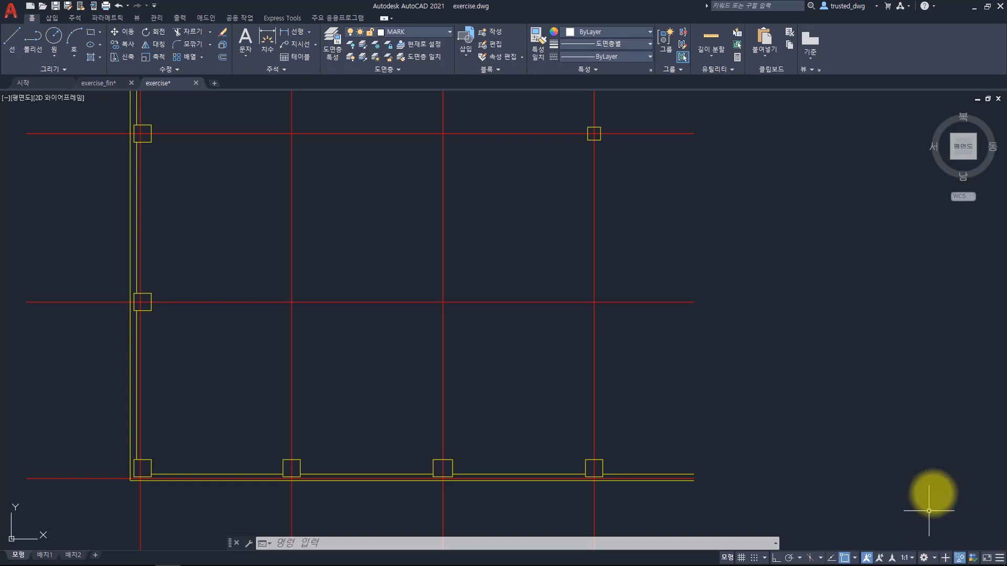
pyautogui.click(960, 559)
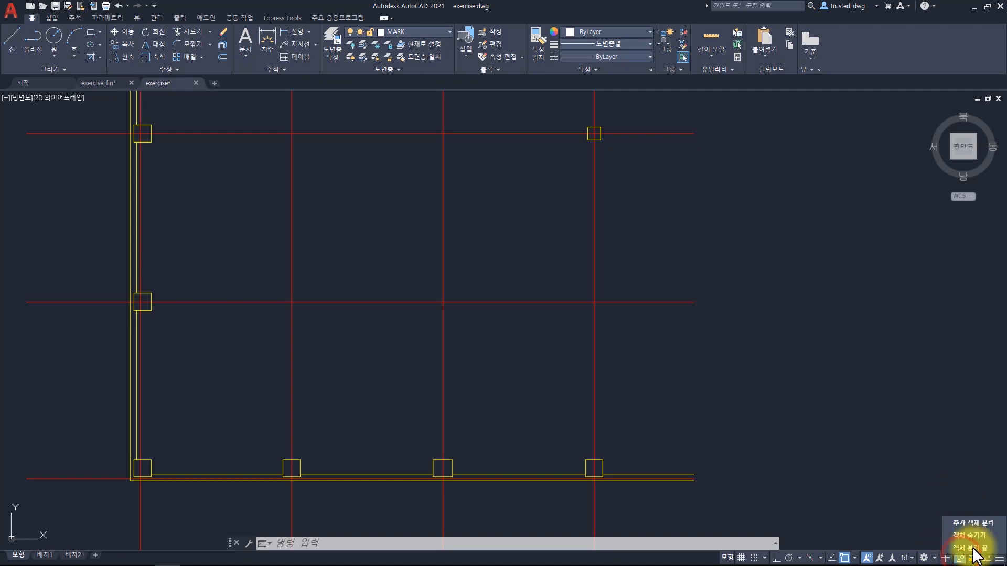
pyautogui.press('Escape')
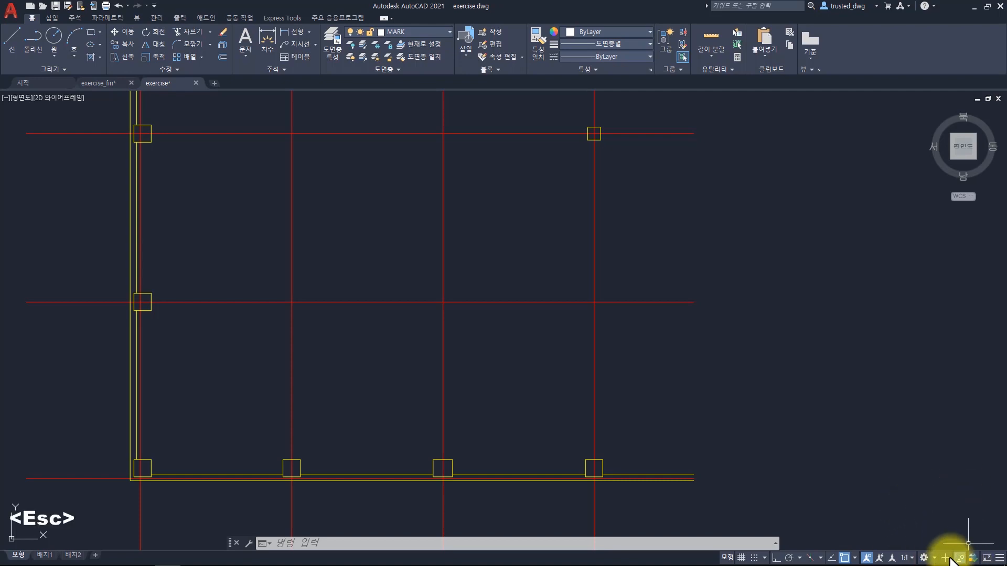
pyautogui.press('Escape')
pyautogui.press('Escape')
pyautogui.press('Escape')
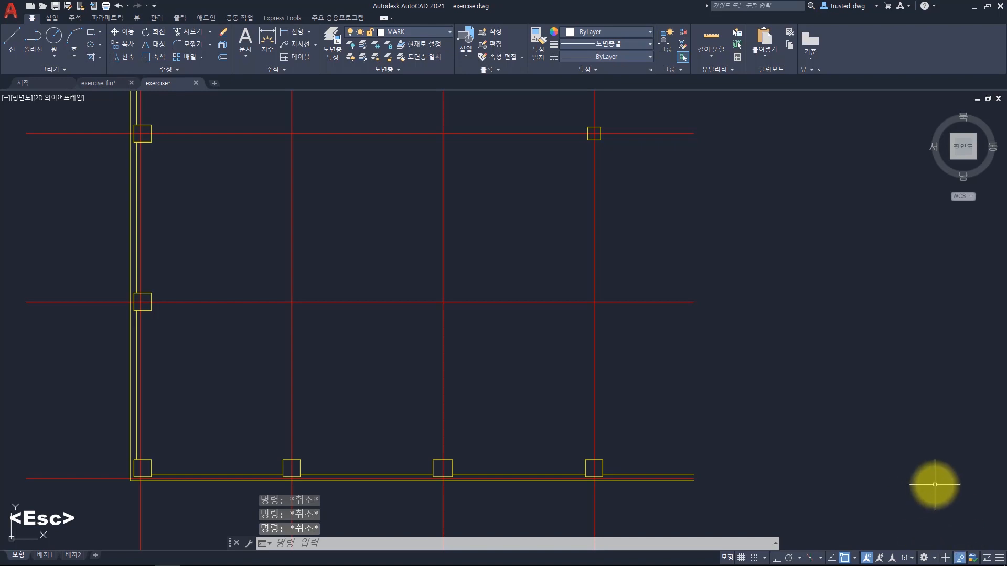
pyautogui.click(958, 558)
pyautogui.click(980, 524)
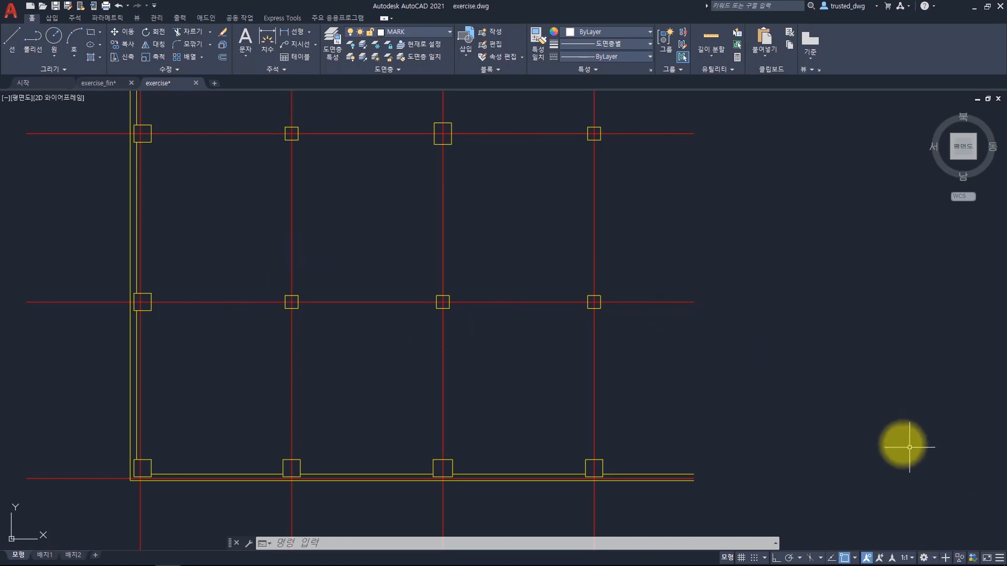
pyautogui.press('Escape')
pyautogui.press('Escape')
# - Hide the five columns on the upper and middle grid lines of the L-shaped area again
pyautogui.click(252, 108)
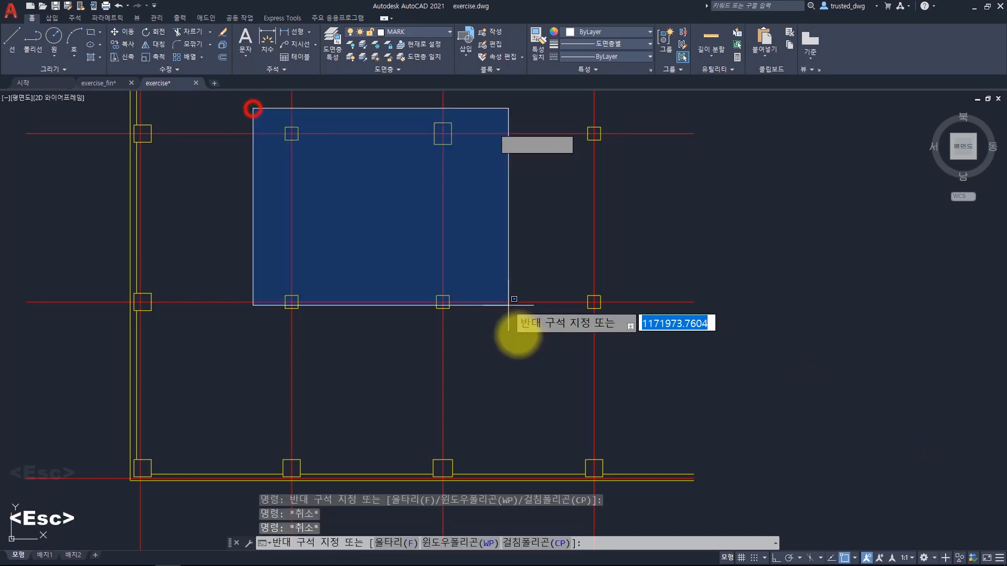
pyautogui.click(513, 349)
pyautogui.moveTo(661, 351); pyautogui.dragTo(488, 160, button='right')
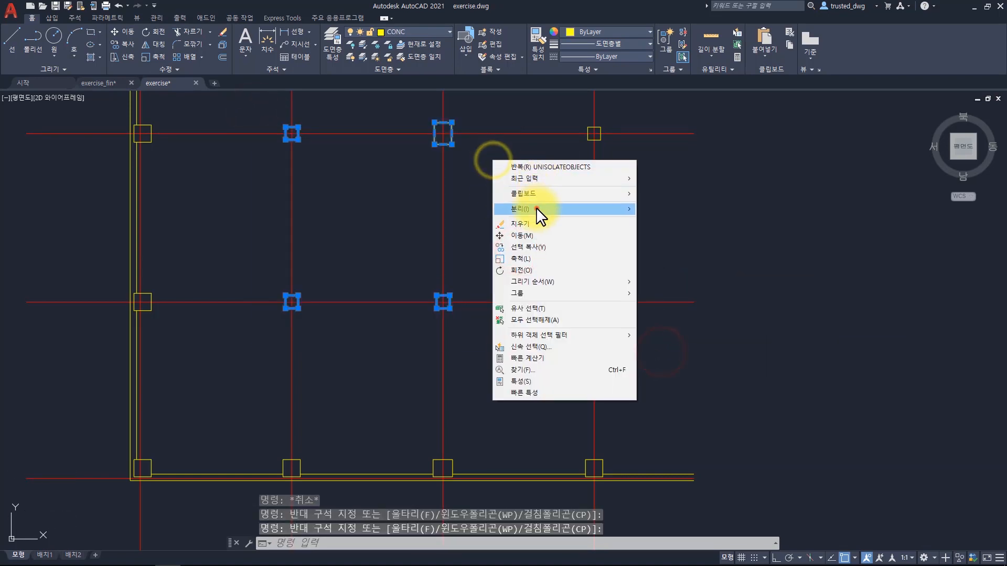
pyautogui.moveTo(542, 212)
pyautogui.click(686, 220)
# - Start a hatch with the ANSI31 pattern and set its scale to 200
pyautogui.write('h')
pyautogui.press('space')
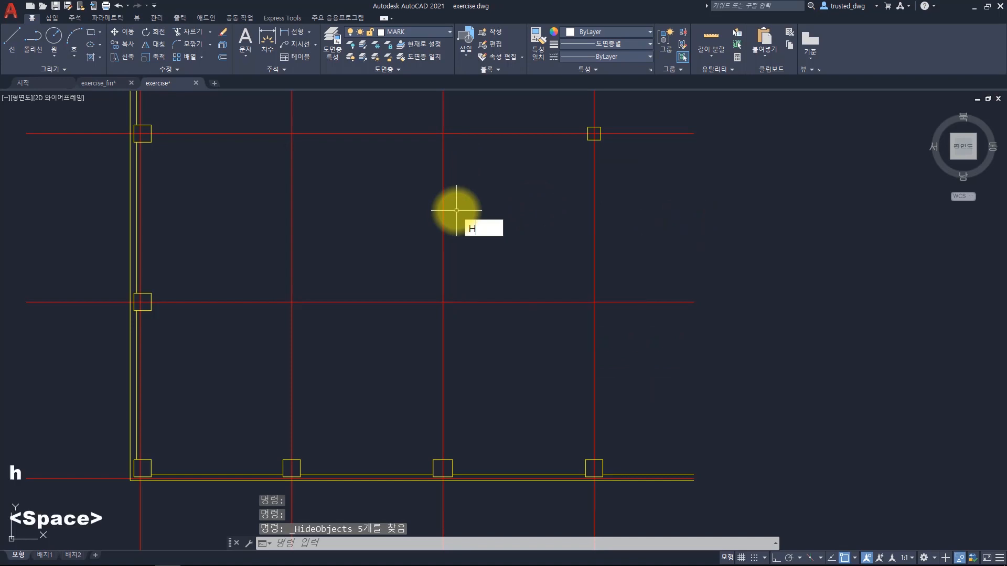
pyautogui.click(159, 43)
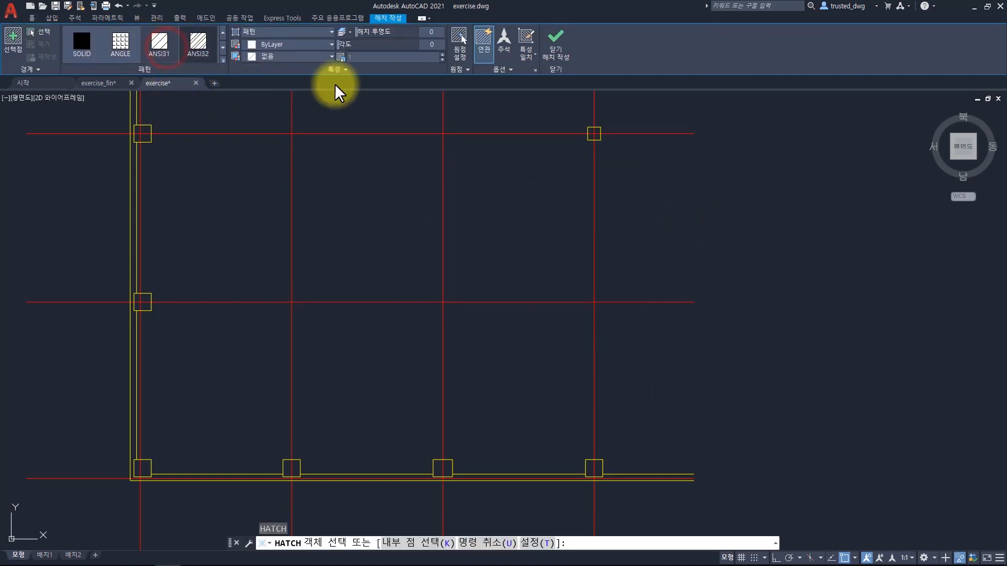
pyautogui.click(383, 58)
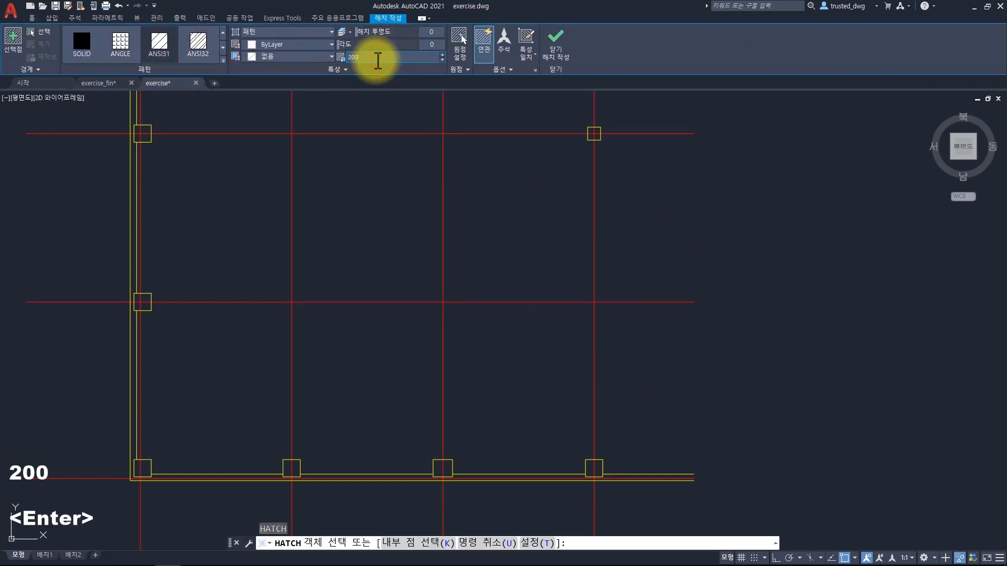
pyautogui.write('200')
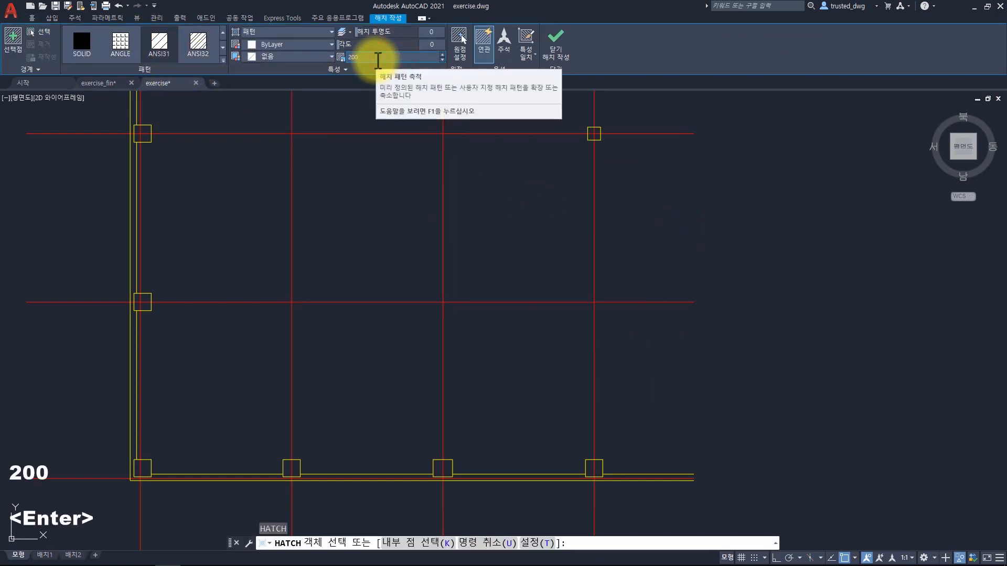
# - Fill the three bays of the L-shaped area with the hatch by picking an interior point in each
pyautogui.click(20, 41)
pyautogui.click(353, 215)
pyautogui.click(375, 357)
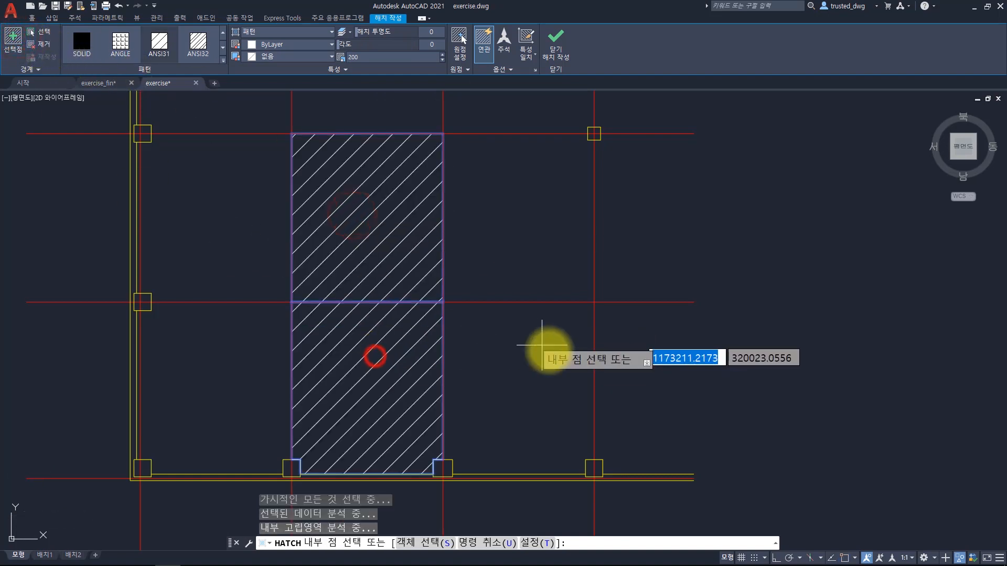
pyautogui.click(543, 349)
pyautogui.press('space')
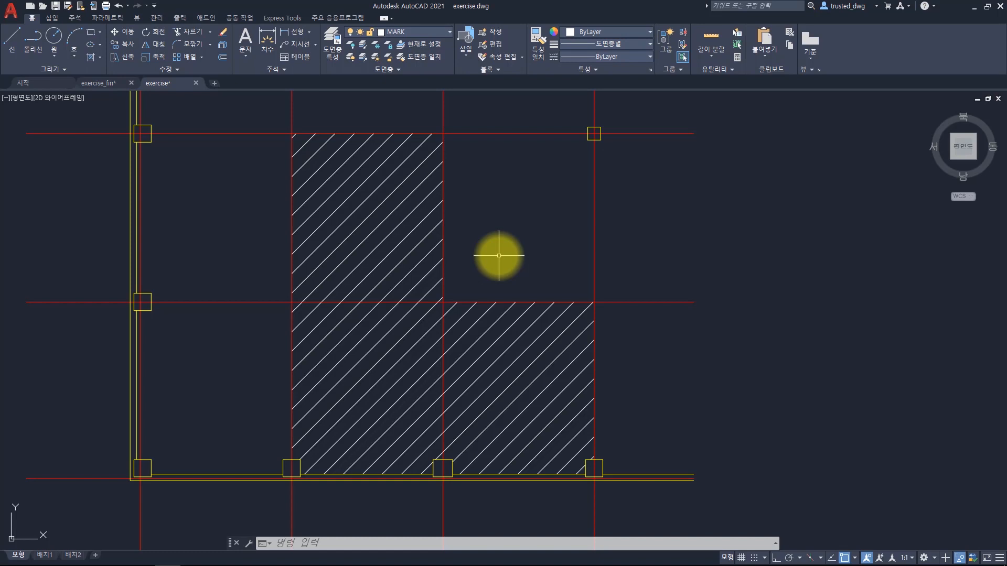
# - End object isolation to show the five hidden columns over the finished hatch
pyautogui.rightClick(481, 163)
pyautogui.click(523, 210)
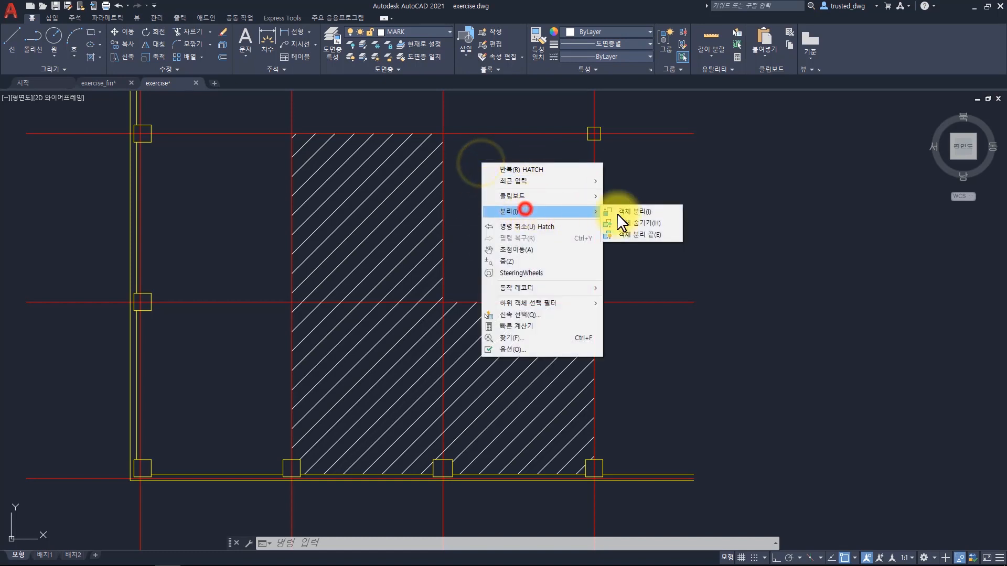
pyautogui.click(633, 236)
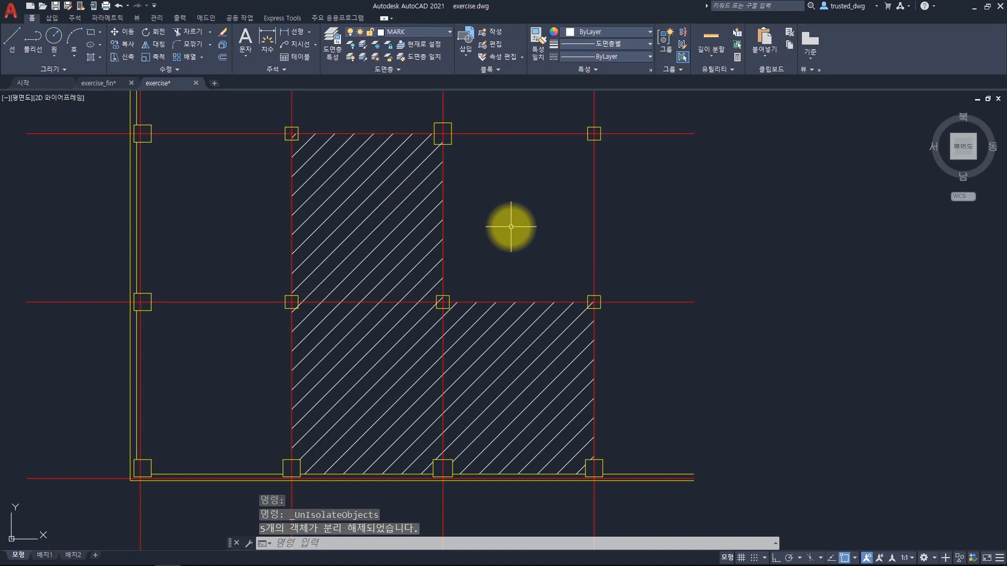
# - Turn on all layers to check the hatch against the full plan, and undo that layer change
pyautogui.write('layon')
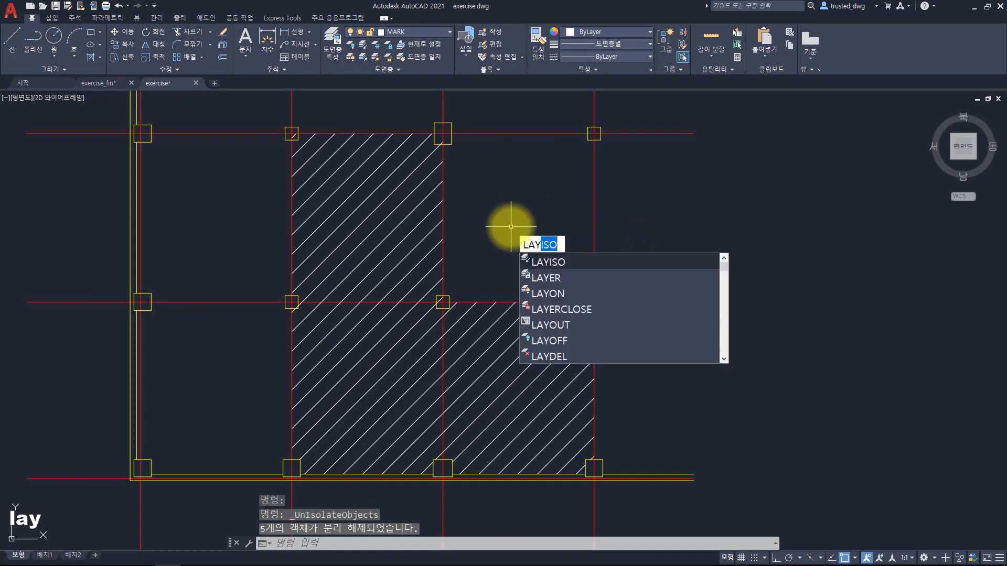
pyautogui.press('Escape')
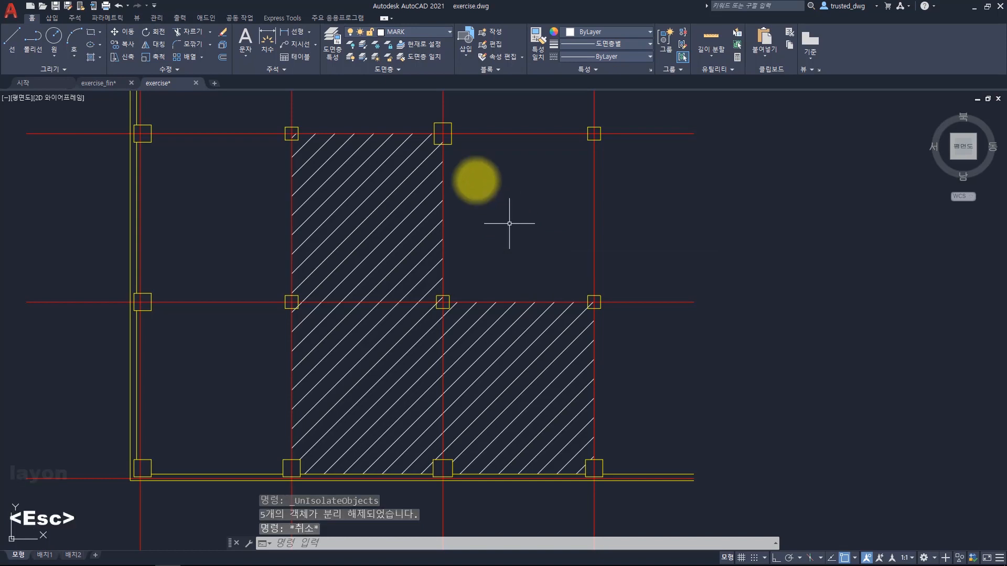
pyautogui.click(351, 57)
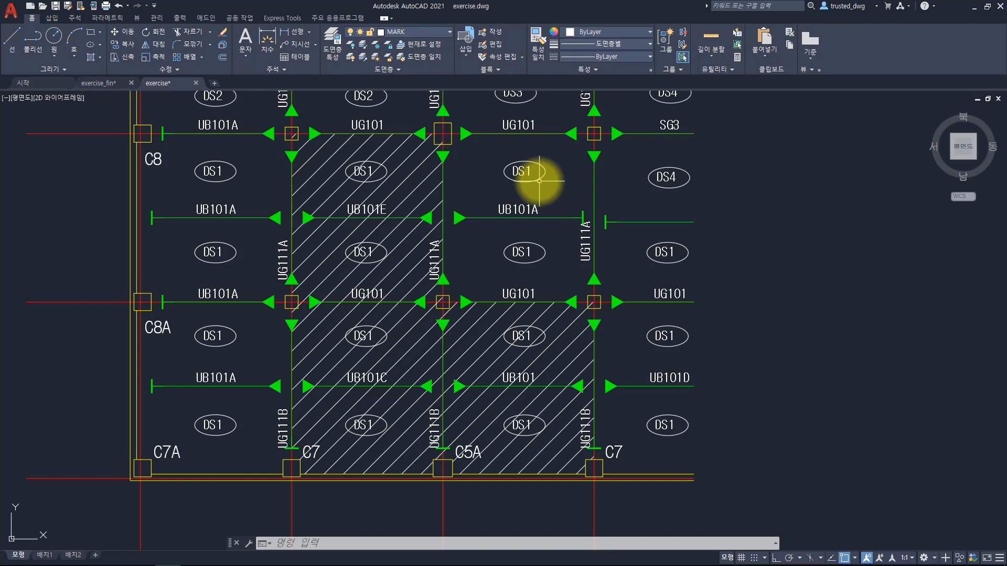
pyautogui.hotkey('ctrl', 'z')
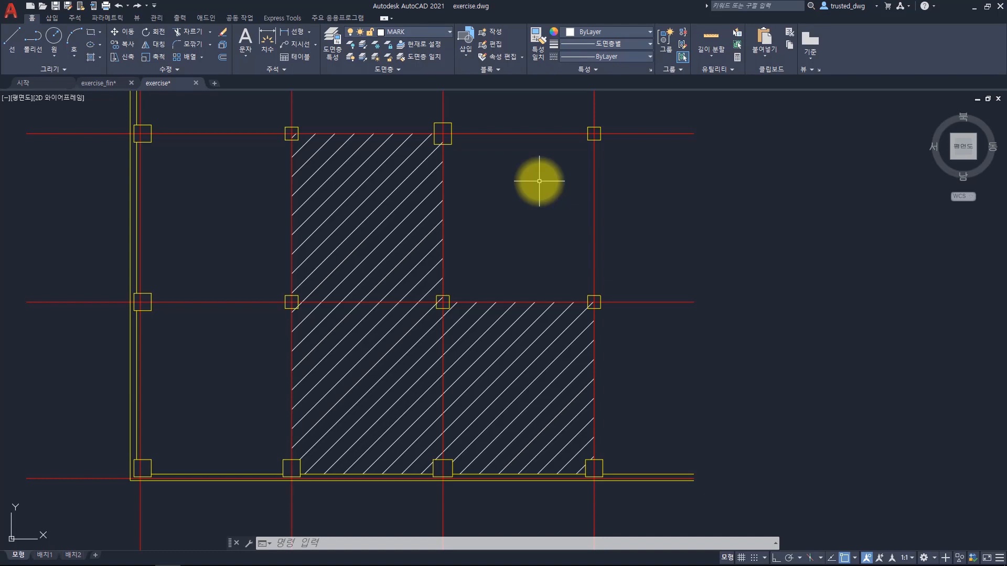
# - Check the layers' on/off states and save the drawing under the new file name layer
pyautogui.press('Escape')
pyautogui.click(398, 33)
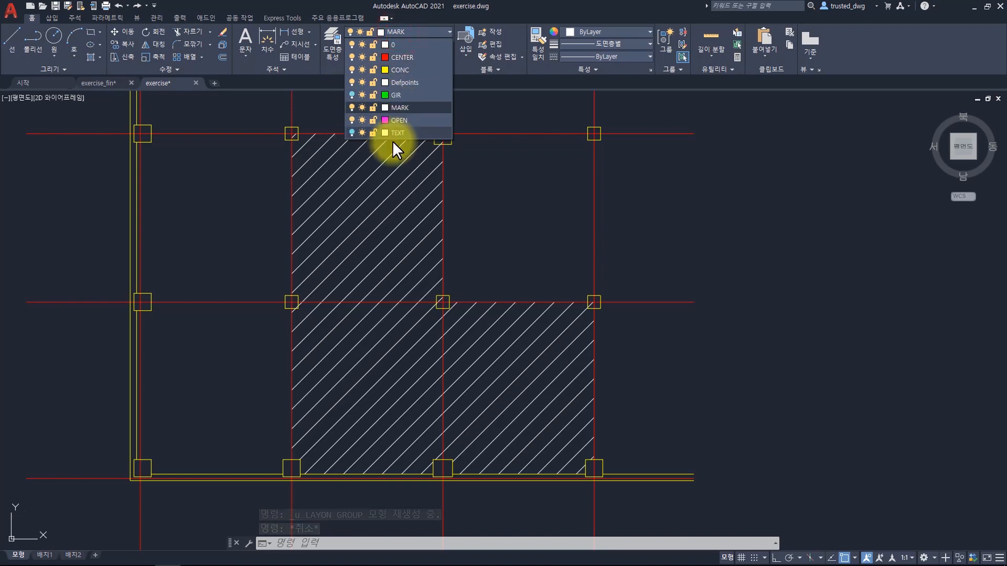
pyautogui.click(521, 205)
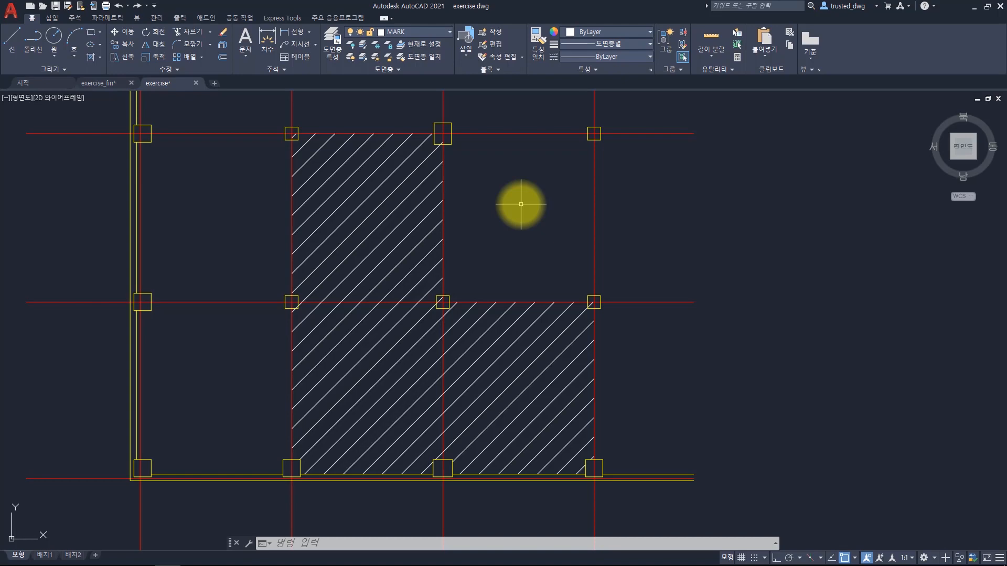
pyautogui.hotkey('ctrl', 'shift', 's')
pyautogui.click(481, 376)
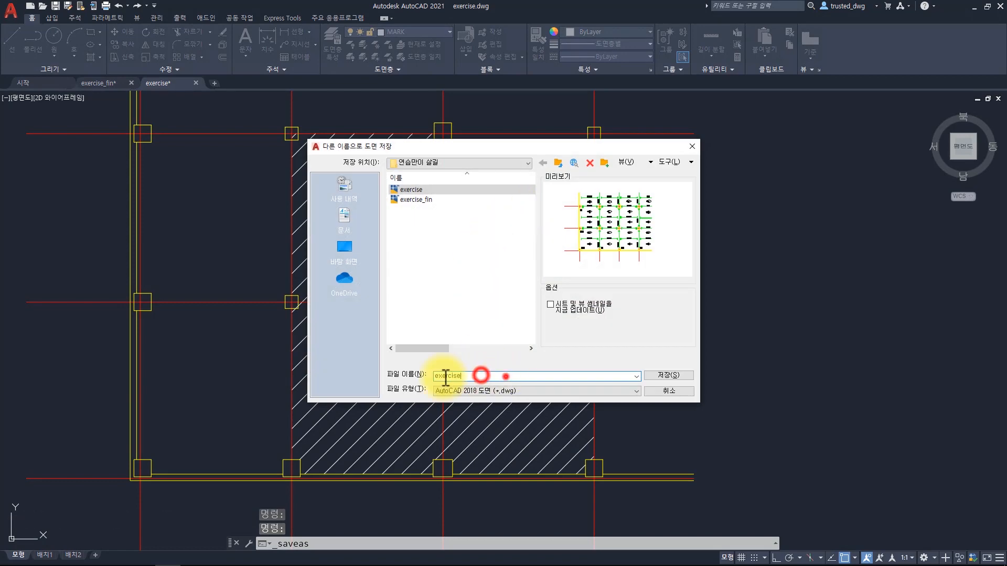
pyautogui.doubleClick(446, 376)
pyautogui.write('la')
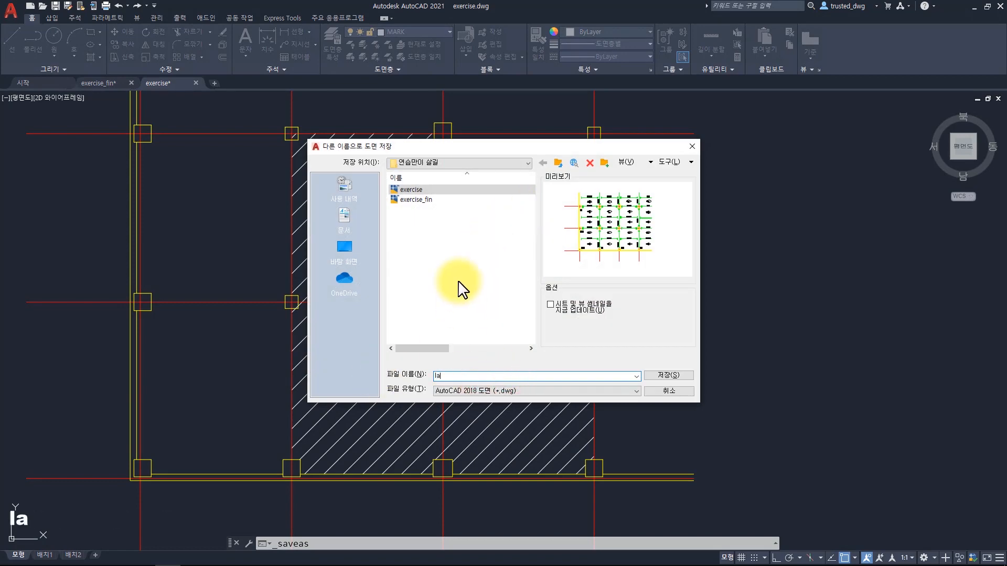
pyautogui.write('yer')
pyautogui.press('Return')
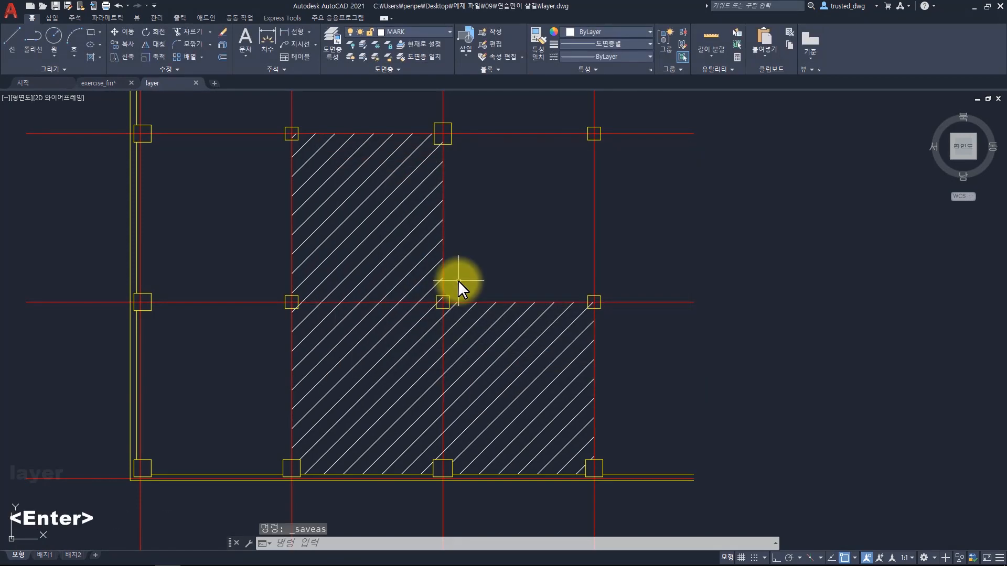
# - Hide the six columns in the upper two rows around the hatched area using object isolation
pyautogui.click(259, 111)
pyautogui.click(670, 348)
pyautogui.rightClick(497, 187)
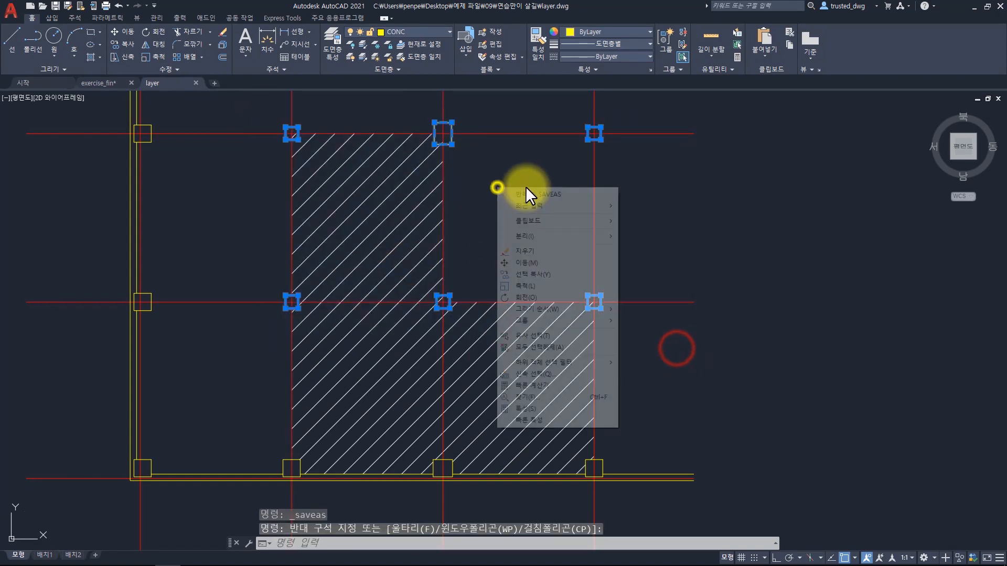
pyautogui.click(565, 237)
pyautogui.click(640, 245)
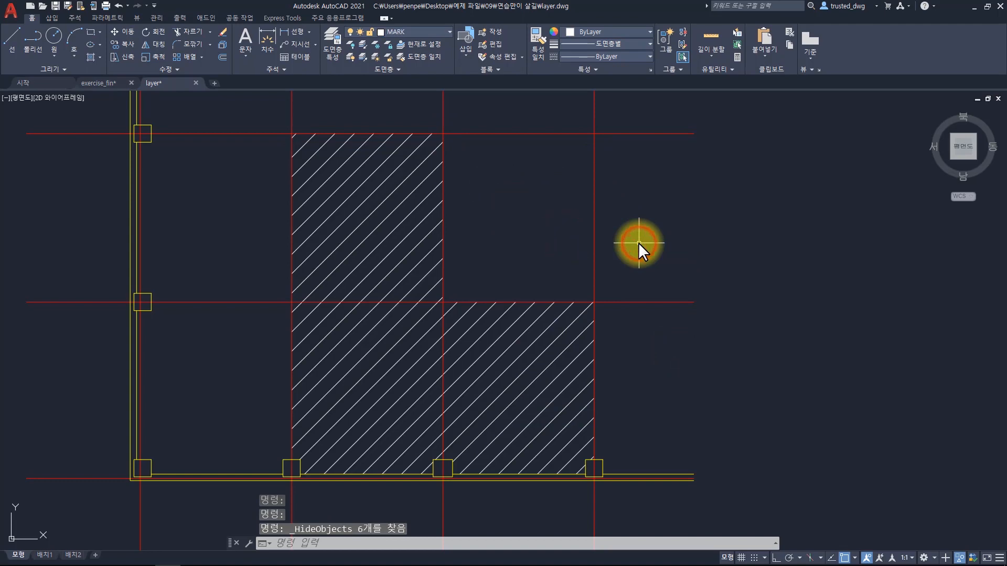
# - Save the drawing with its columns hidden under the new file name hide
pyautogui.hotkey('ctrl', 'shift', 's')
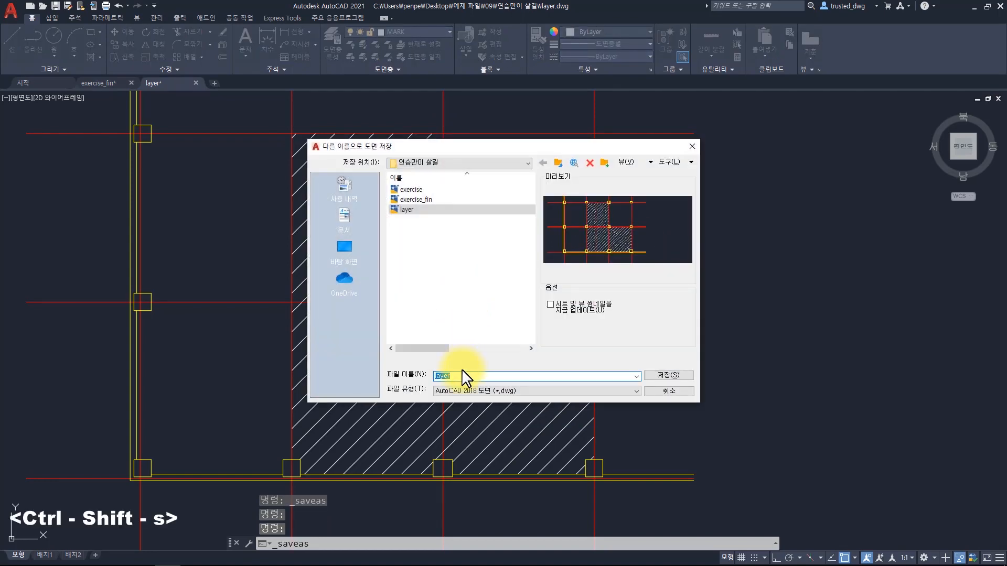
pyautogui.write('hide')
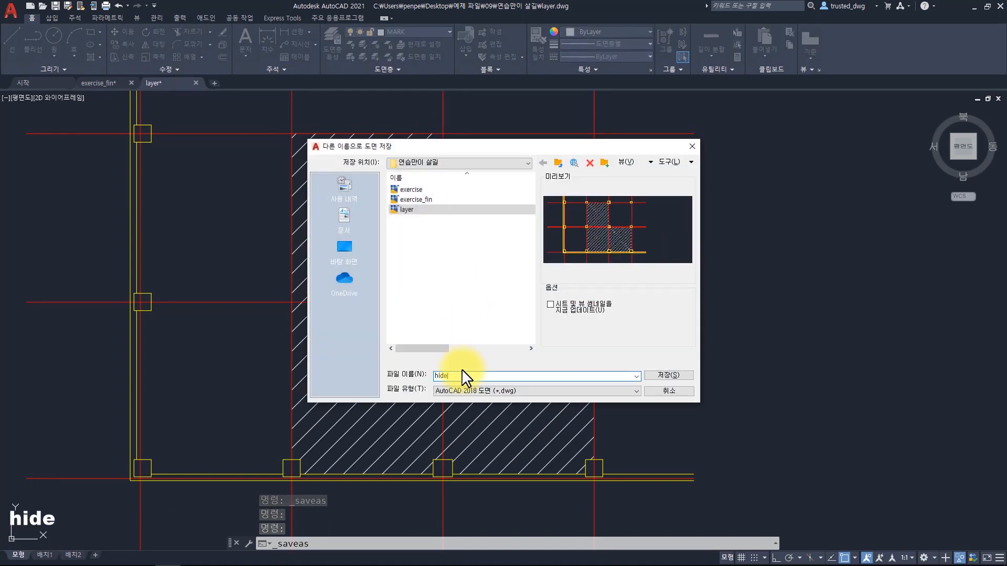
pyautogui.press('Return')
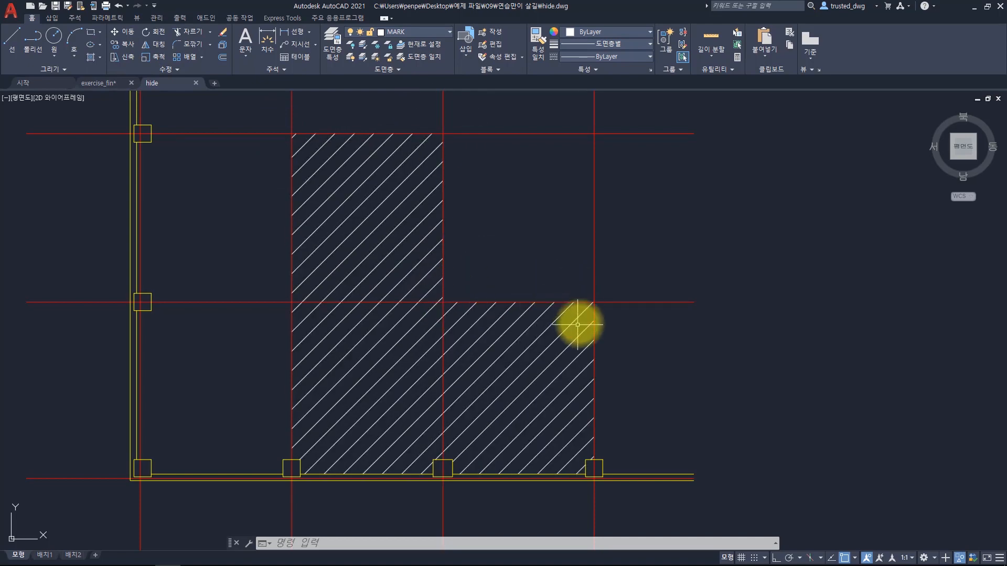
# - Close the hide drawing, and open the layer drawing to check whether its layers' on/off states were saved
pyautogui.click(196, 83)
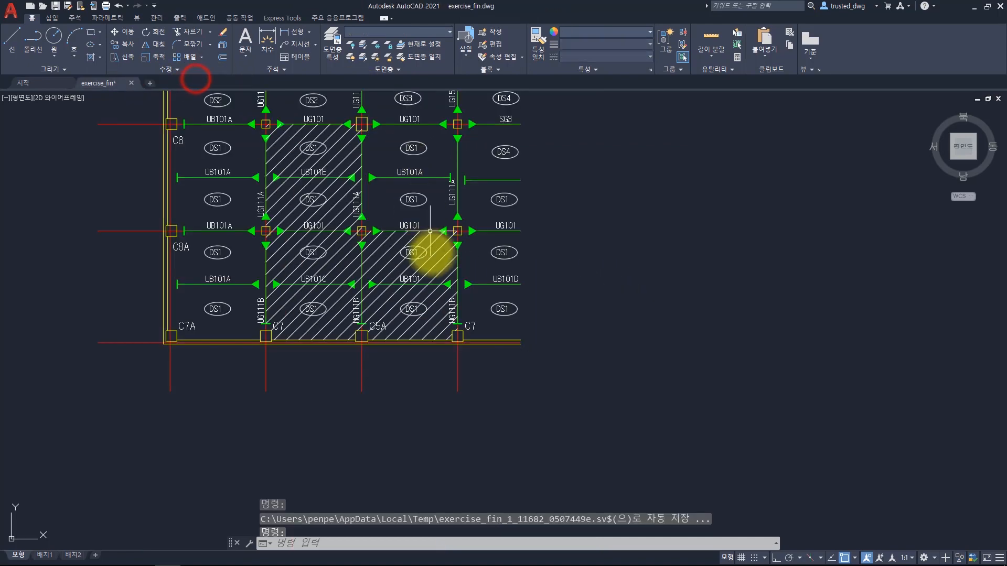
pyautogui.hotkey('ctrl', 'o')
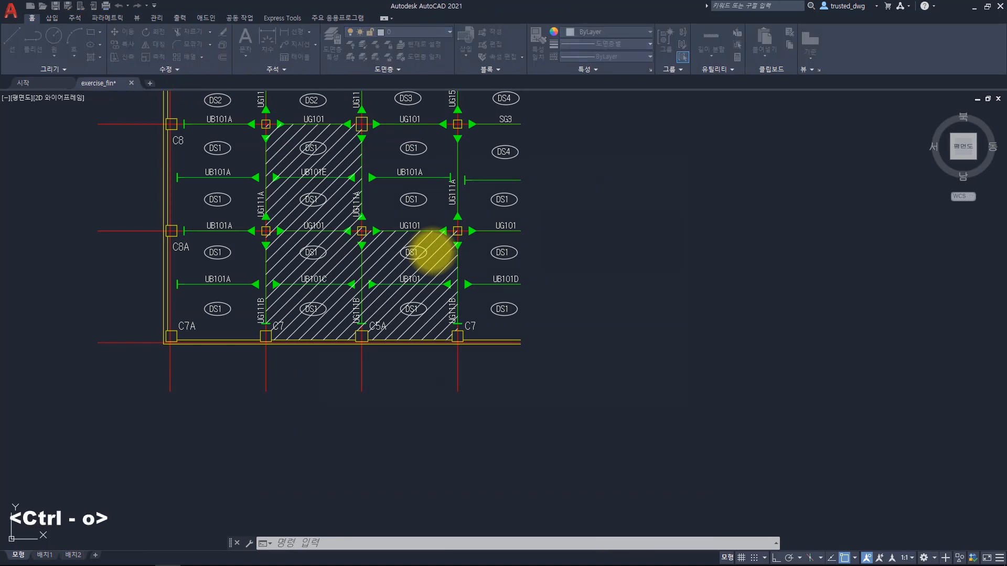
pyautogui.click(414, 230)
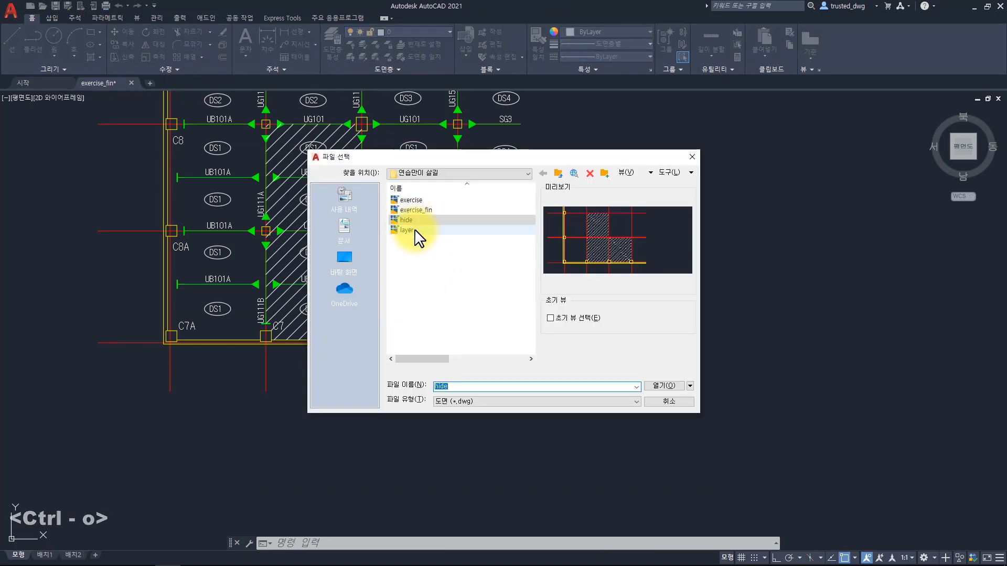
pyautogui.click(664, 385)
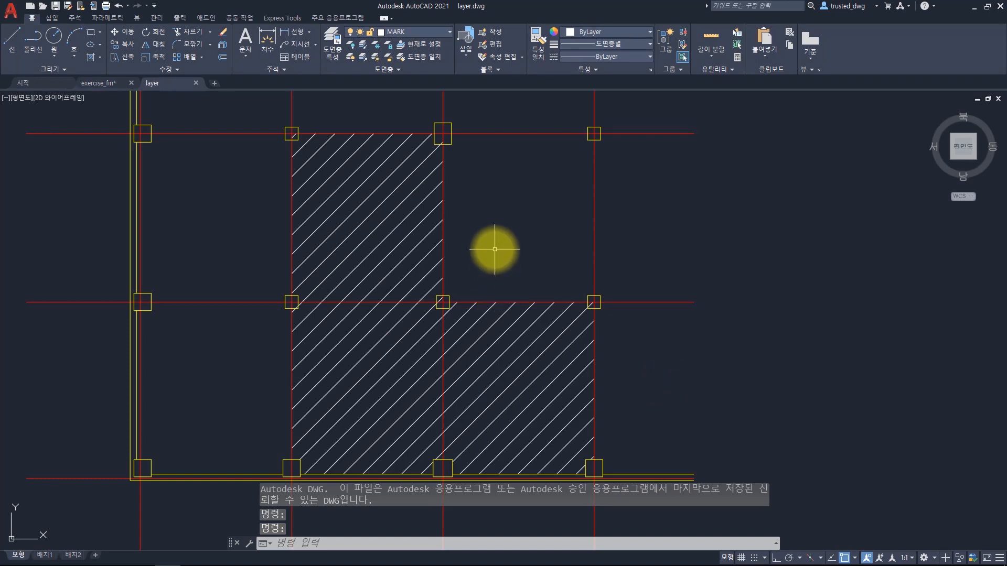
pyautogui.click(413, 30)
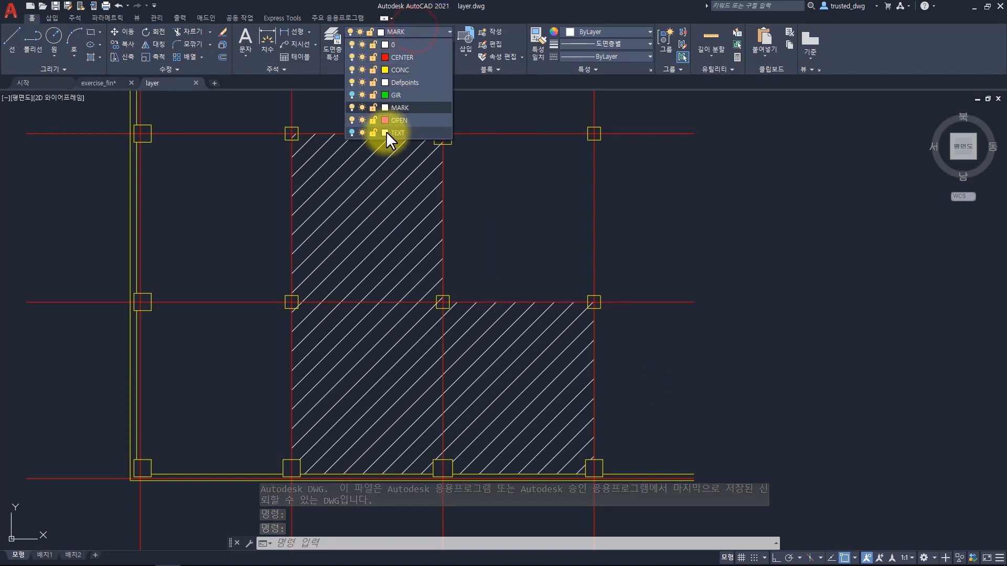
pyautogui.click(489, 202)
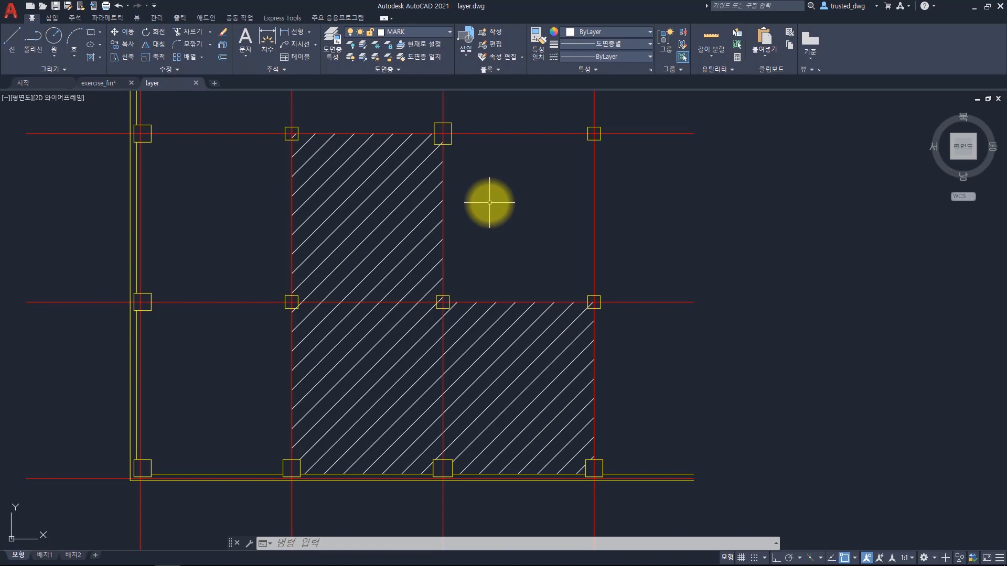
# - Open the hide drawing to check whether its hidden columns are still hidden
pyautogui.hotkey('ctrl', 'o')
pyautogui.click(503, 220)
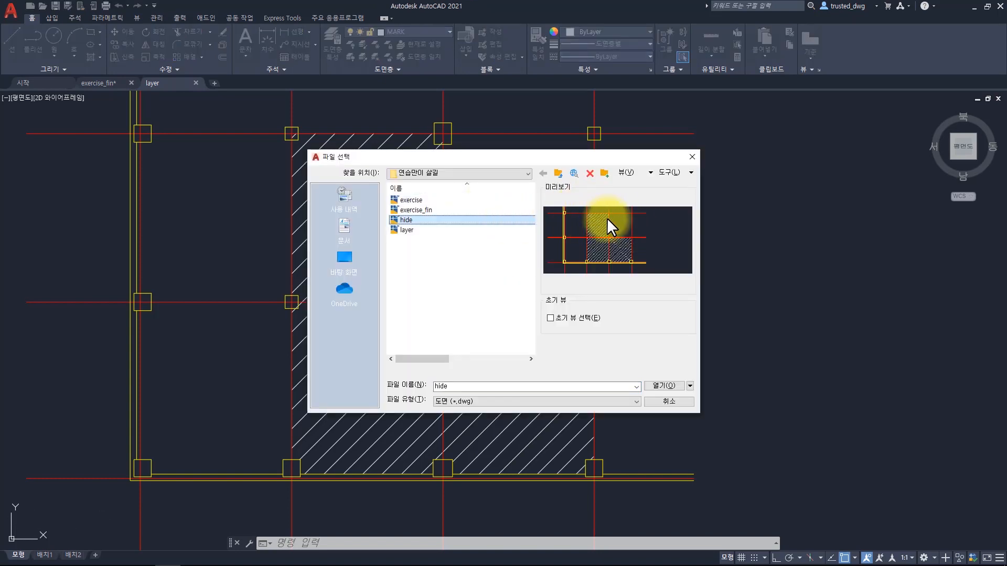
pyautogui.click(662, 385)
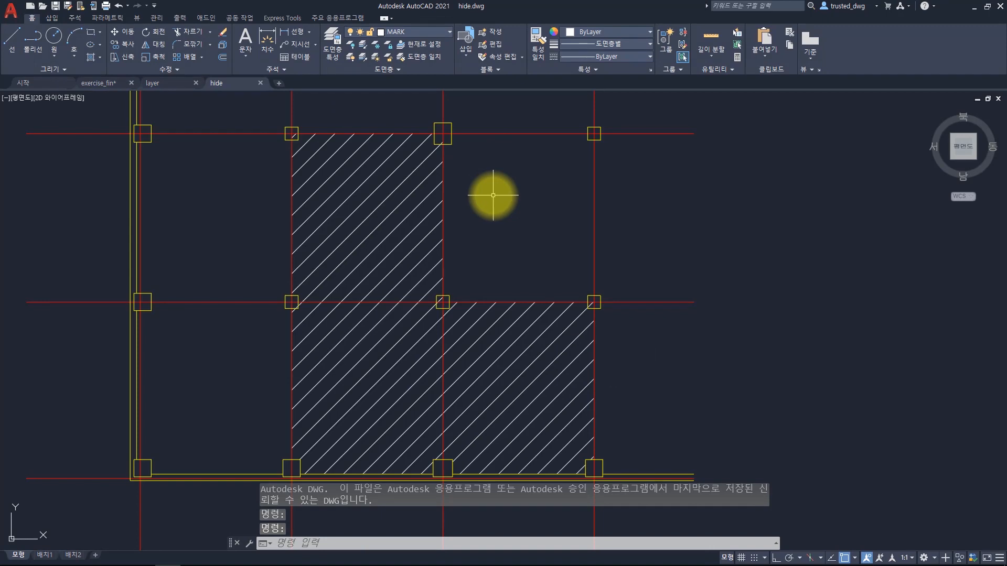
# - Examine the preview of the hide drawing in the file selection dialog and compare its columns with the opened drawing
pyautogui.hotkey('ctrl', 'o')
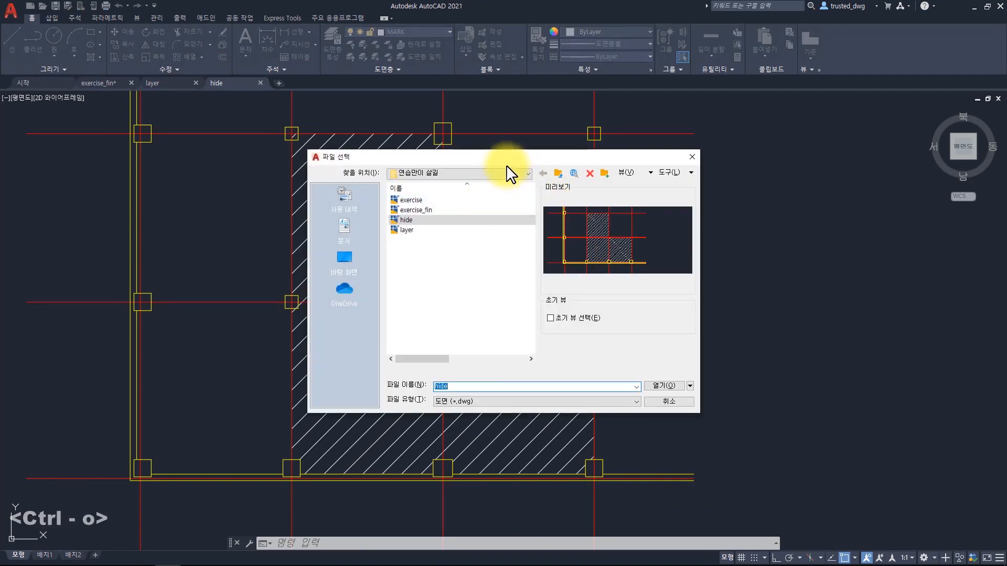
pyautogui.click(422, 220)
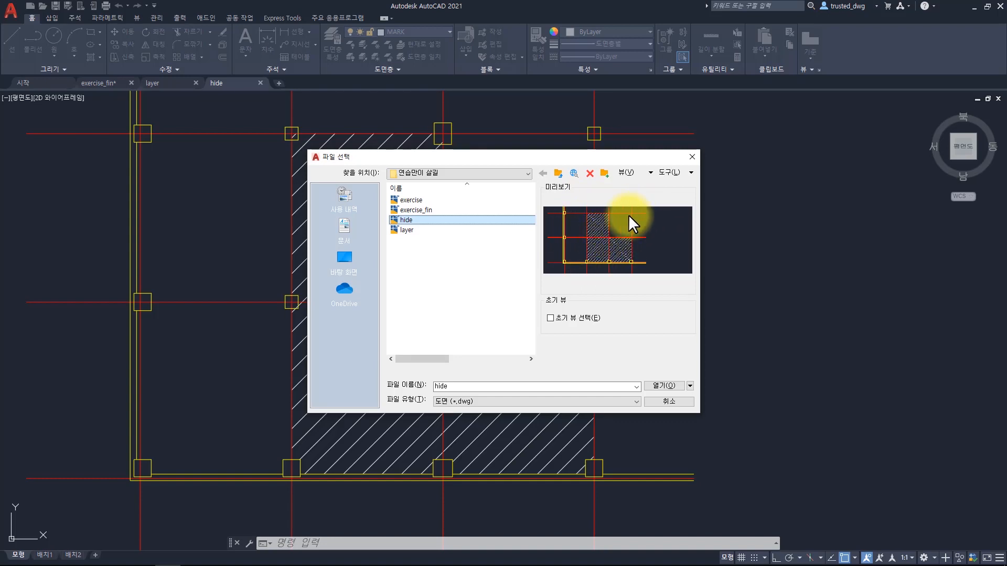
pyautogui.moveTo(479, 157)
pyautogui.mouseDown()
pyautogui.moveTo(466, 274)
pyautogui.moveTo(481, 158)
pyautogui.mouseUp()
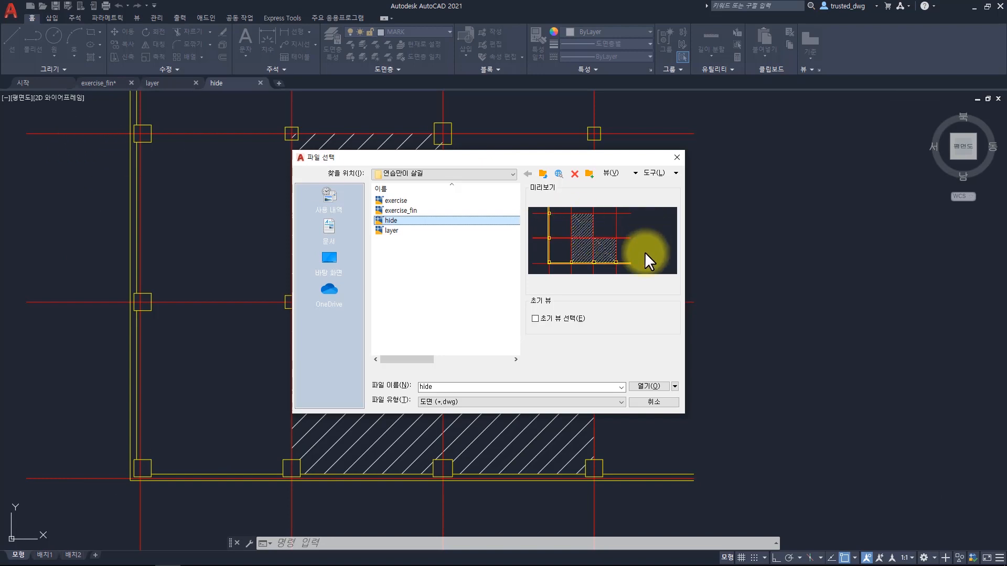
pyautogui.click(407, 217)
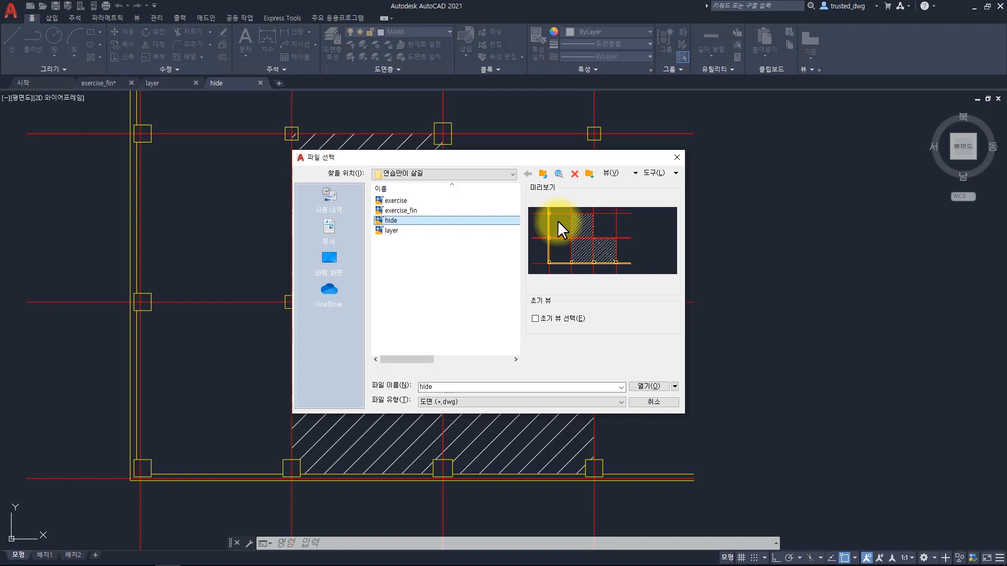
pyautogui.click(479, 220)
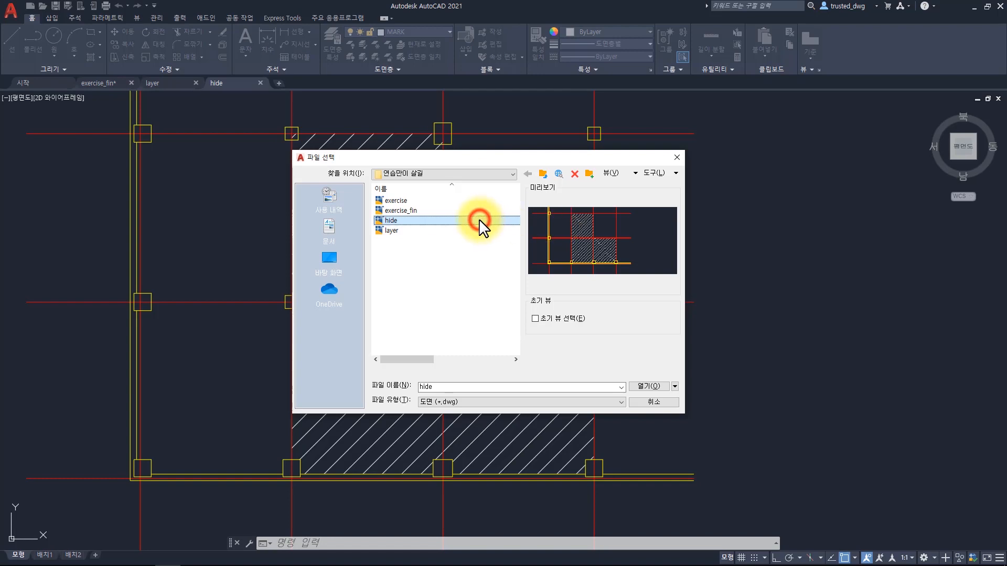
pyautogui.click(479, 220)
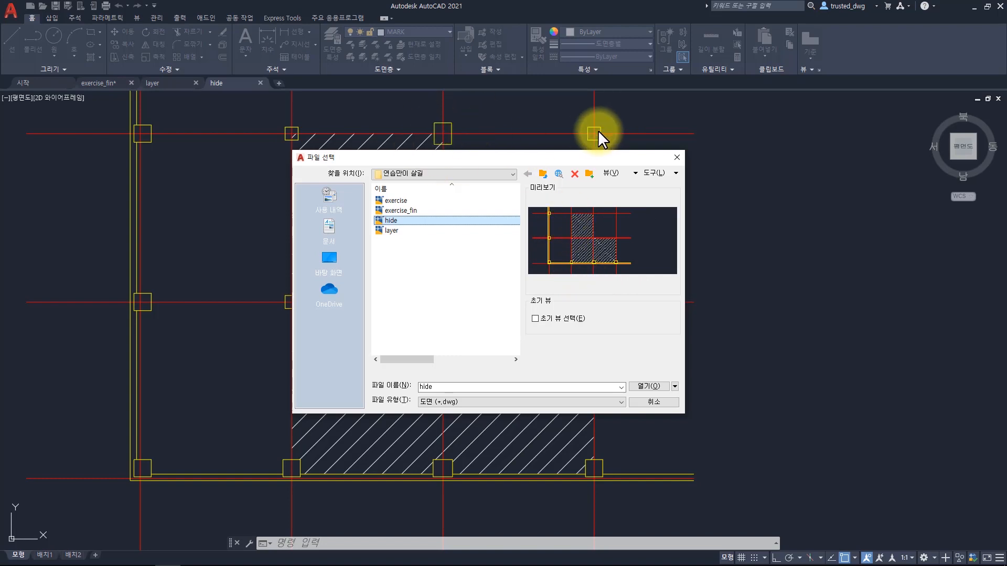
pyautogui.press('Escape')
pyautogui.press('Escape')
pyautogui.press('Escape')
pyautogui.press('Escape')
pyautogui.press('Escape')
pyautogui.press('Escape')
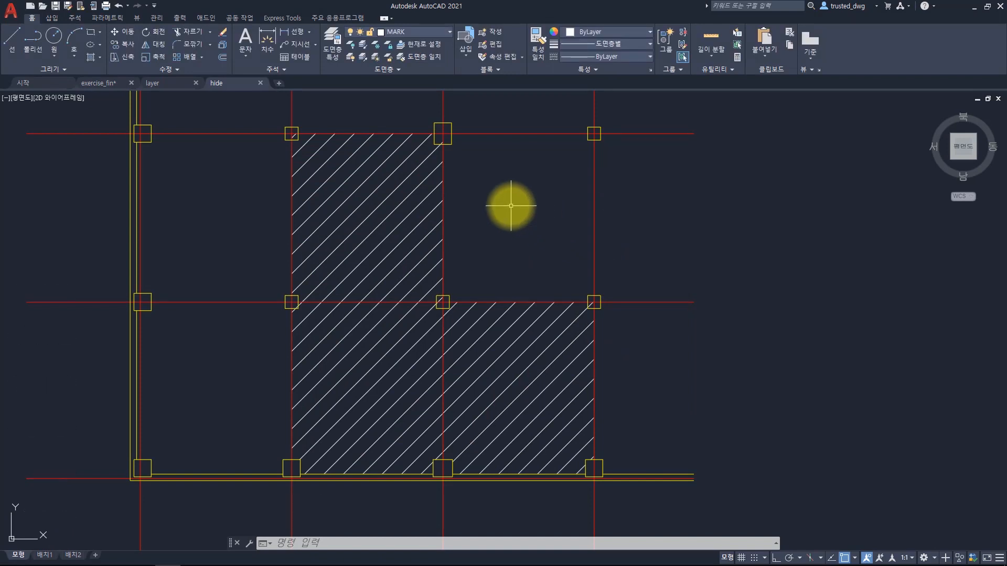
pyautogui.click(529, 219)
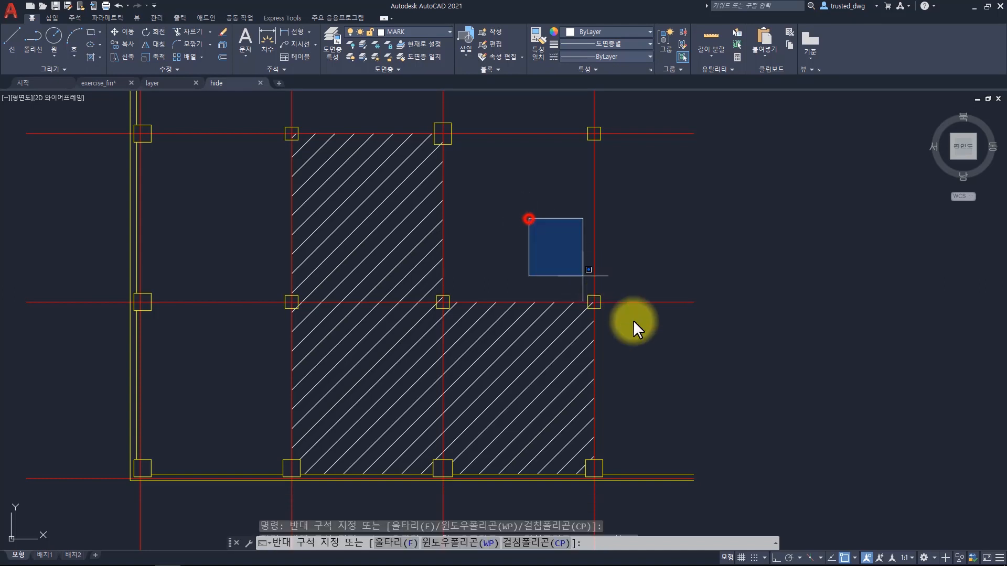
pyautogui.click(664, 354)
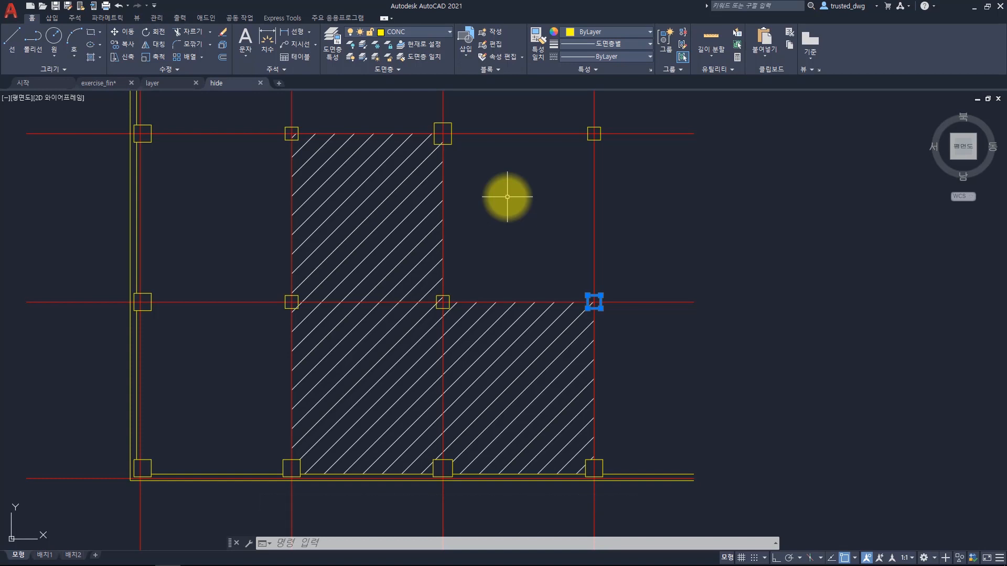
pyautogui.press('Escape')
pyautogui.press('Escape')
pyautogui.press('Escape')
pyautogui.press('Escape')
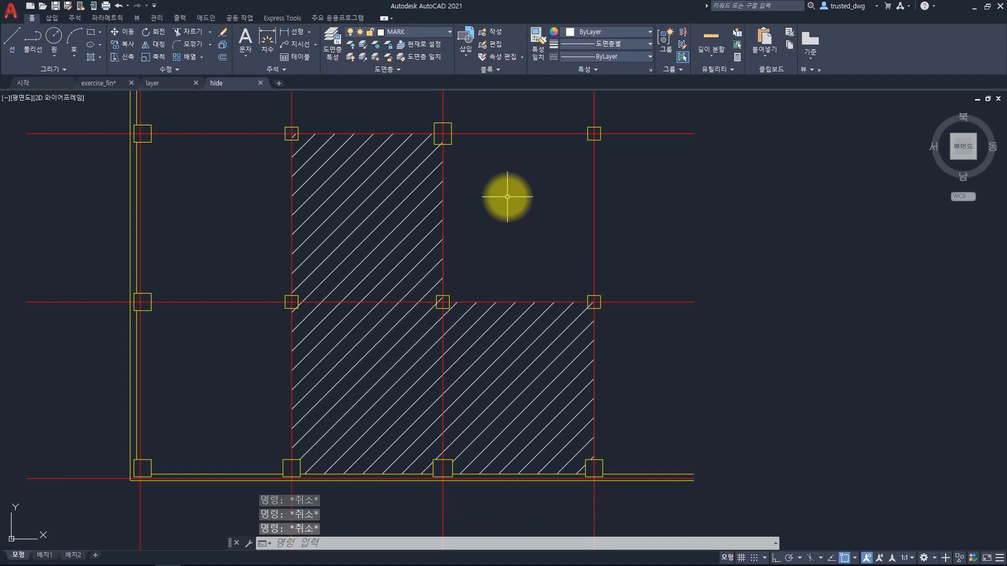
# - Set the OBJECTISOLATIONMODE system variable to 1
pyautogui.write('obj')
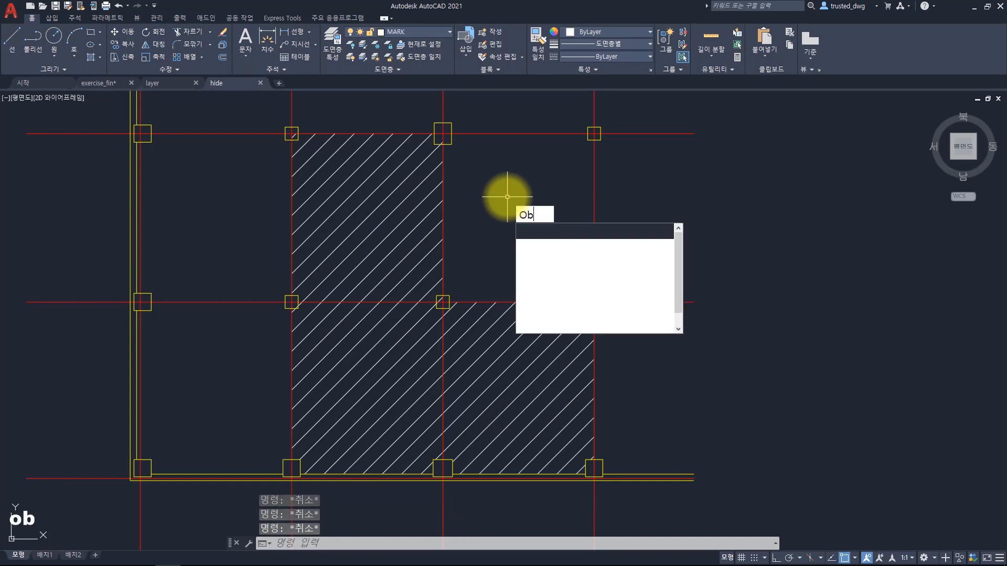
pyautogui.write('ectis')
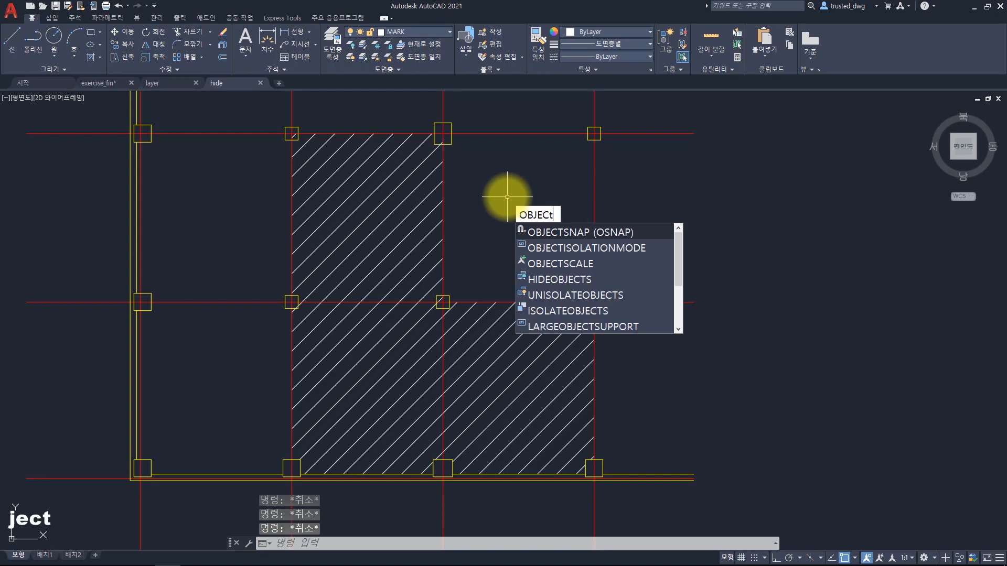
pyautogui.write('ola')
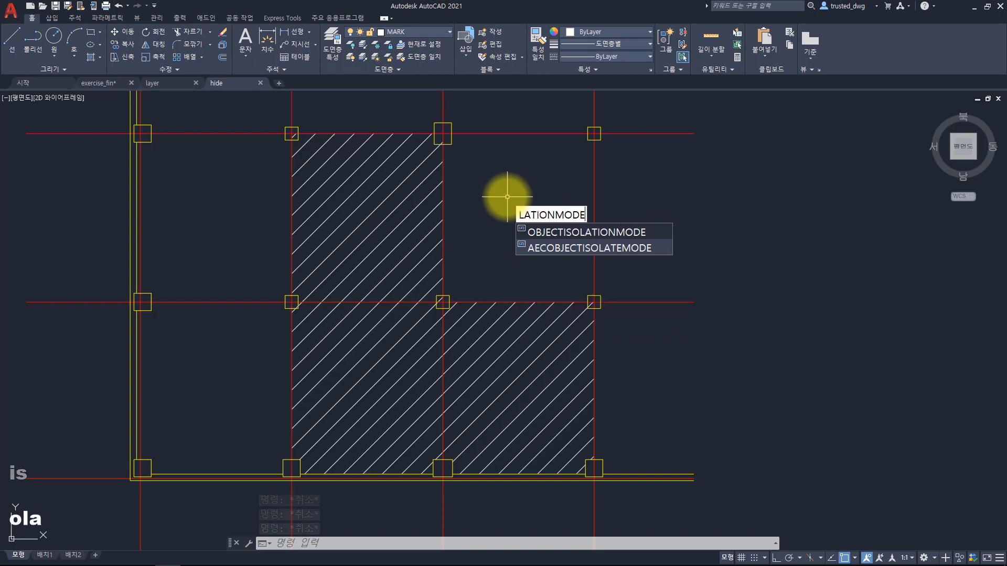
pyautogui.write('tionmode')
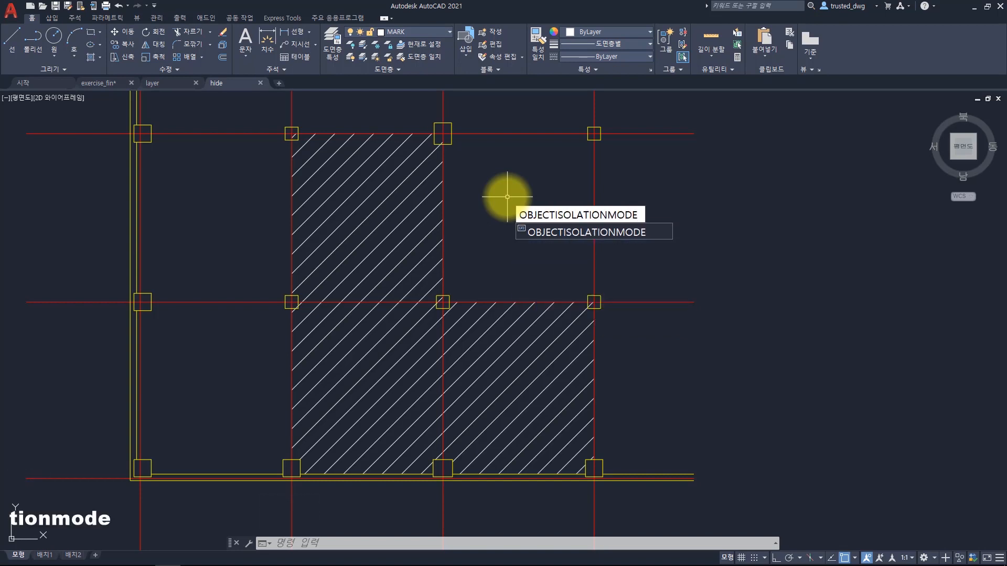
pyautogui.press('Return')
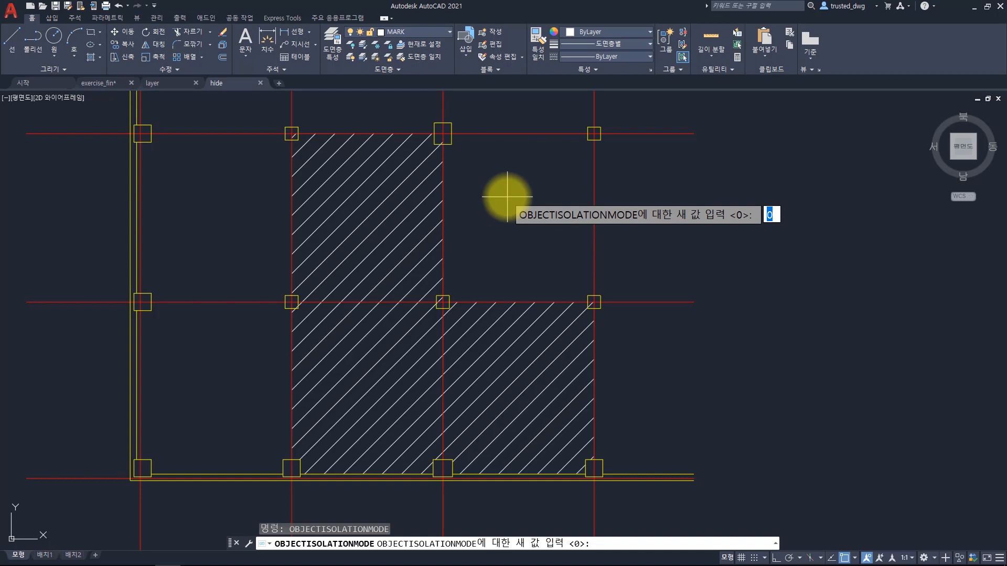
pyautogui.write('1')
pyautogui.press('Return')
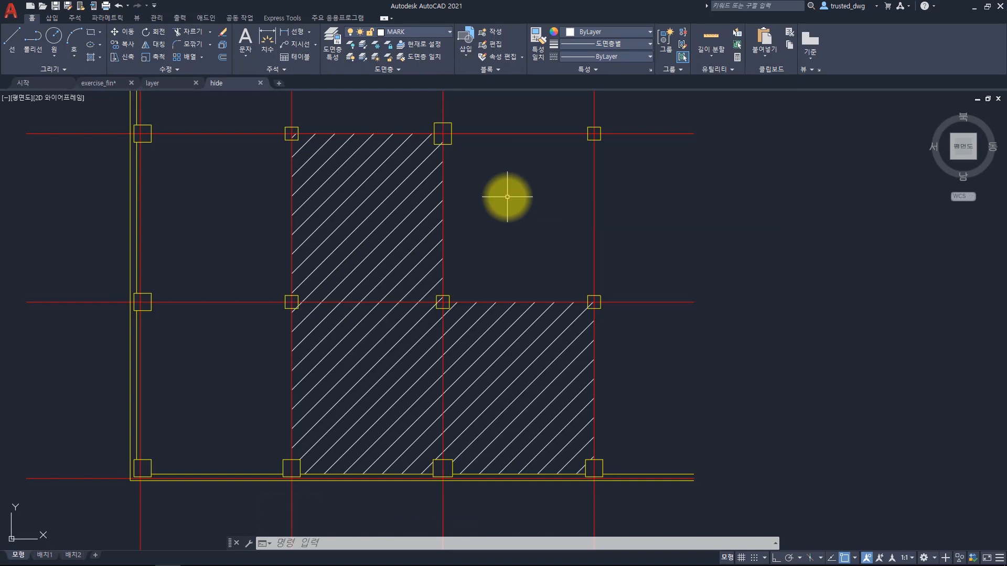
# - Hide the three columns along the upper grid line at and beside the hatched area, and save the hide drawing
pyautogui.click(265, 111)
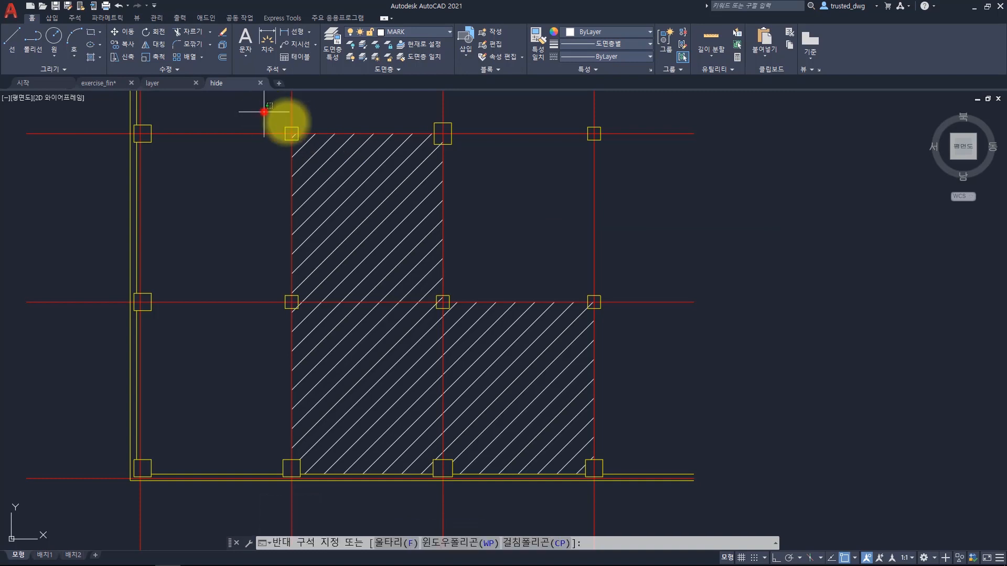
pyautogui.click(664, 189)
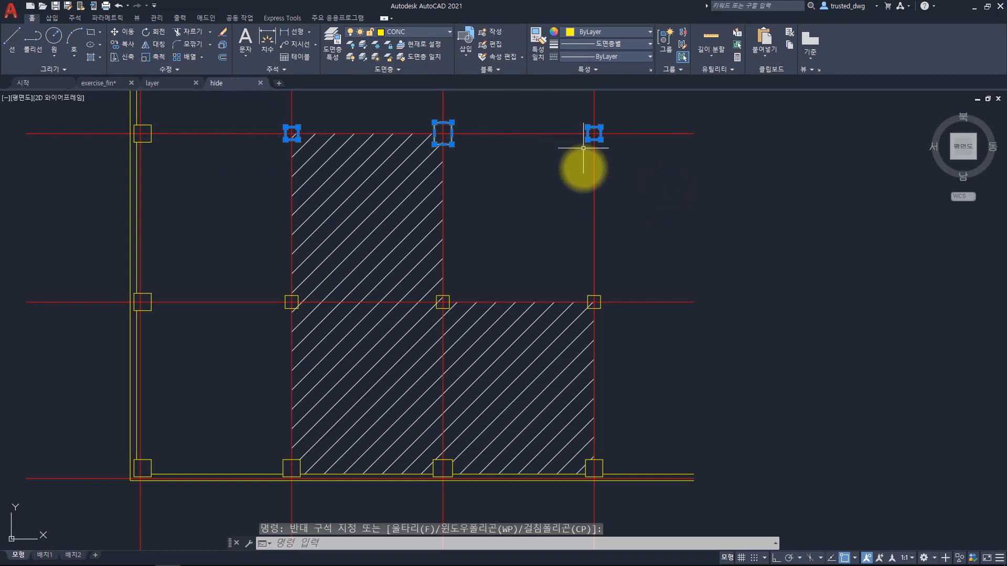
pyautogui.rightClick(552, 165)
pyautogui.moveTo(583, 212)
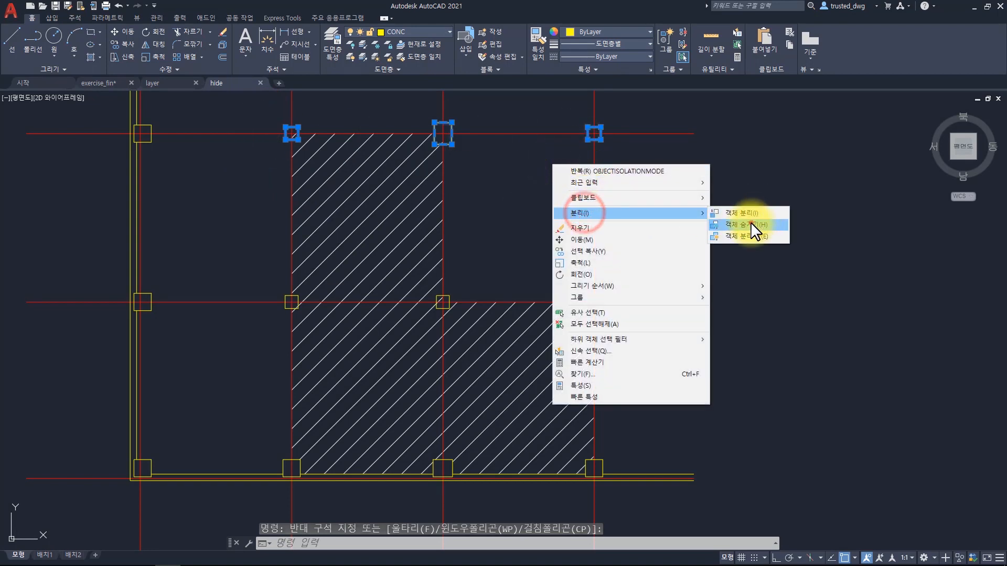
pyautogui.click(751, 221)
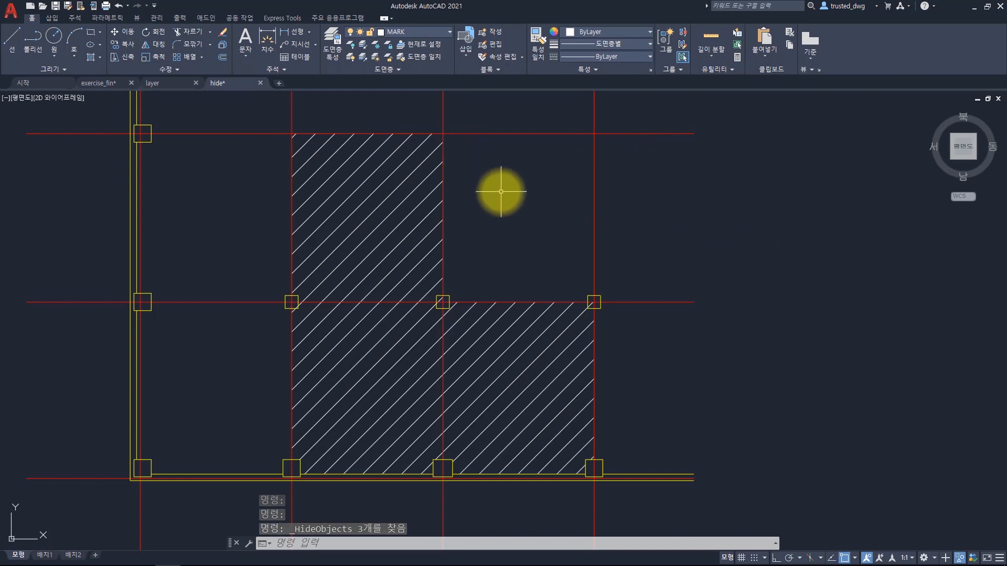
pyautogui.hotkey('ctrl', 's')
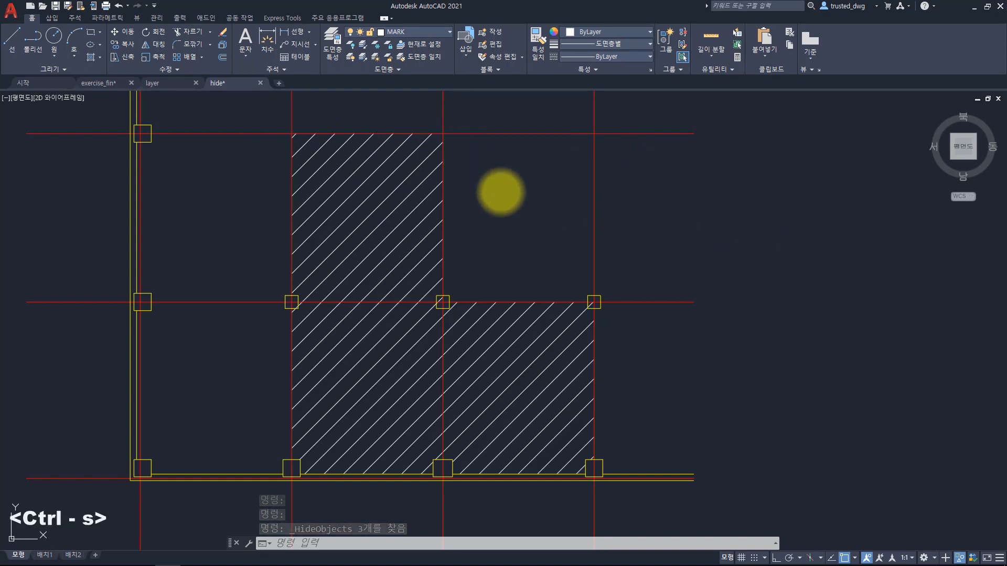
# - Close the hide drawing and reopen it to check whether the three upper columns are still hidden
pyautogui.click(260, 83)
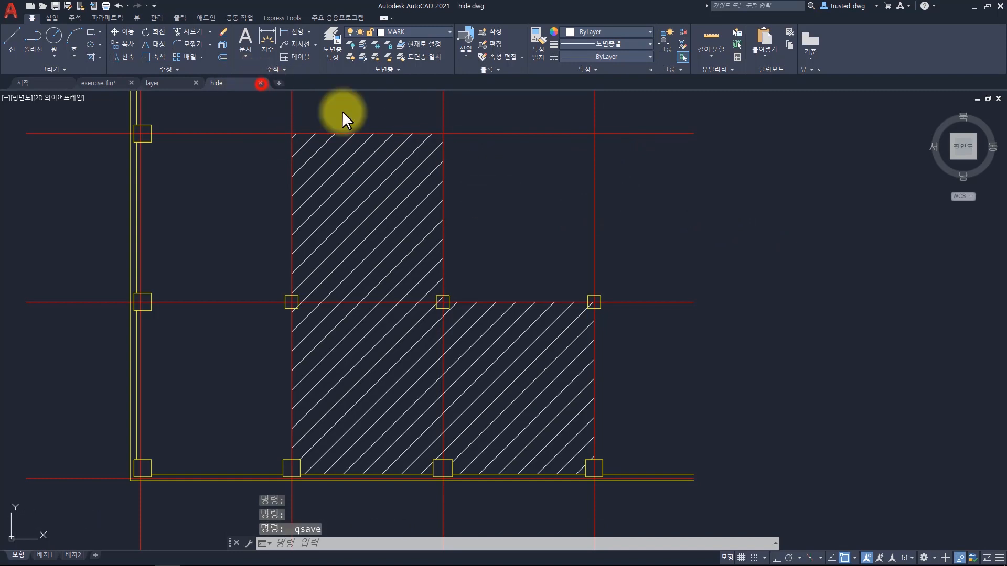
pyautogui.hotkey('ctrl', 'o')
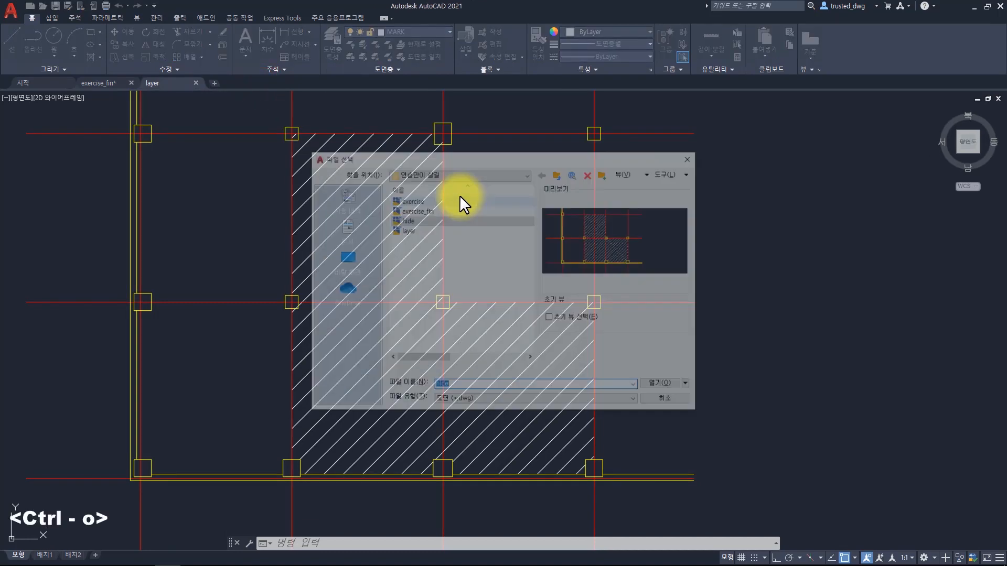
pyautogui.click(438, 220)
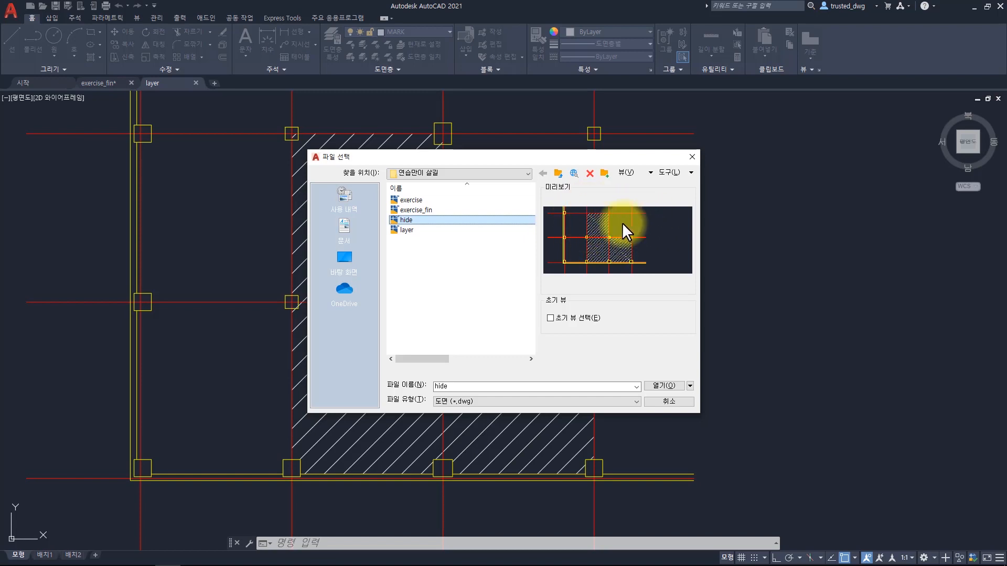
pyautogui.click(658, 387)
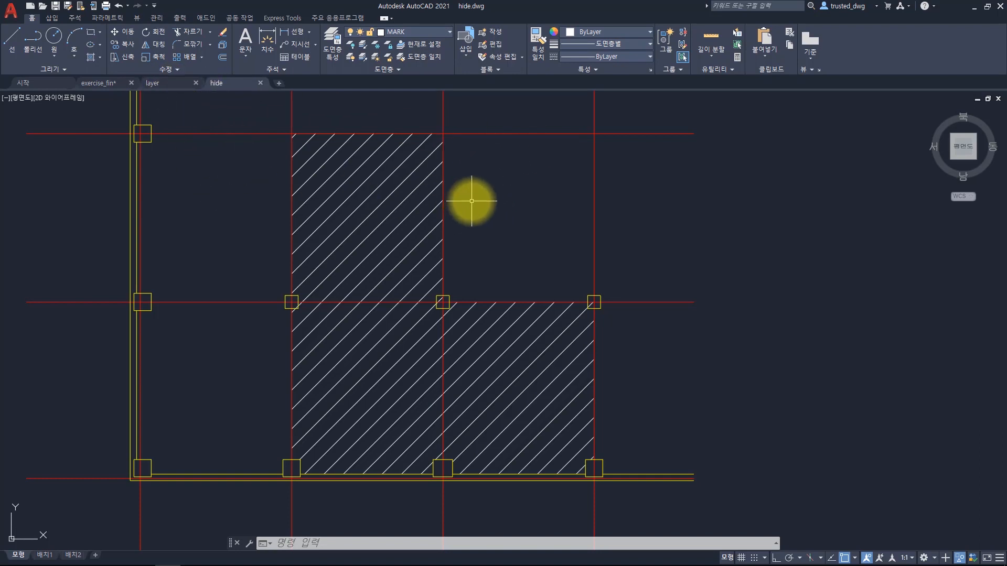
# - Set the HPLAYER system variable to 1 in the hide drawing
pyautogui.press('Escape')
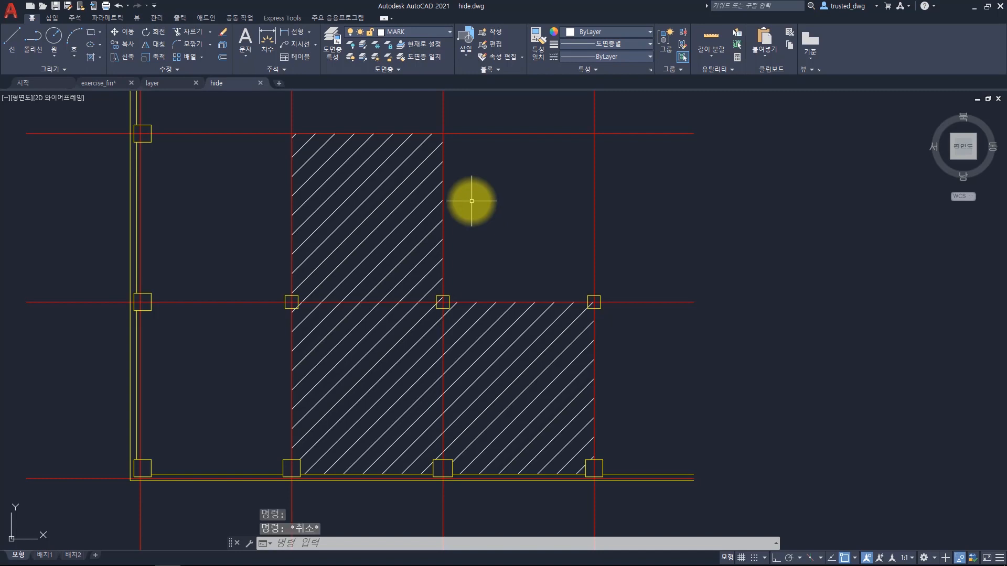
pyautogui.write('hplayer')
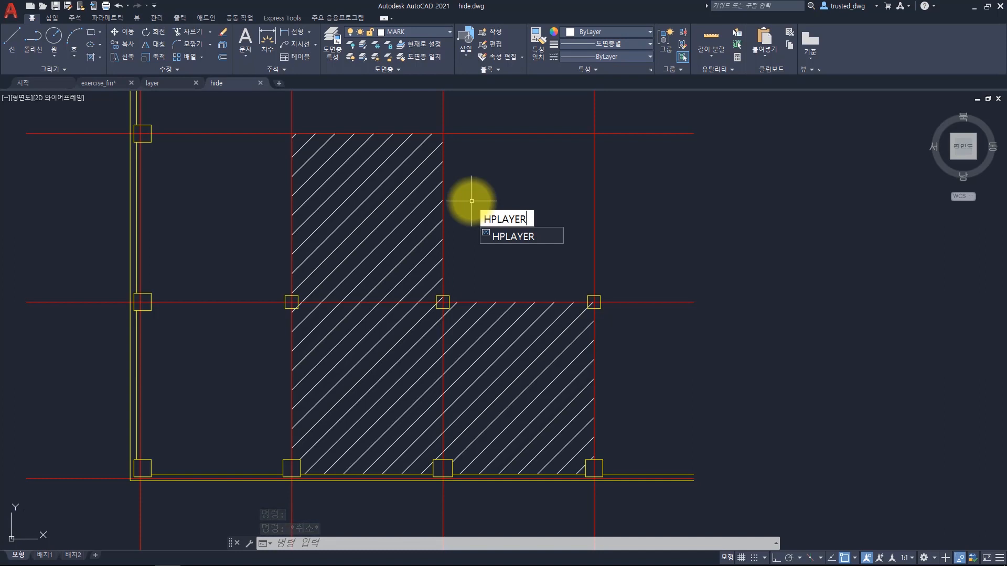
pyautogui.press('Return')
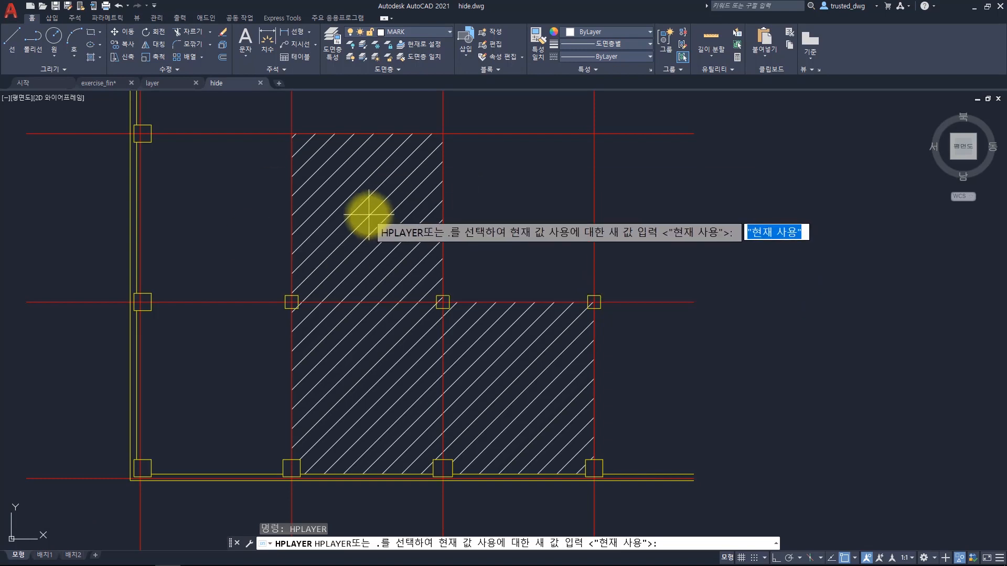
pyautogui.write('1')
pyautogui.press('Return')
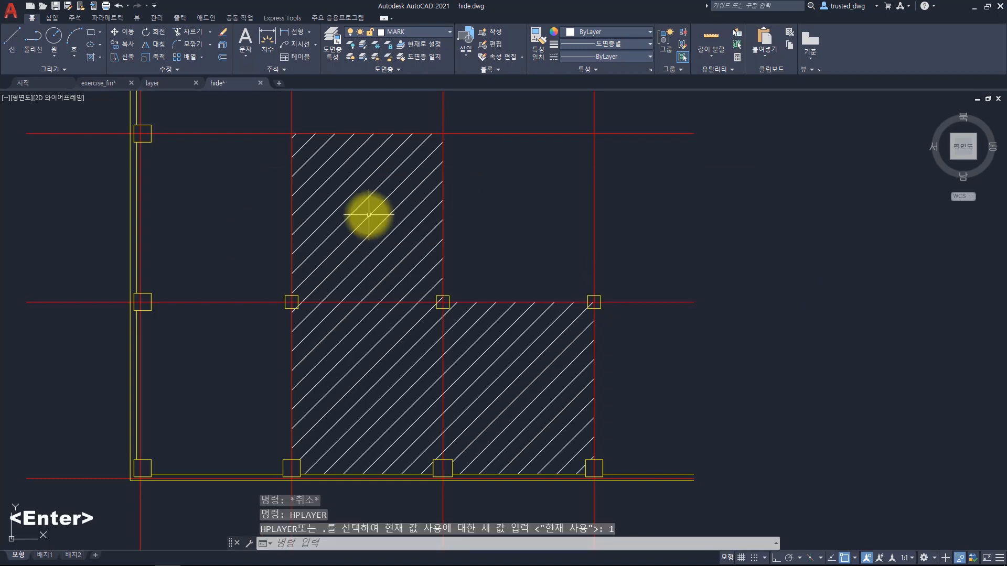
# - Switch to the layer drawing and check its HPLAYER value without changing it
pyautogui.click(168, 82)
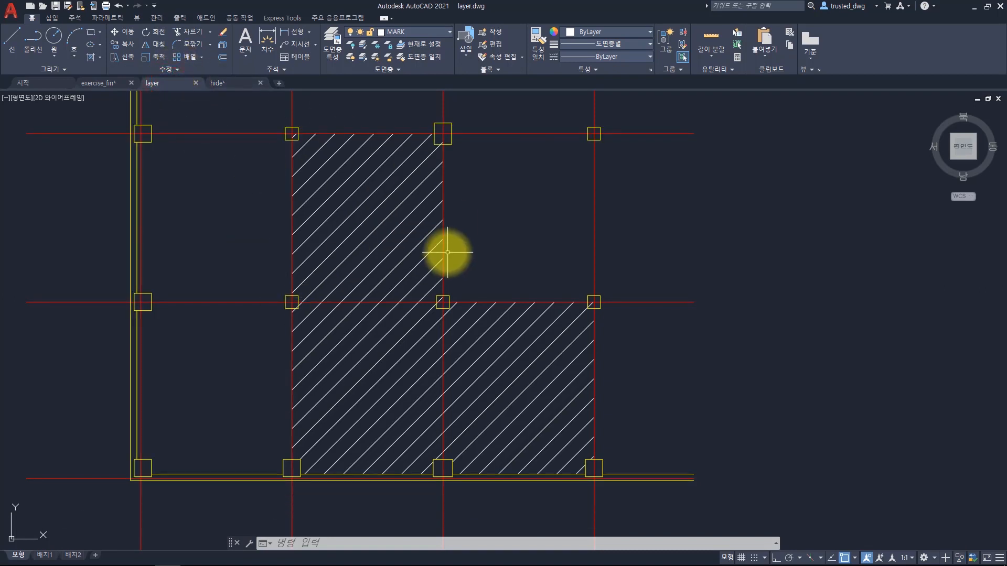
pyautogui.write('hplay')
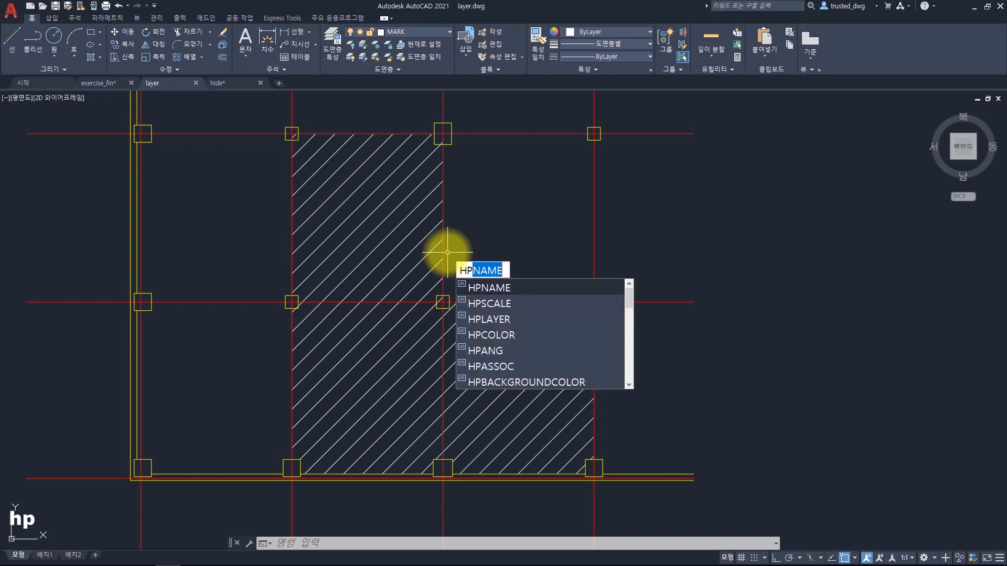
pyautogui.write('er')
pyautogui.press('Return')
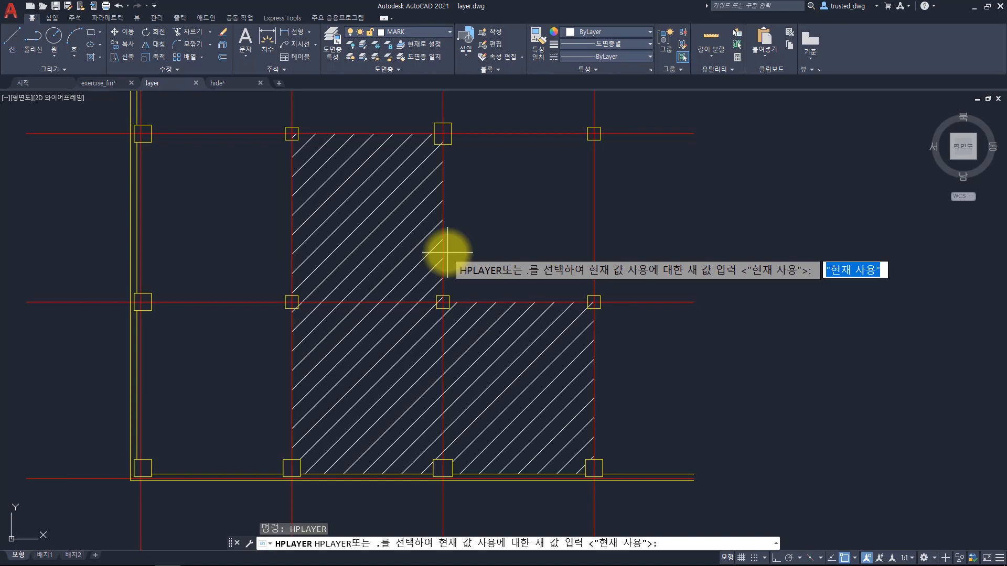
pyautogui.press('Escape')
pyautogui.press('Escape')
pyautogui.press('Escape')
pyautogui.press('Escape')
pyautogui.press('Escape')
pyautogui.press('Escape')
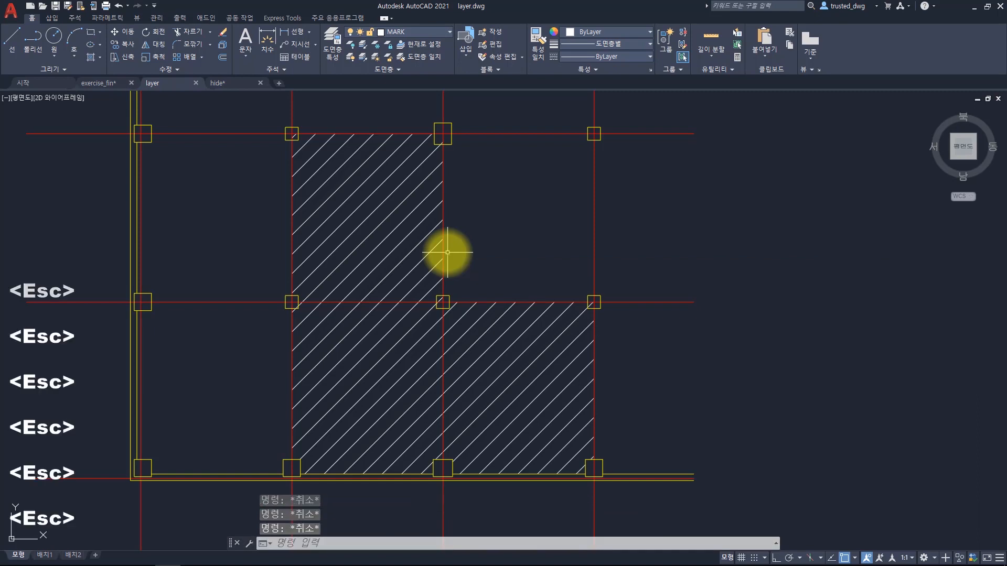
# - Check the OBJECTISOLATIONMODE value in the layer drawing without changing it
pyautogui.write('object')
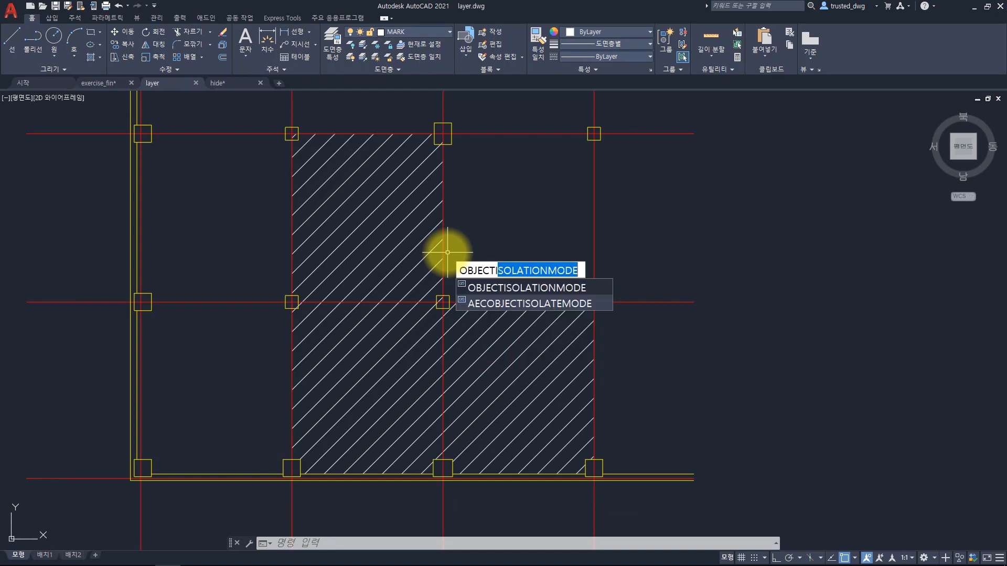
pyautogui.press('Return')
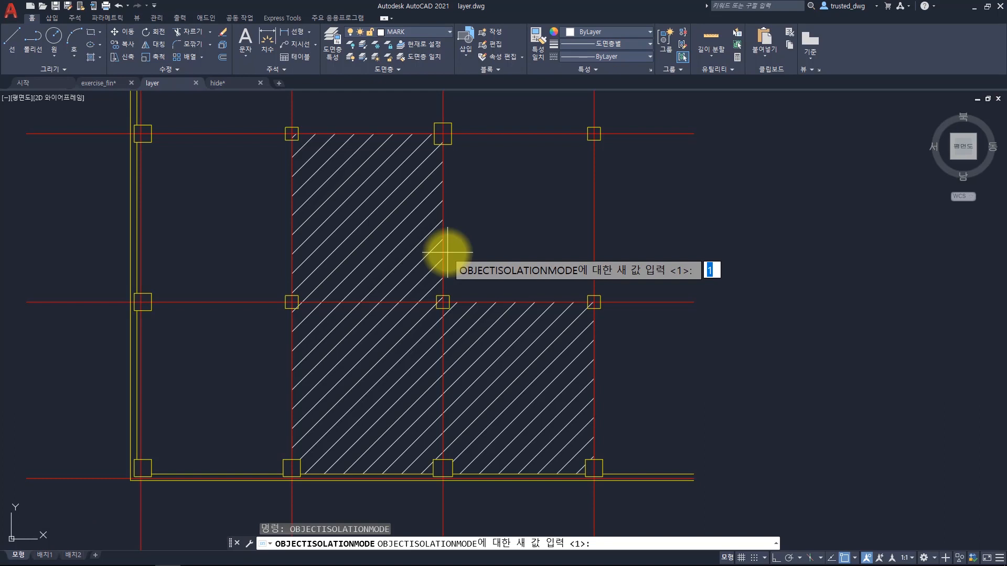
pyautogui.press('Escape')
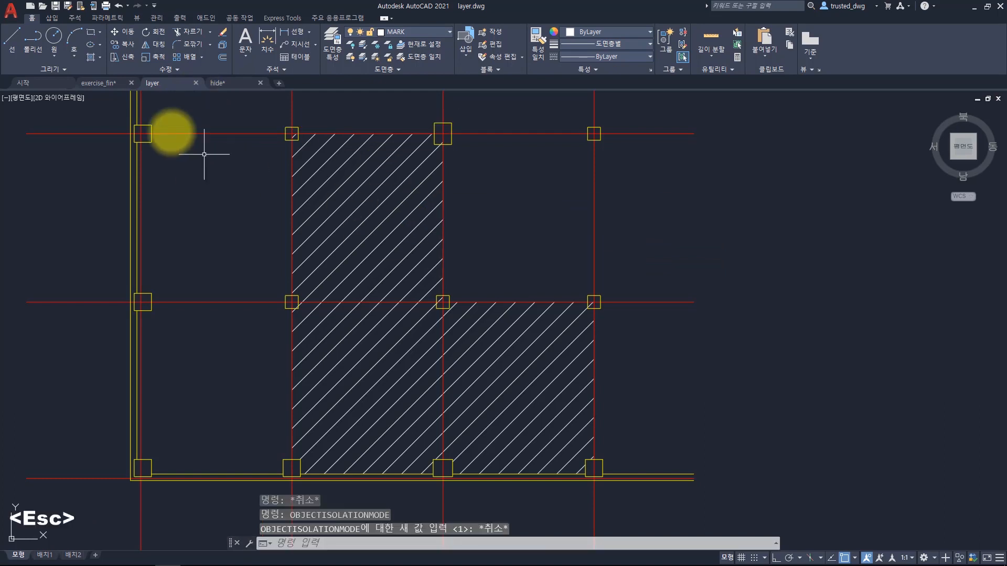
# - Switch to the exercise_fin drawing and set OBJECTISOLATIONMODE to 0
pyautogui.click(101, 80)
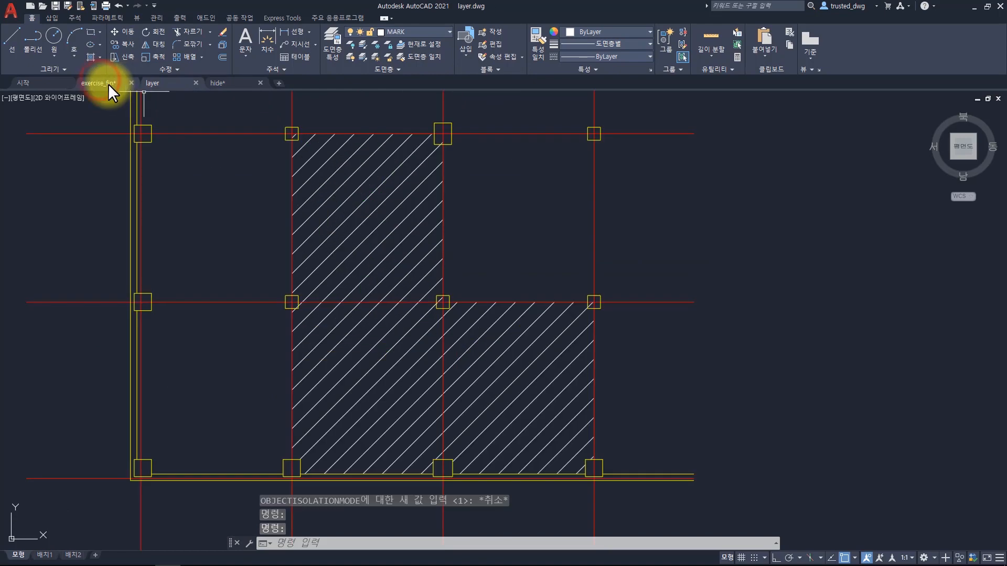
pyautogui.click(110, 82)
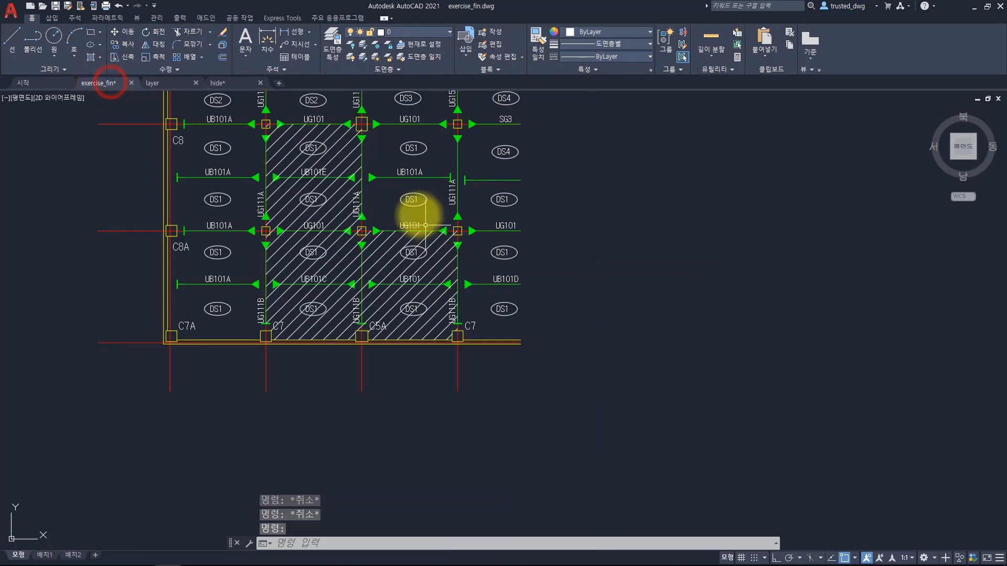
pyautogui.write('objectiso')
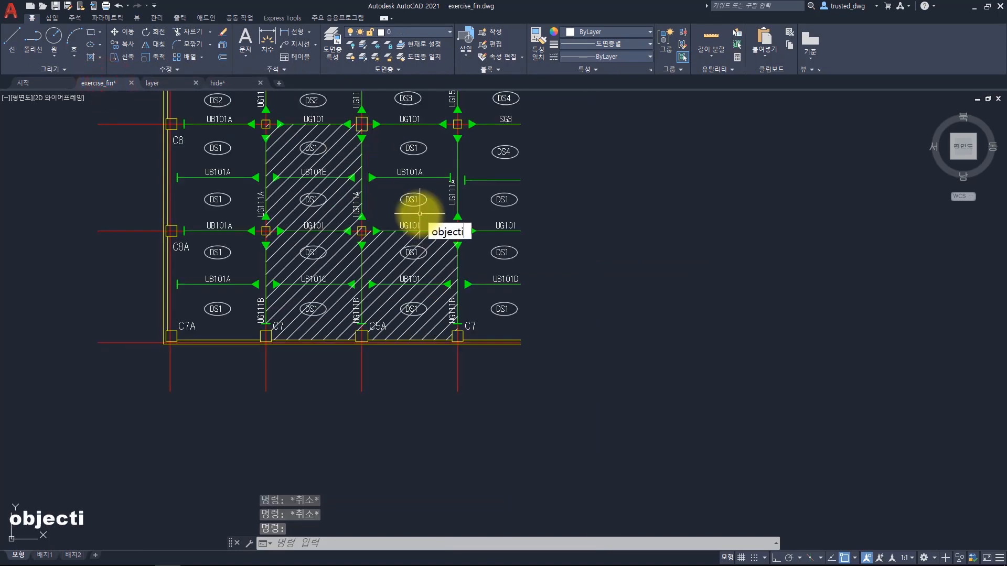
pyautogui.press('Return')
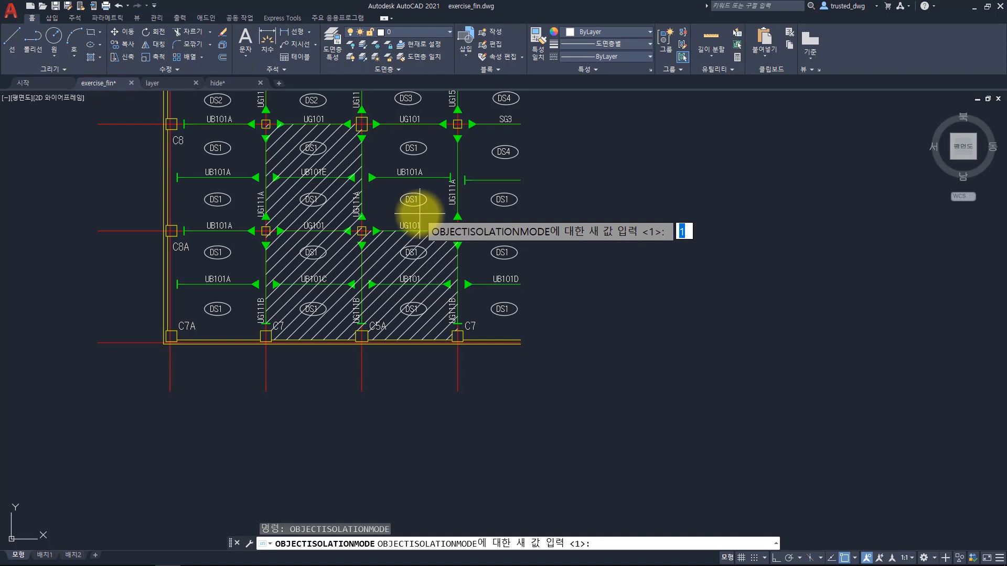
pyautogui.write('0')
pyautogui.press('Return')
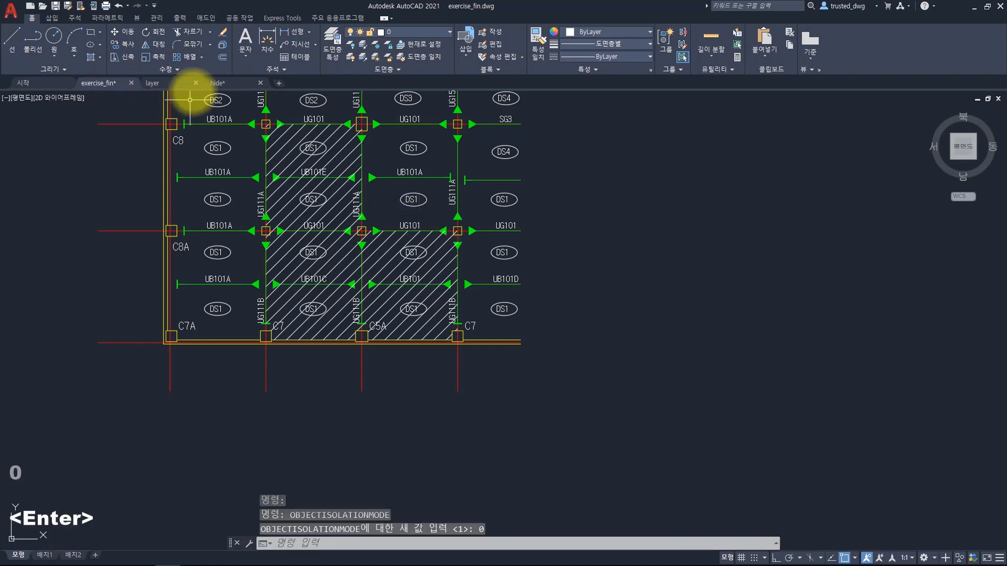
# - Switch to the hide drawing, check whether OBJECTISOLATIONMODE has changed there too, and set it to 1
pyautogui.click(228, 83)
pyautogui.write('ob')
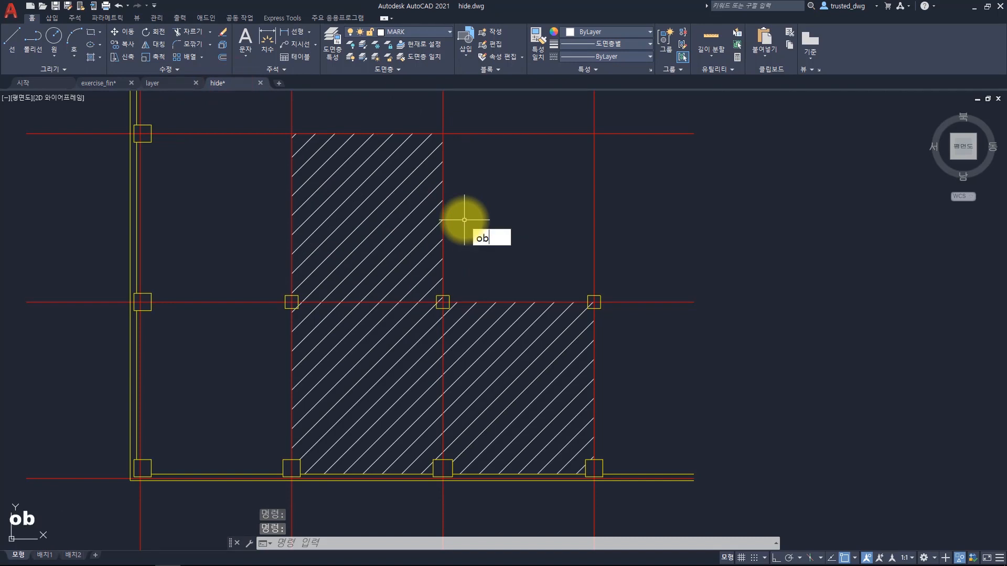
pyautogui.write('jectiso')
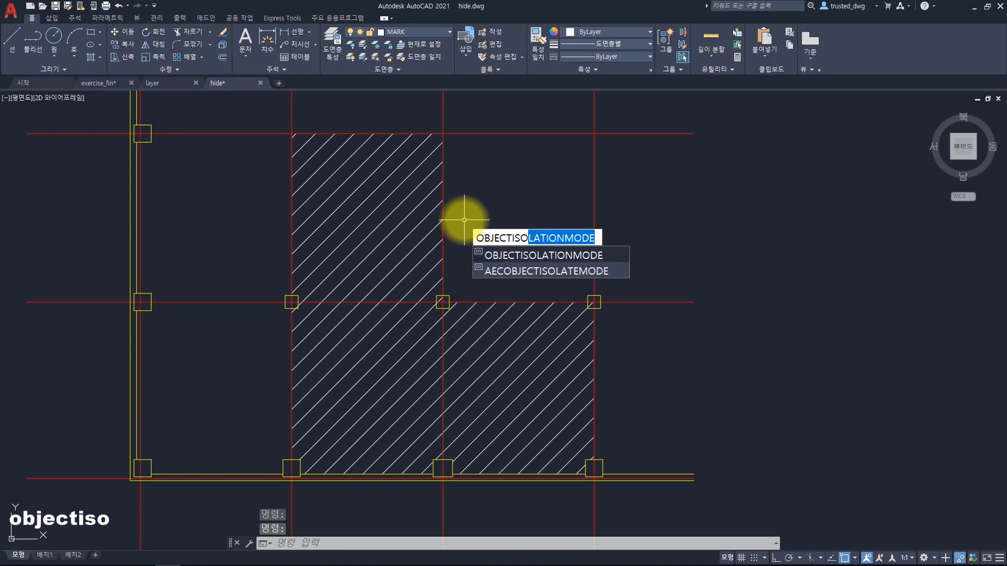
pyautogui.press('Return')
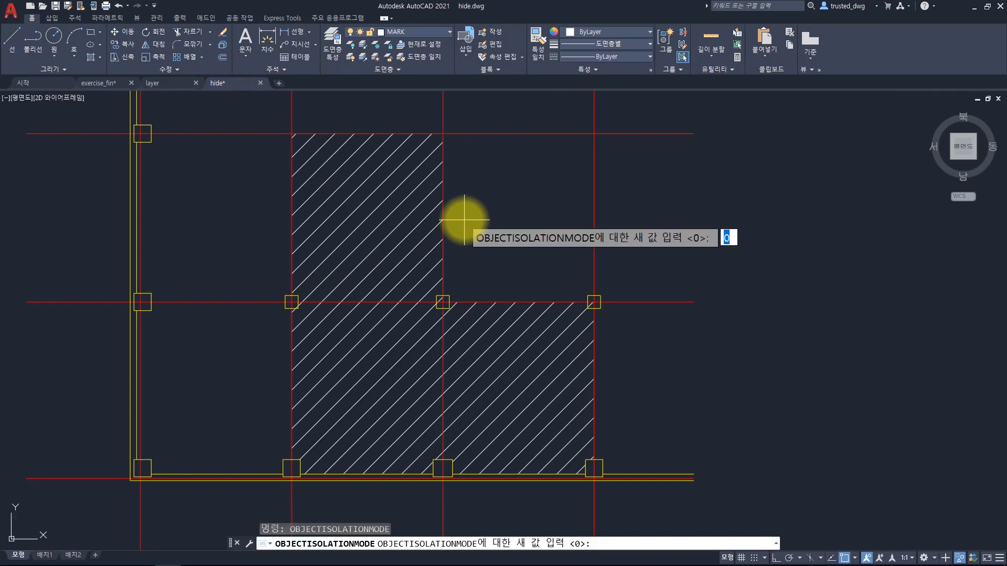
pyautogui.write('1')
pyautogui.press('Return')
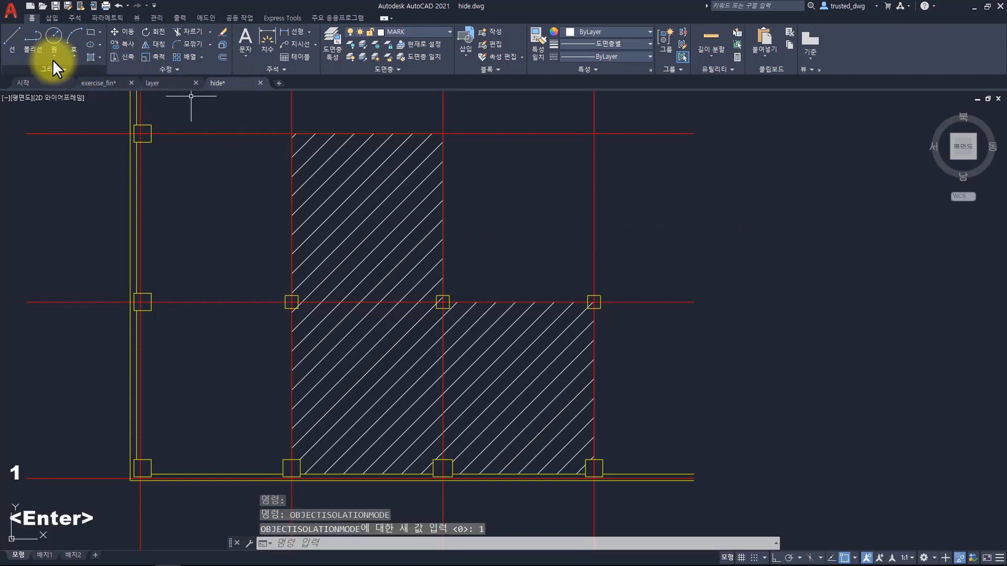
# - Return to the exercise_fin drawing and set OBJECTISOLATIONMODE back to 0
pyautogui.click(92, 82)
pyautogui.press('space')
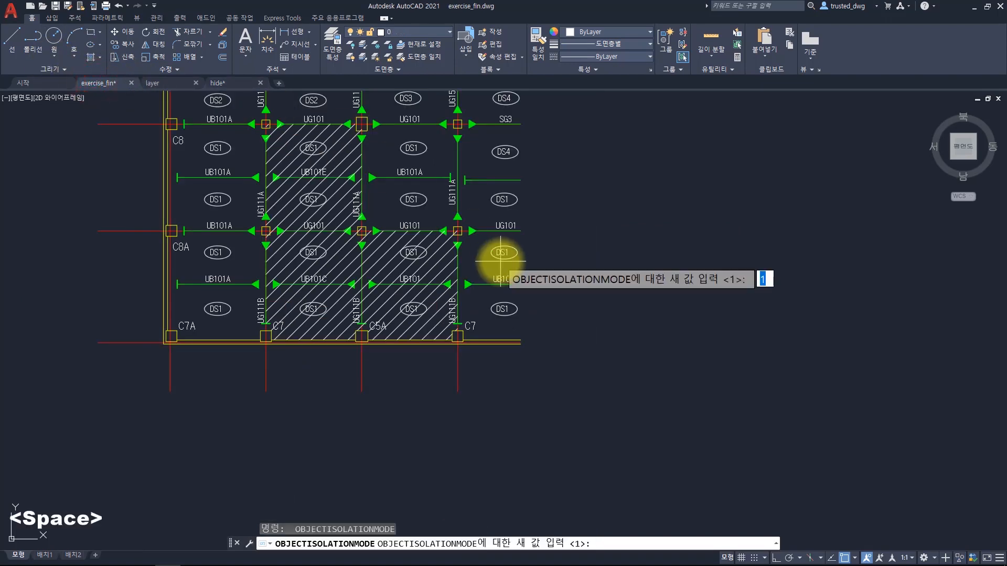
pyautogui.write('0')
pyautogui.press('Return')
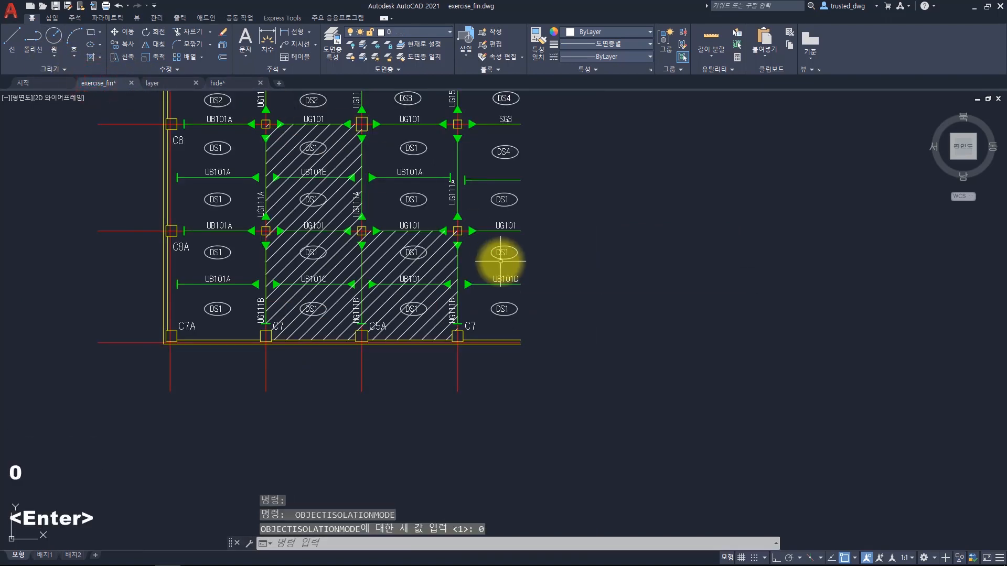
# - Check the OBJECTISOLATIONMODE value in the hide drawing without changing it
pyautogui.click(226, 80)
pyautogui.press('space')
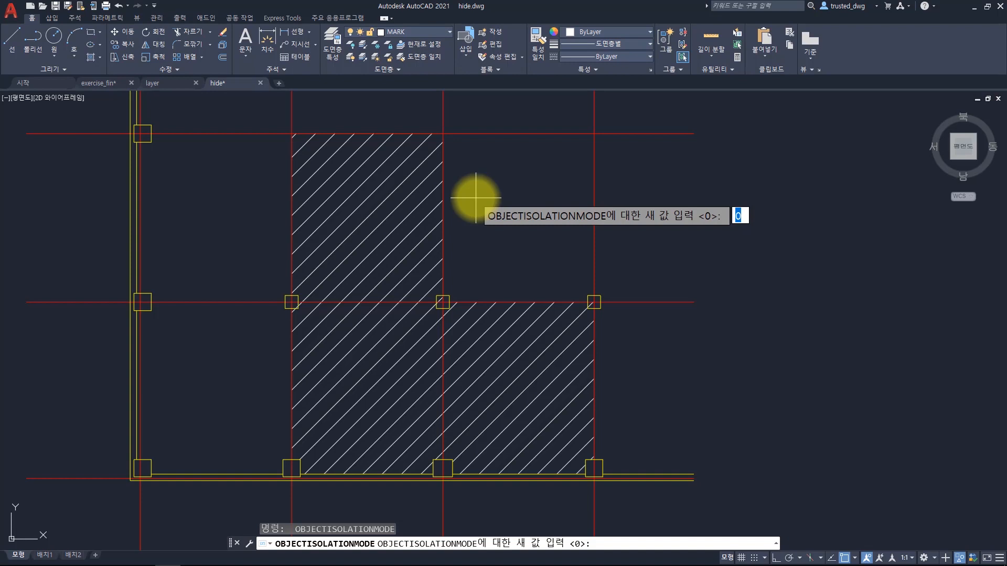
pyautogui.press('Escape')
pyautogui.press('Escape')
pyautogui.press('Escape')
# - Turn on all layers in the hide drawing with LAYON and end object isolation to restore the hidden columns
pyautogui.write('layon')
pyautogui.press('Return')
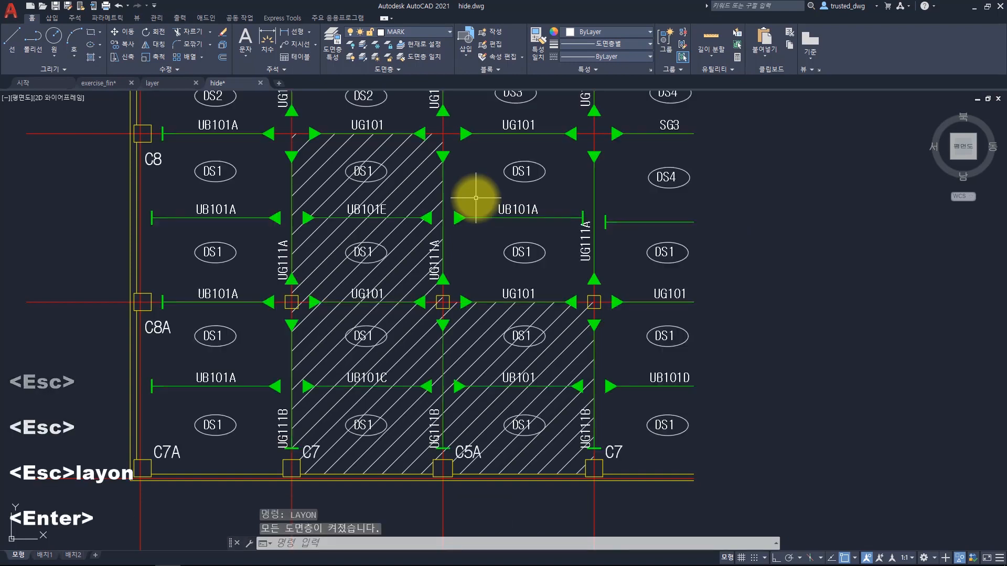
pyautogui.rightClick(476, 198)
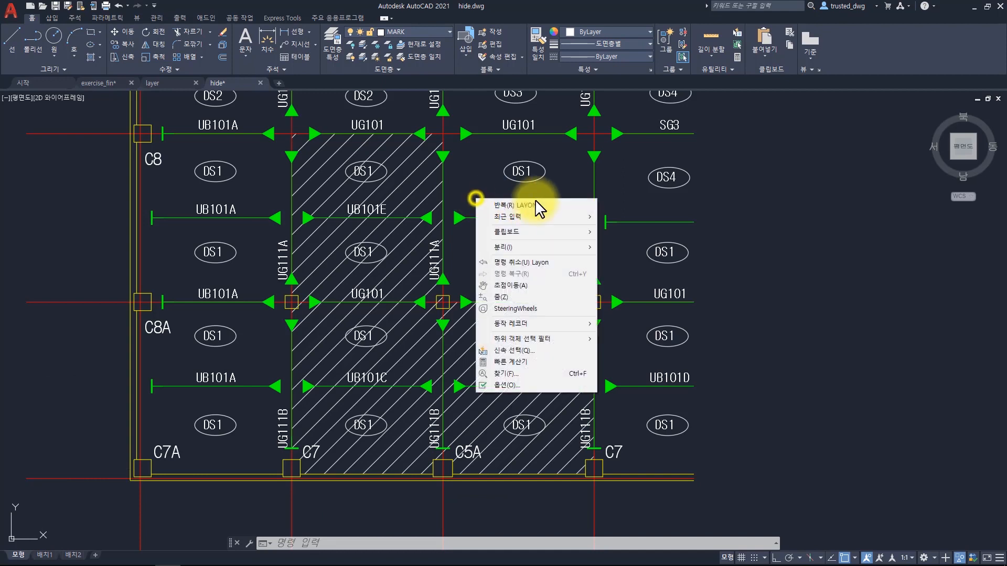
pyautogui.click(532, 244)
pyautogui.click(640, 271)
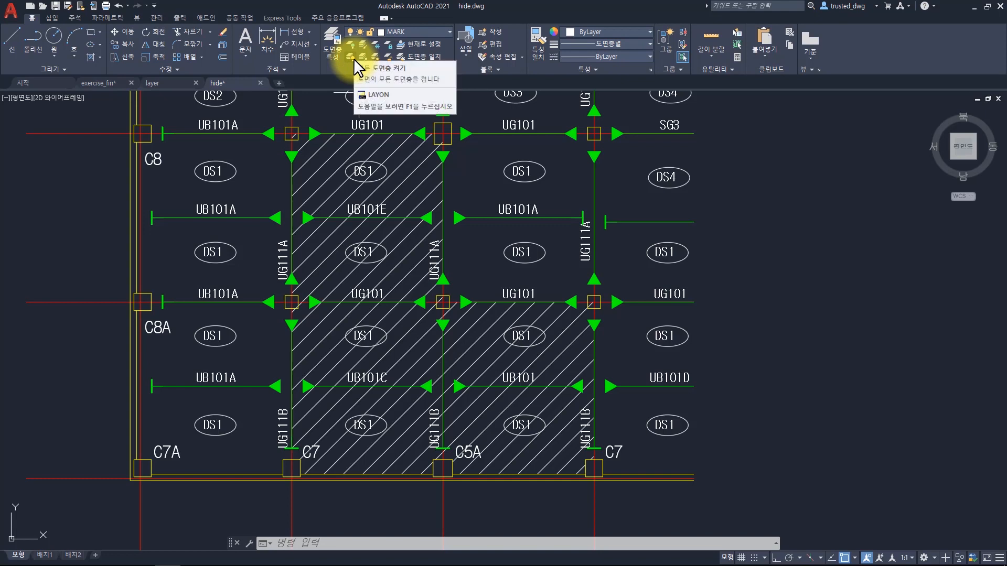
# - Review the commands available for isolating objects, hiding objects and ending object isolation
pyautogui.rightClick(477, 163)
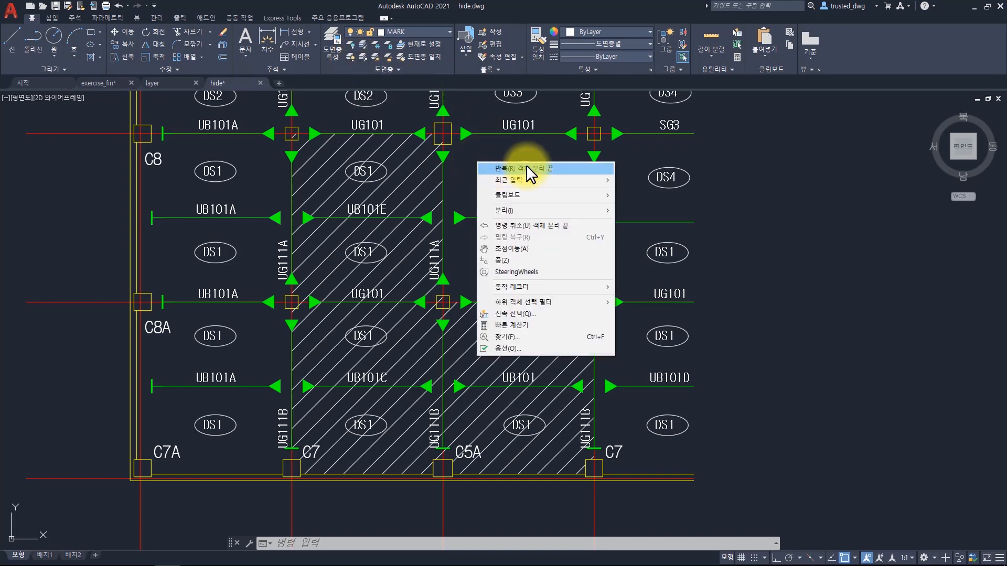
pyautogui.moveTo(524, 209)
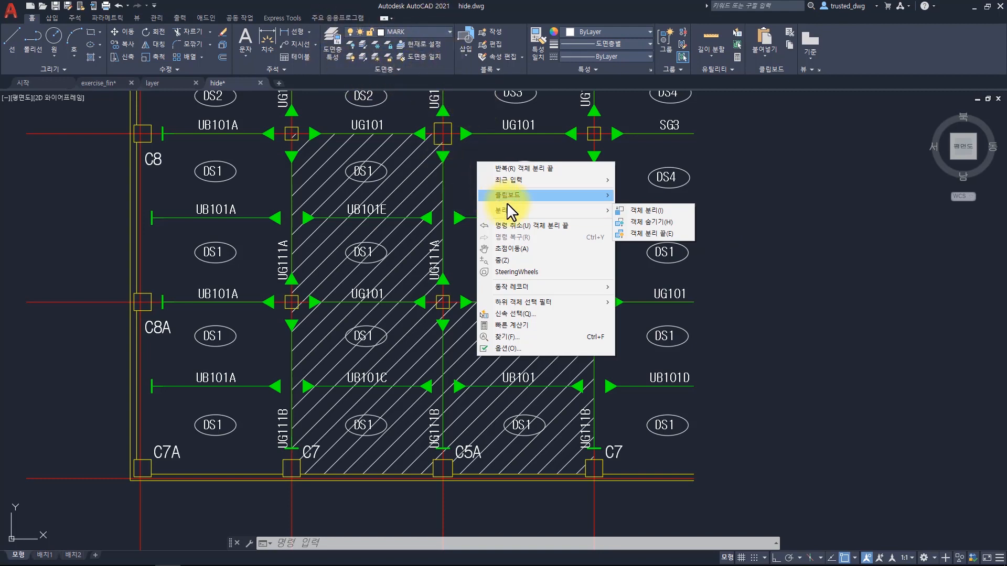
pyautogui.moveTo(583, 208)
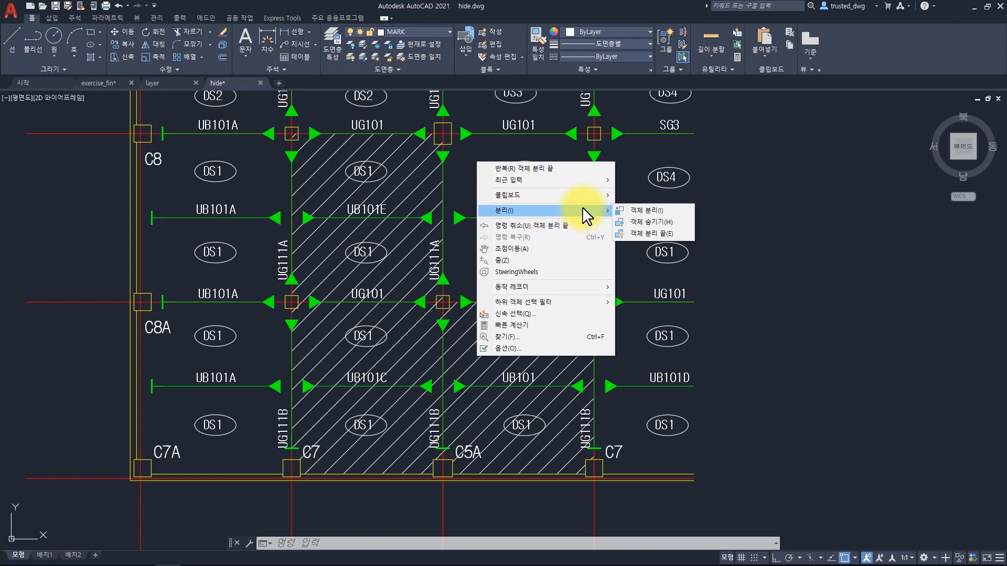